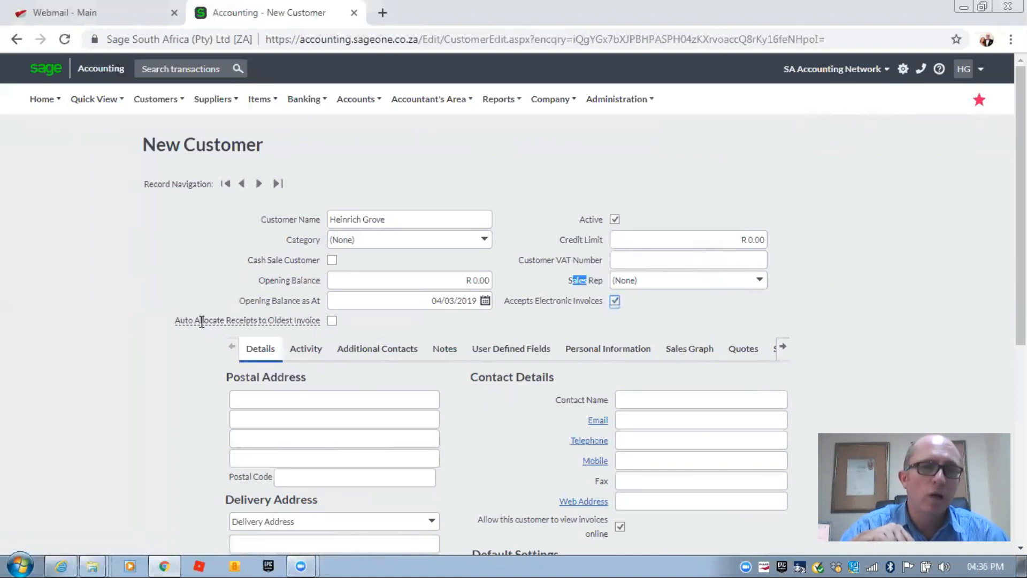
- Enter the customer's PO box and city as two postal address lines, plus the postal code
mouse_move(202, 321)
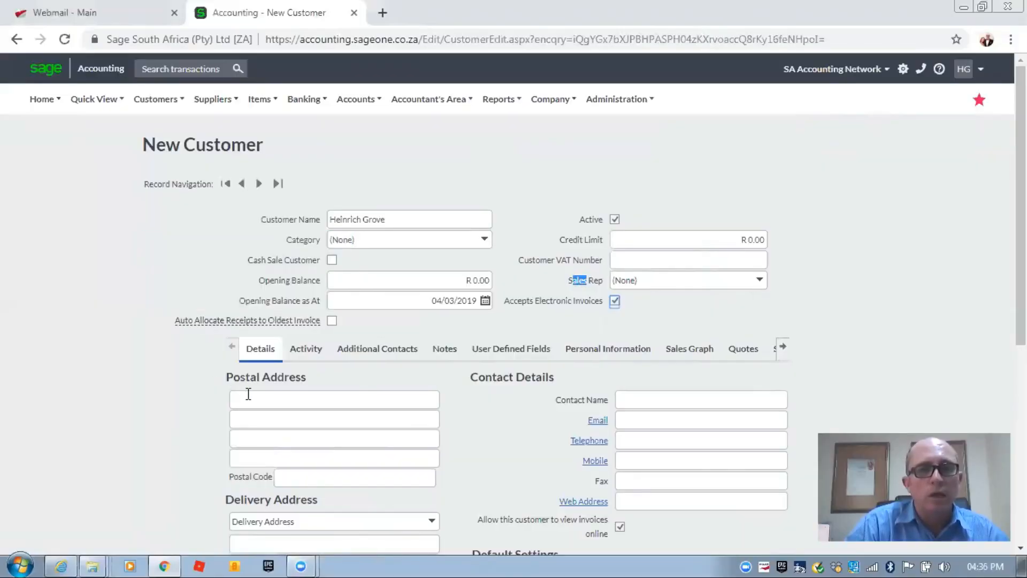
left_click(249, 398)
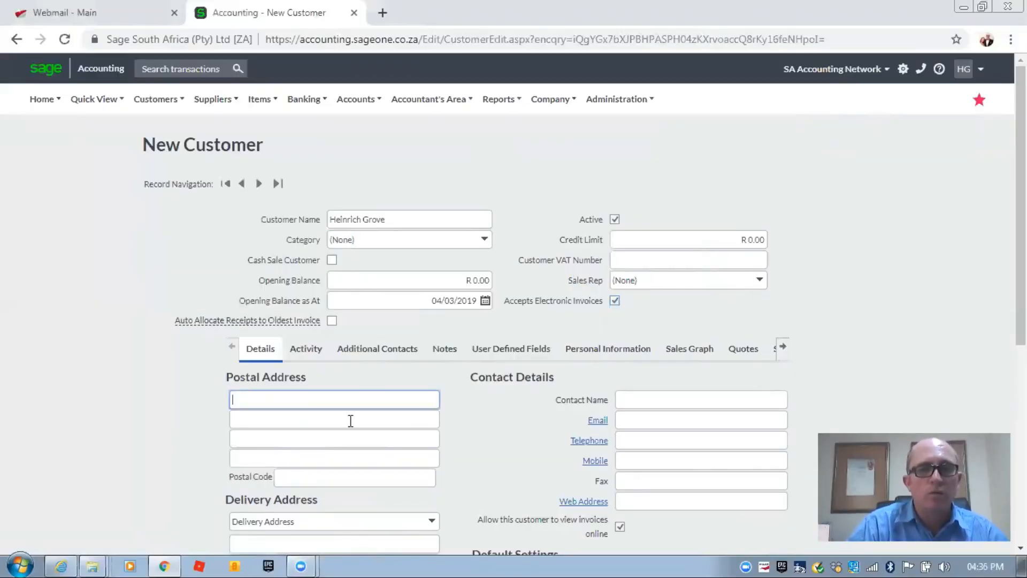
type("PO")
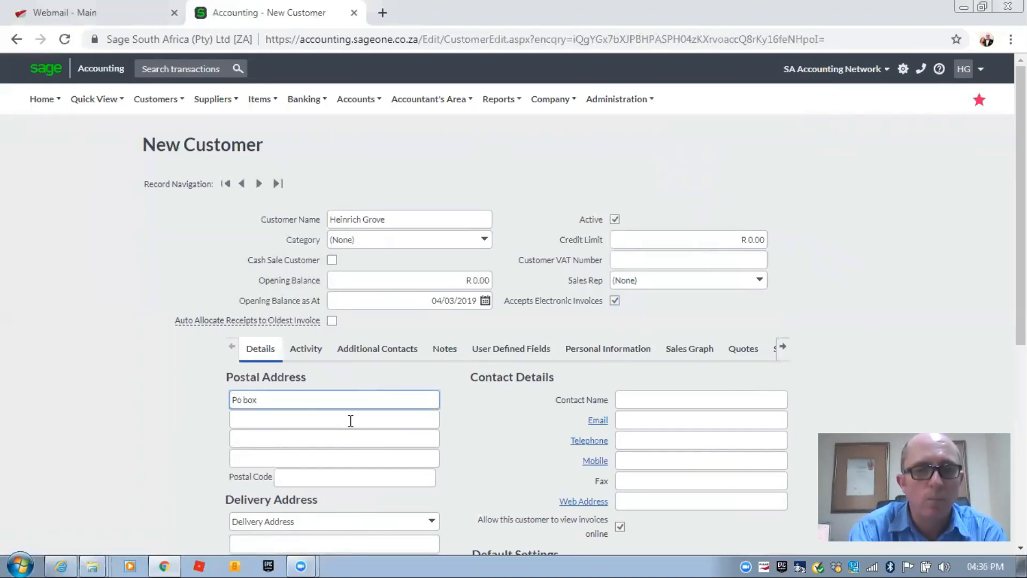
left_click(350, 421)
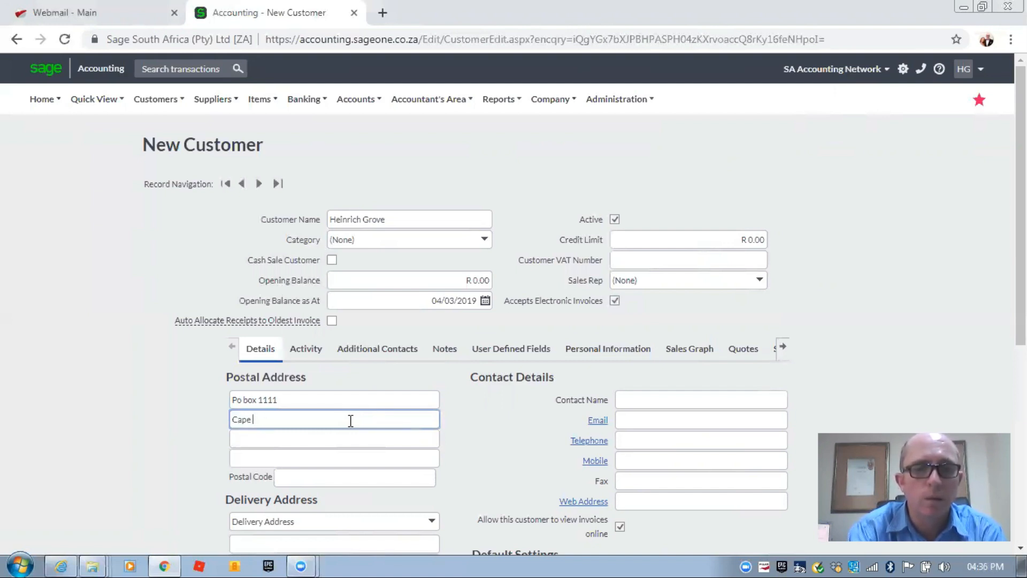
key("Tab")
key("Tab")
key("Tab")
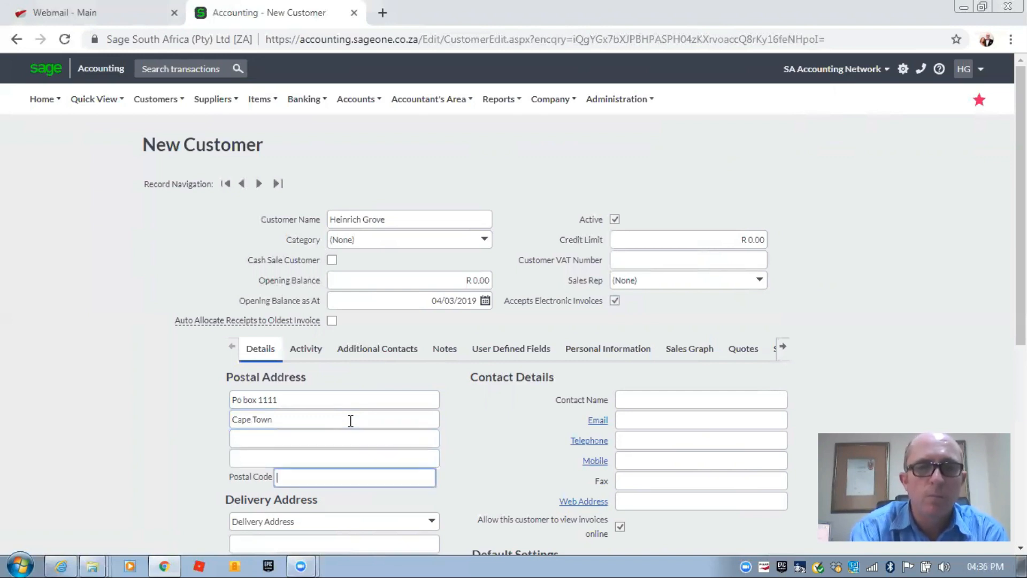
type("7975")
key("Tab")
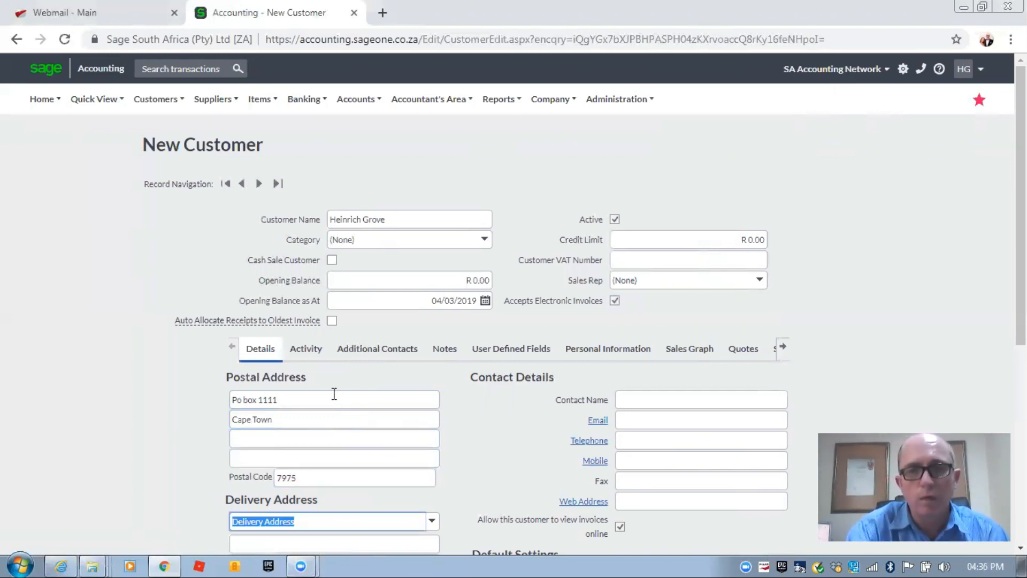
scroll(374, 375, "down", 3)
- Fill in the contact person's name, e-mail address (fixing its typo) and telephone number
left_click(647, 250)
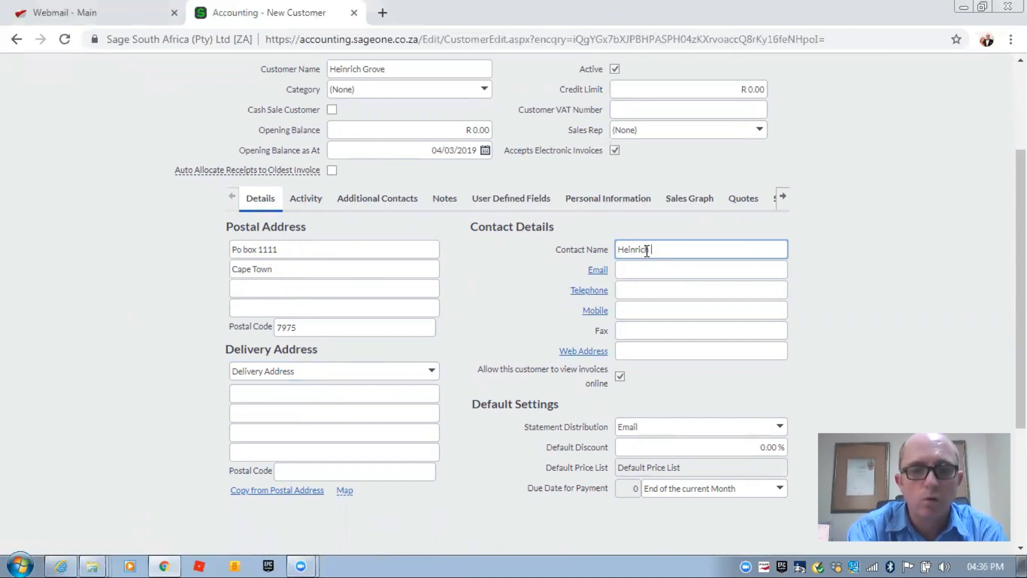
key("Tab")
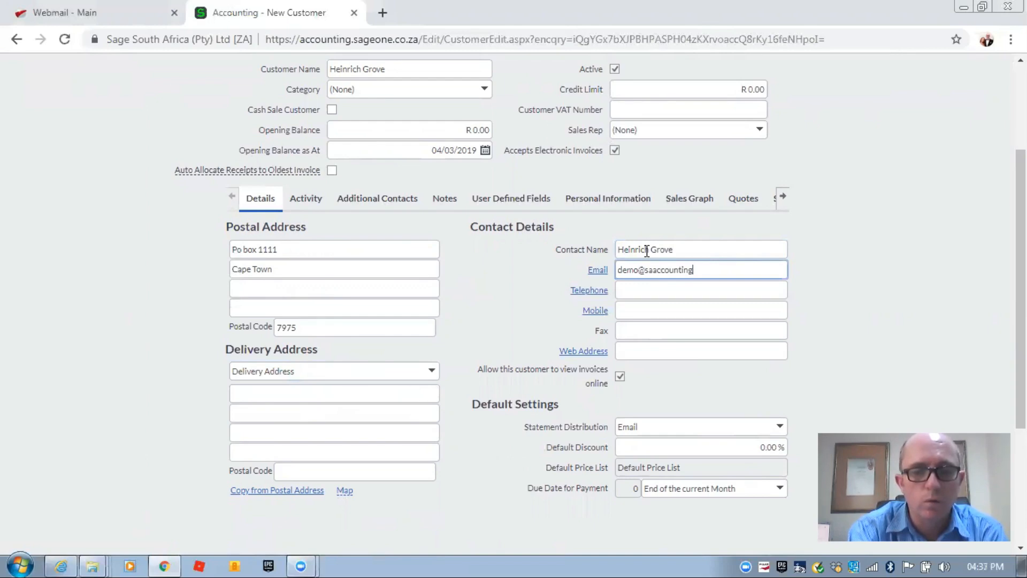
type("netwrok.co.za")
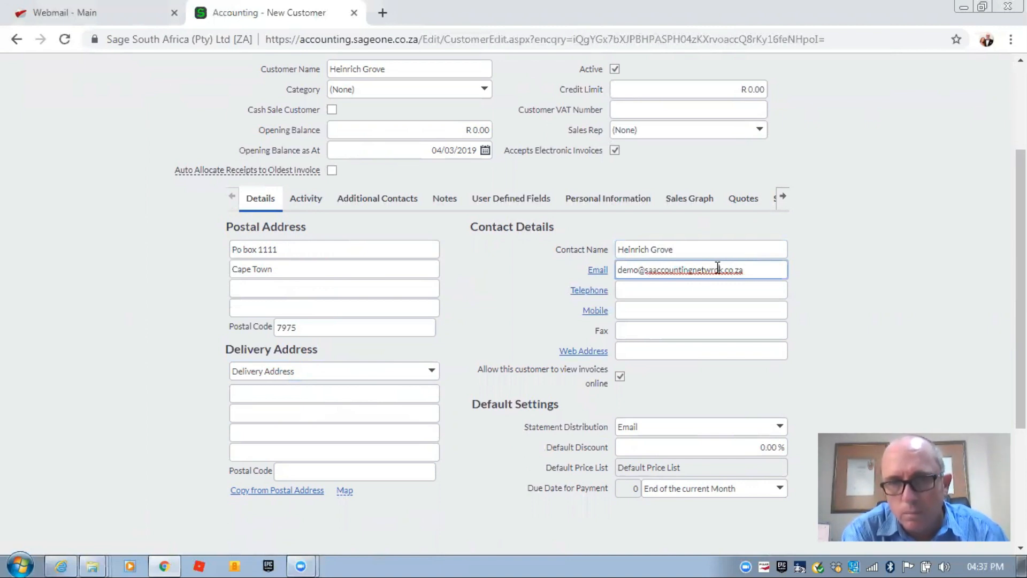
key("BackSpace")
key("BackSpace")
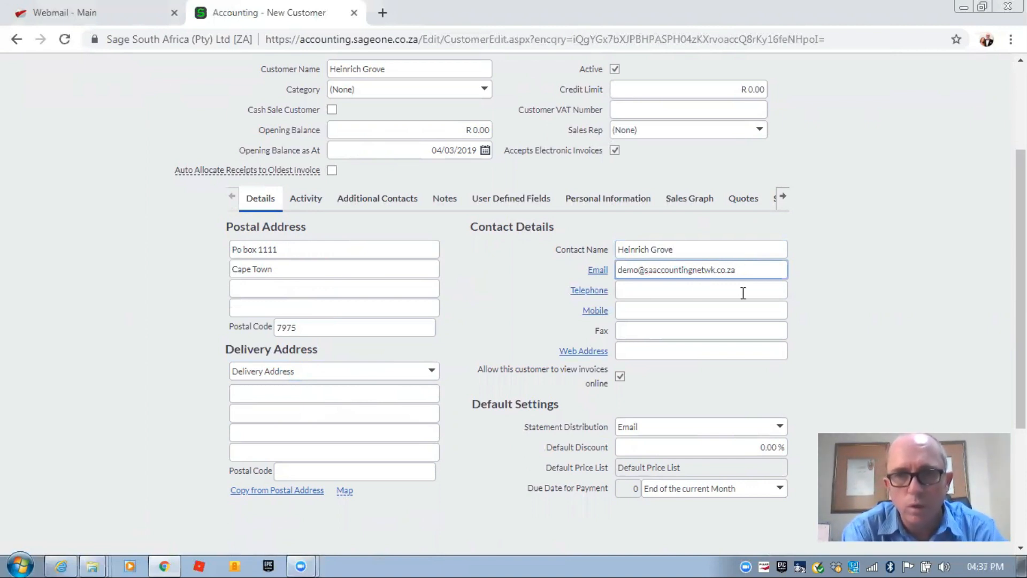
type("or")
left_click(693, 291)
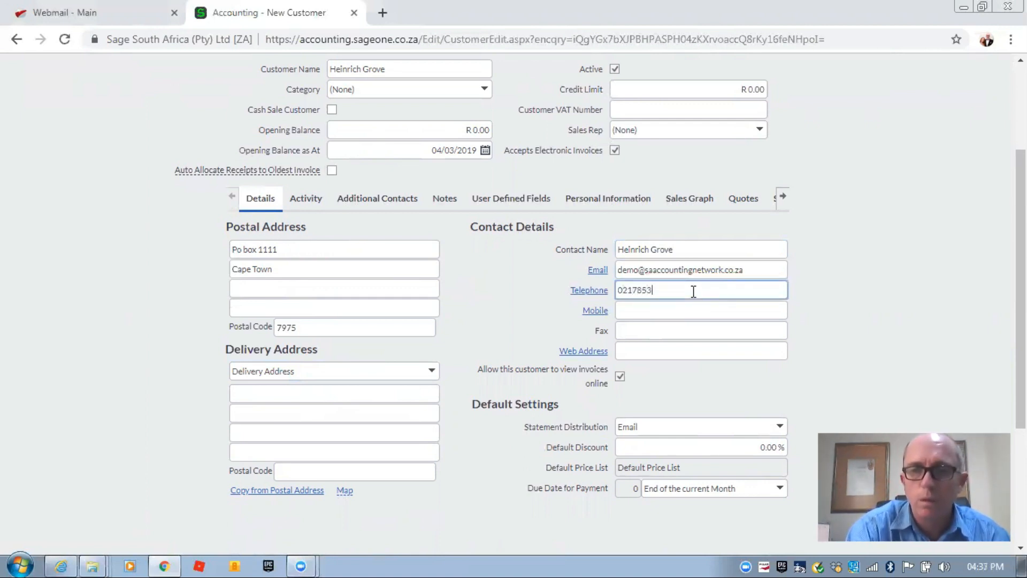
left_click(686, 313)
left_click(685, 344)
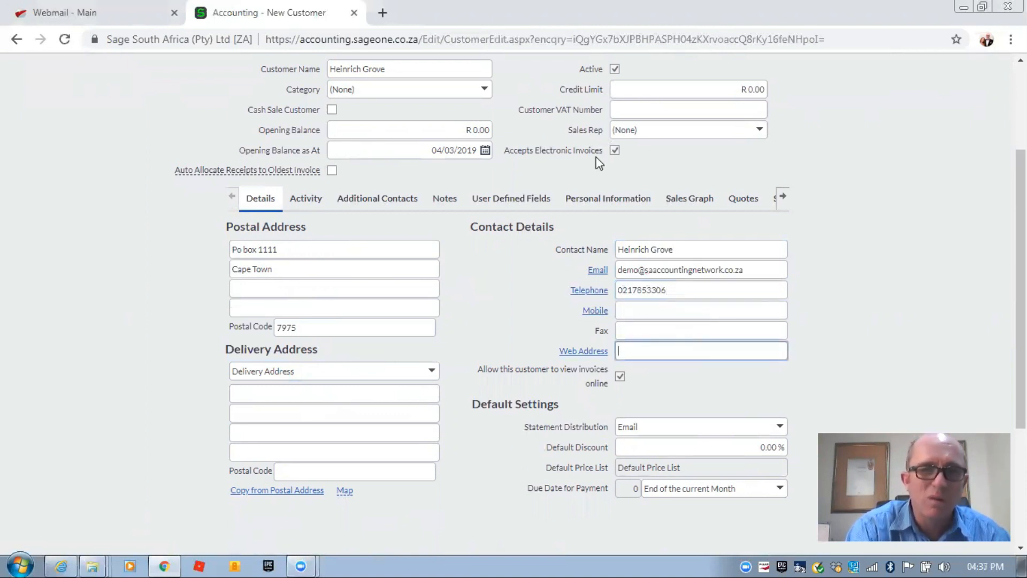
scroll(559, 357, "up", 3)
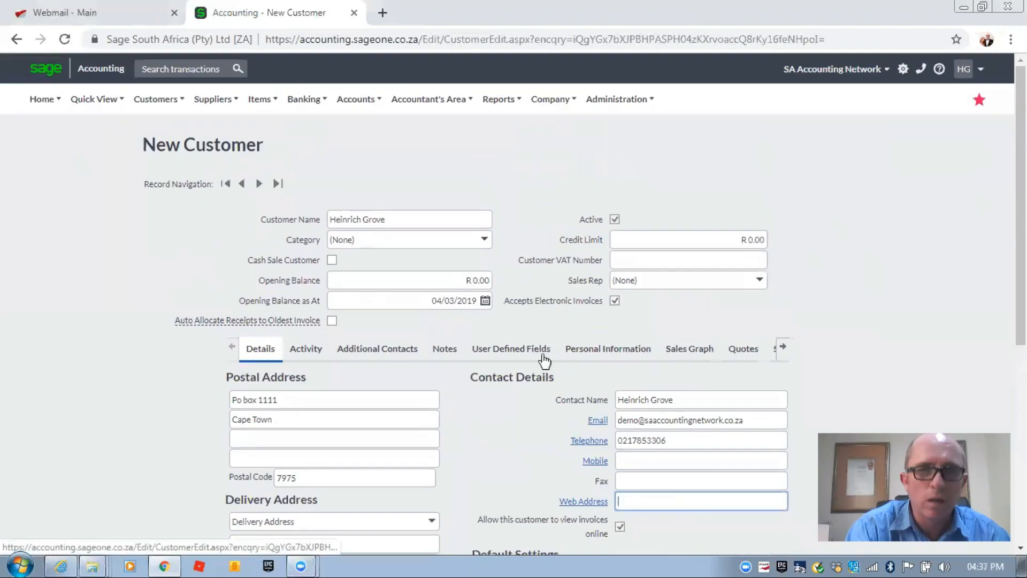
- Change the customer name to 'SA Acc Network' and clear the stray text from Category
left_click_drag(271, 220, 303, 218)
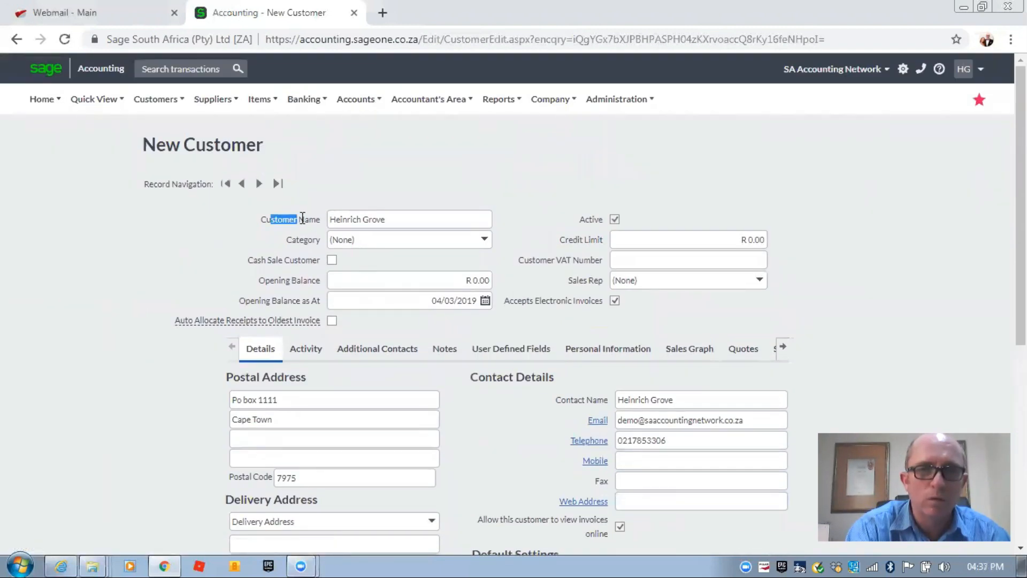
triple_click(416, 225)
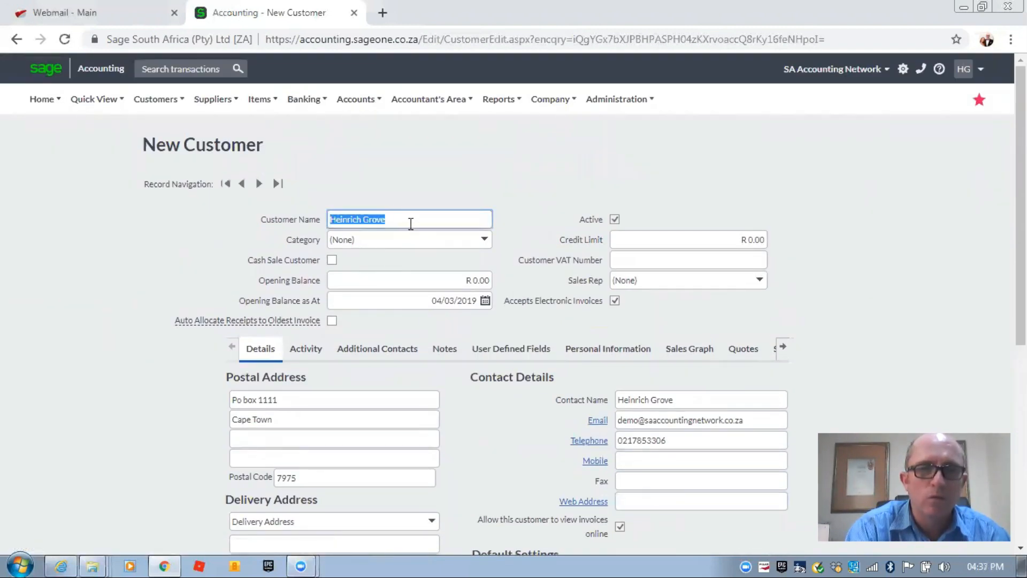
left_click_drag(416, 224, 428, 239)
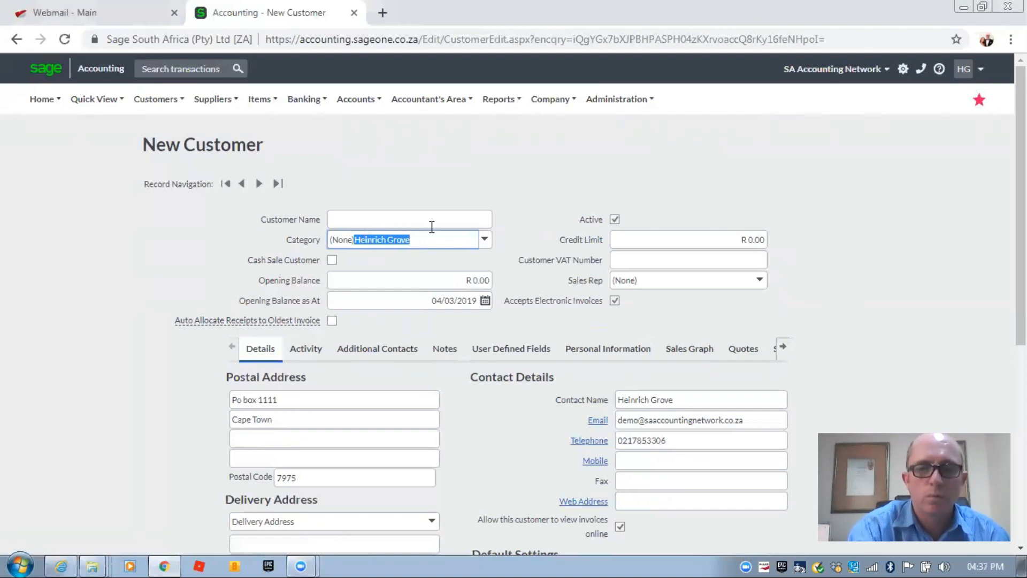
key("Delete")
left_click(378, 219)
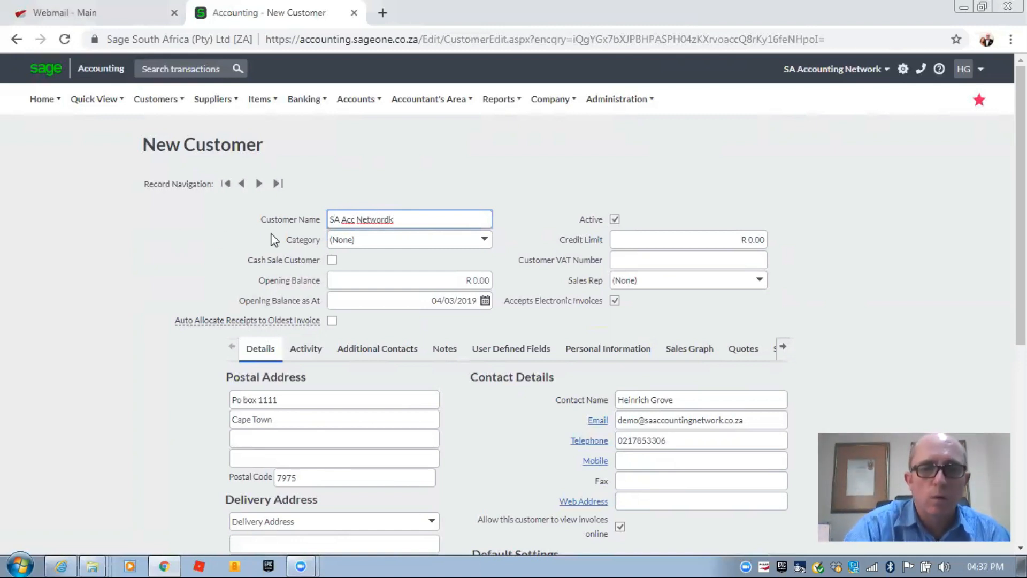
key("BackSpace")
key("BackSpace")
type("k")
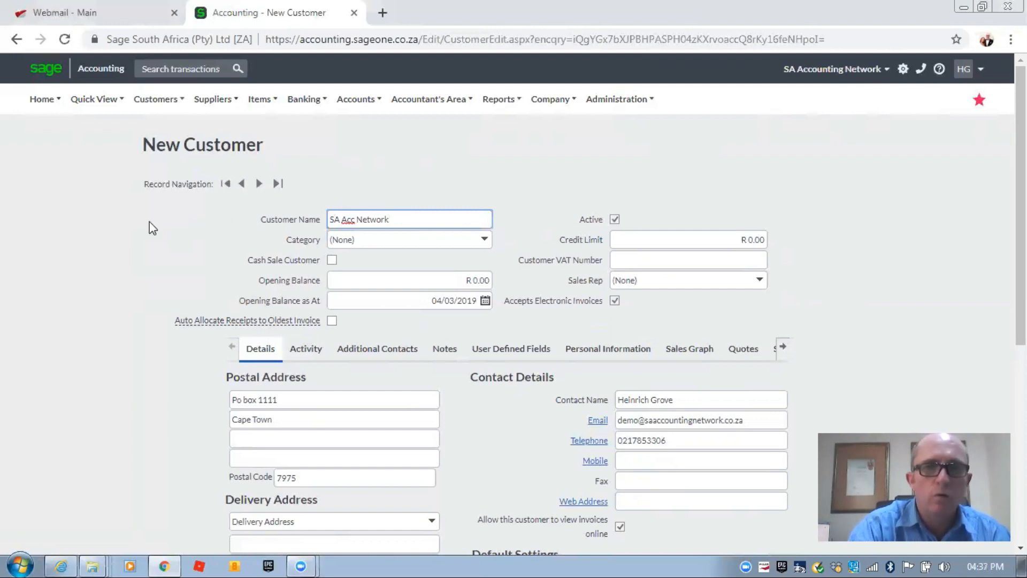
left_click(149, 227)
scroll(150, 227, "down", 3)
scroll(149, 223, "down", 2)
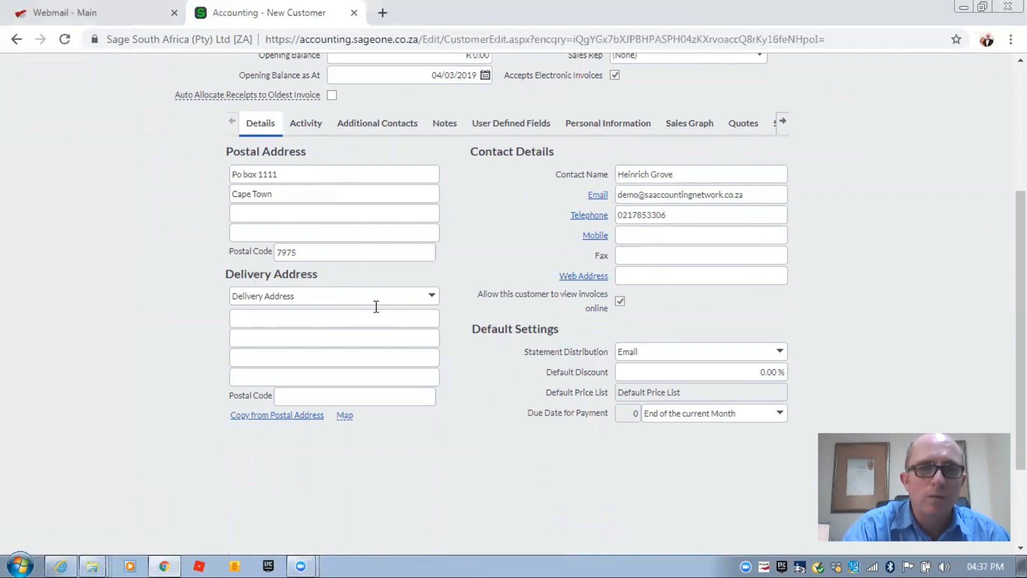
scroll(220, 274, "up", 3)
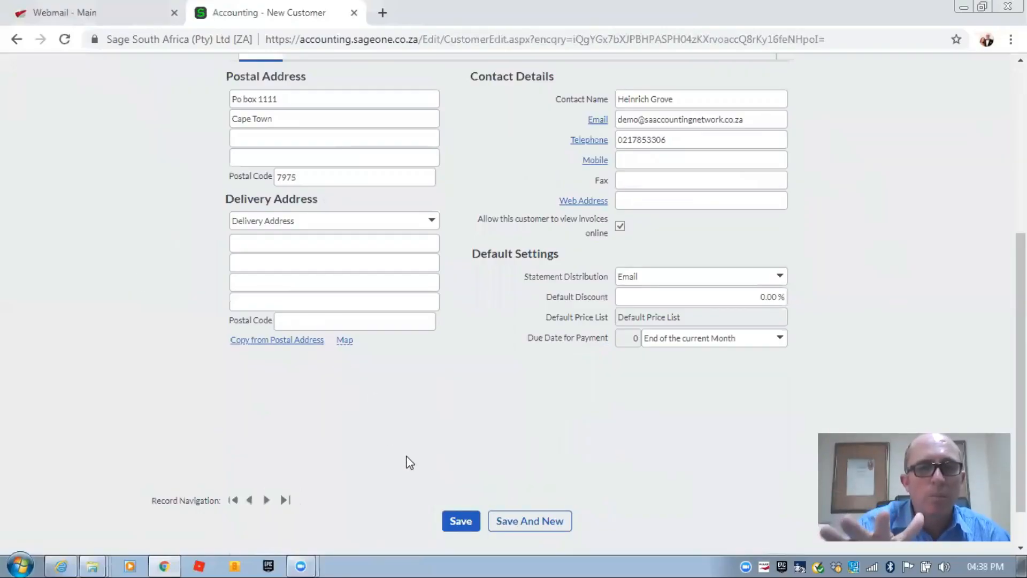
- Save the SA Acc Network customer and find it in Customers > Lists > List of Customers
left_click(459, 522)
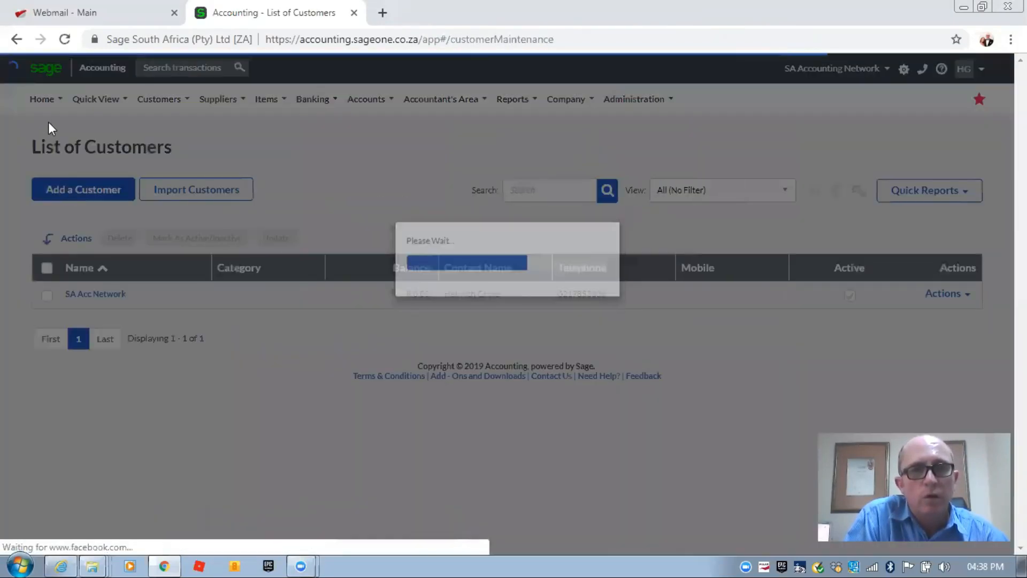
left_click(153, 97)
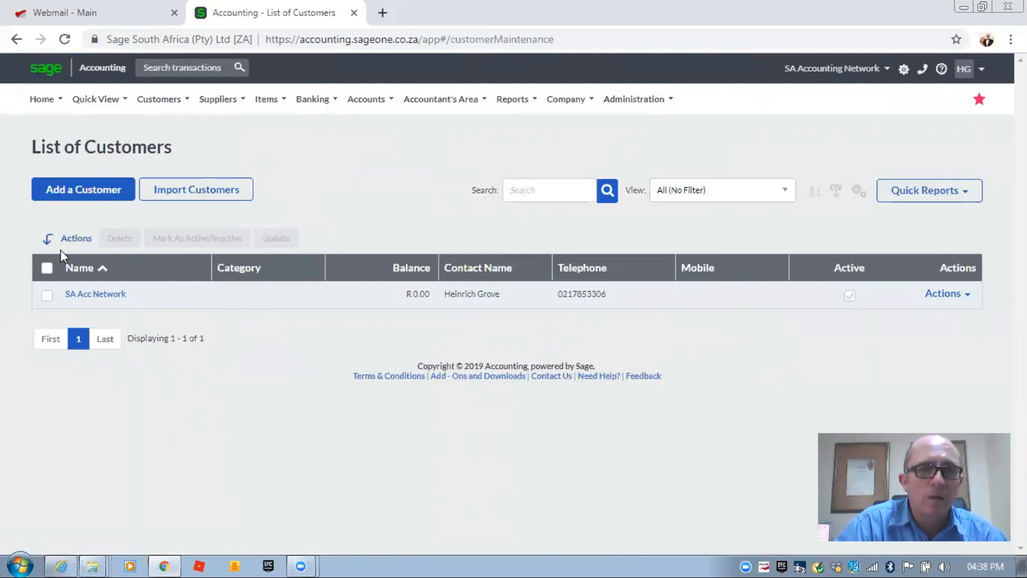
left_click(157, 99)
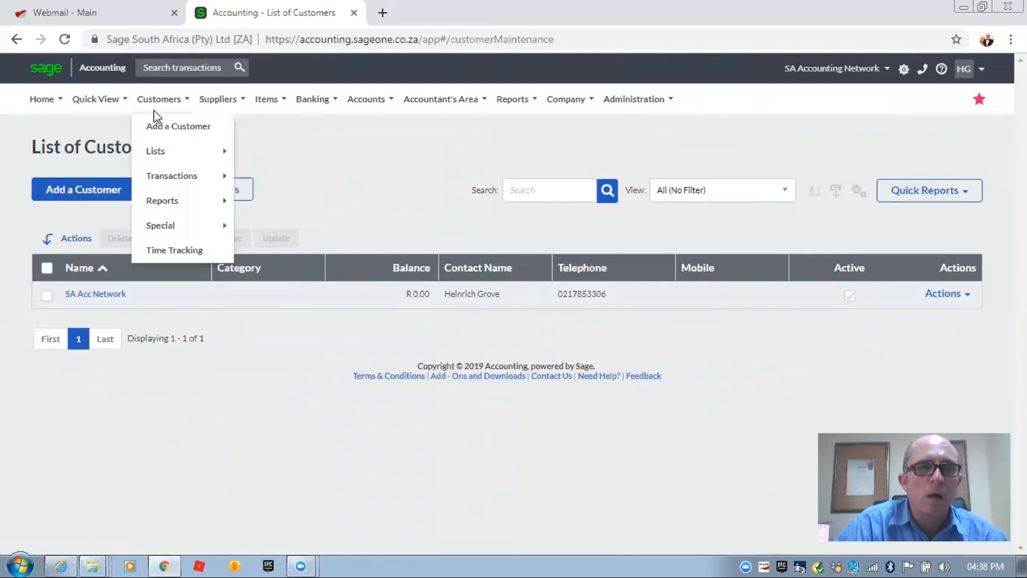
mouse_move(176, 155)
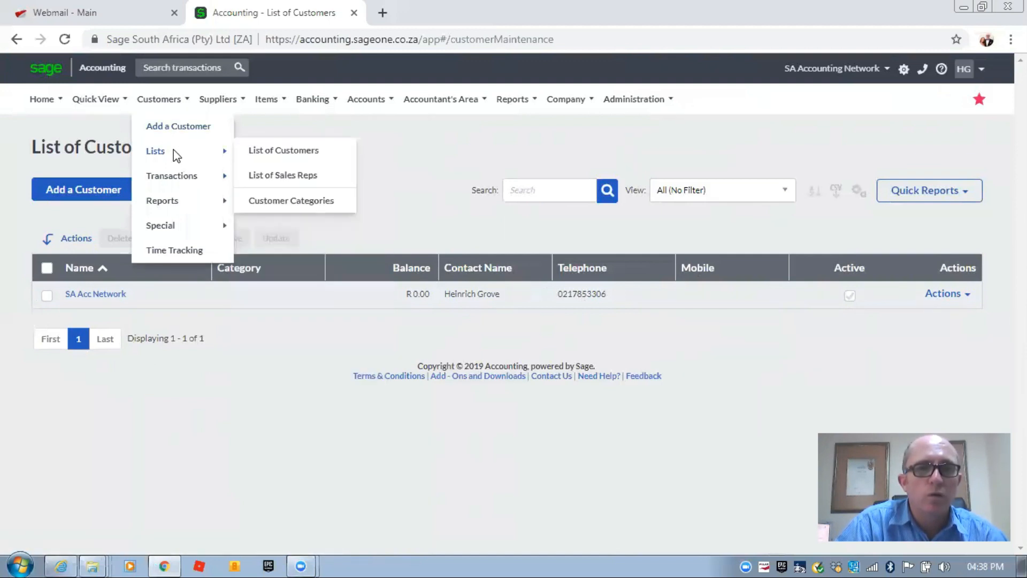
left_click(264, 152)
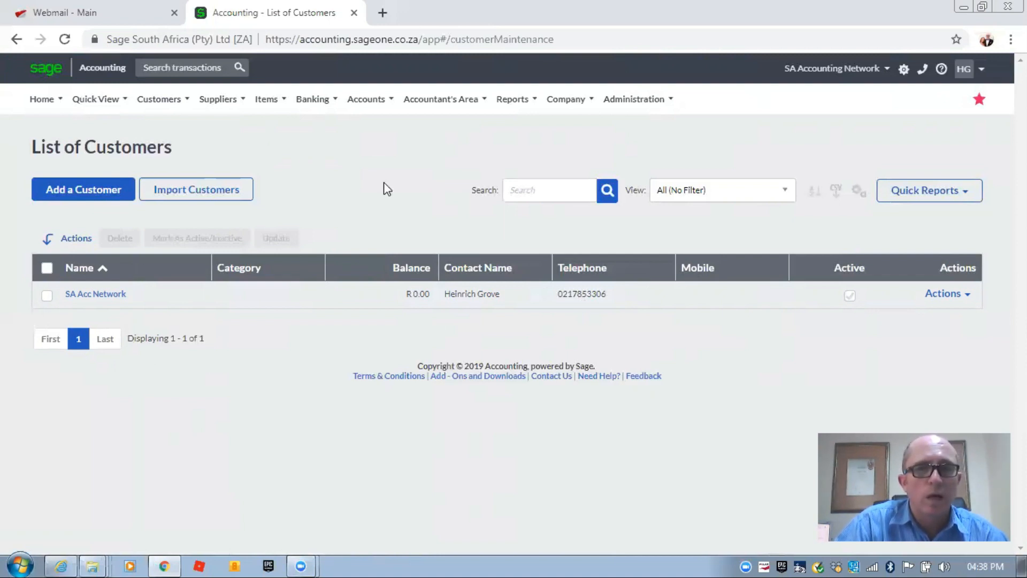
left_click(542, 193)
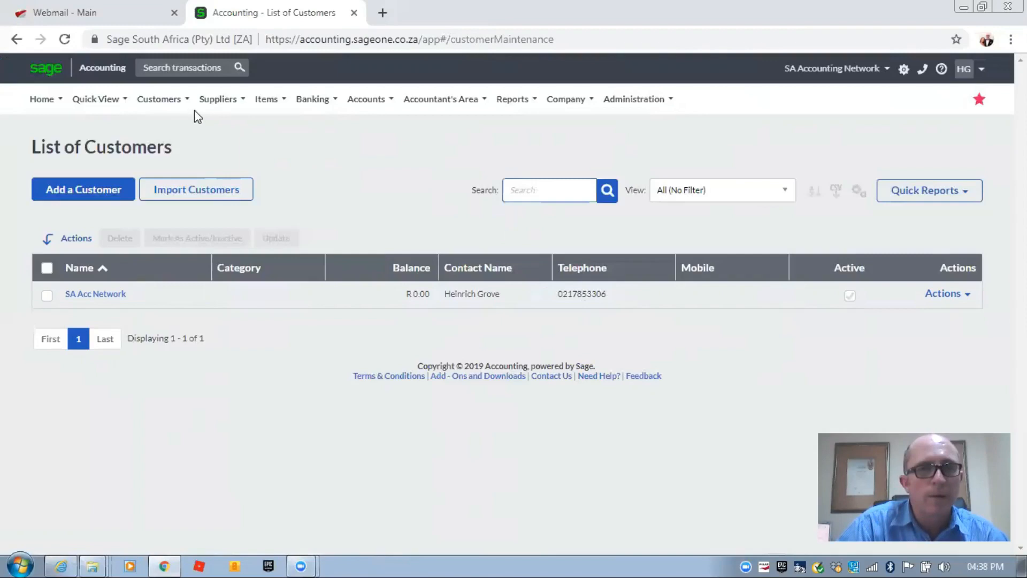
- Go to Customers > Transactions > Customer Quotes
left_click(172, 100)
mouse_move(198, 176)
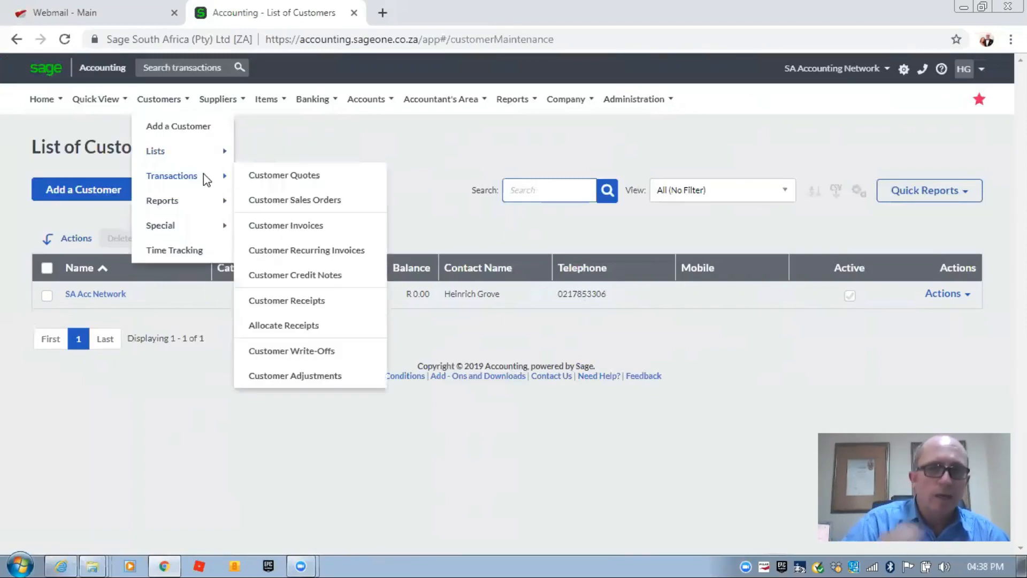
left_click(264, 174)
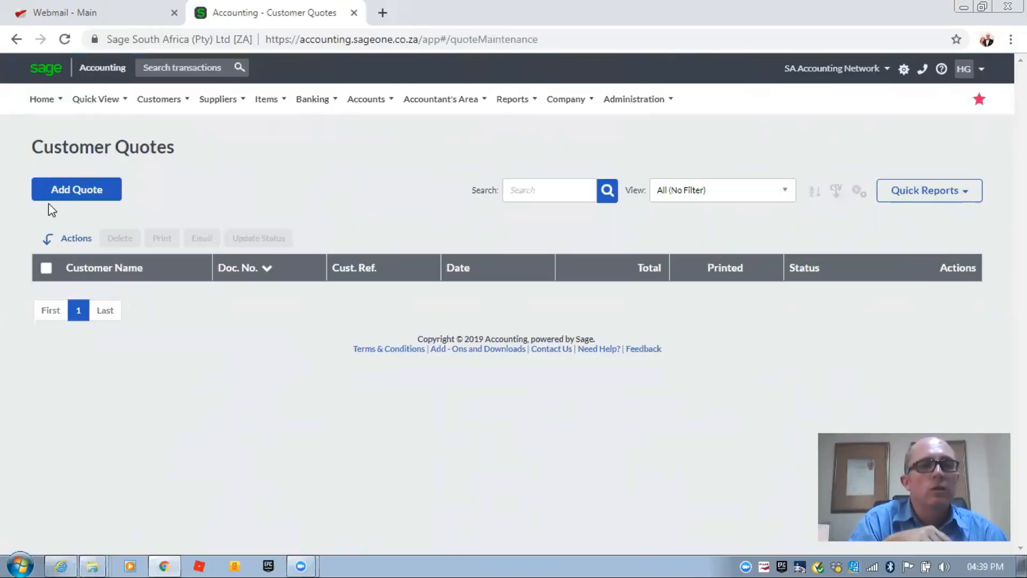
- Create a new quote, dismiss the Getting Started popup, and choose SA Acc Network as customer
left_click(77, 191)
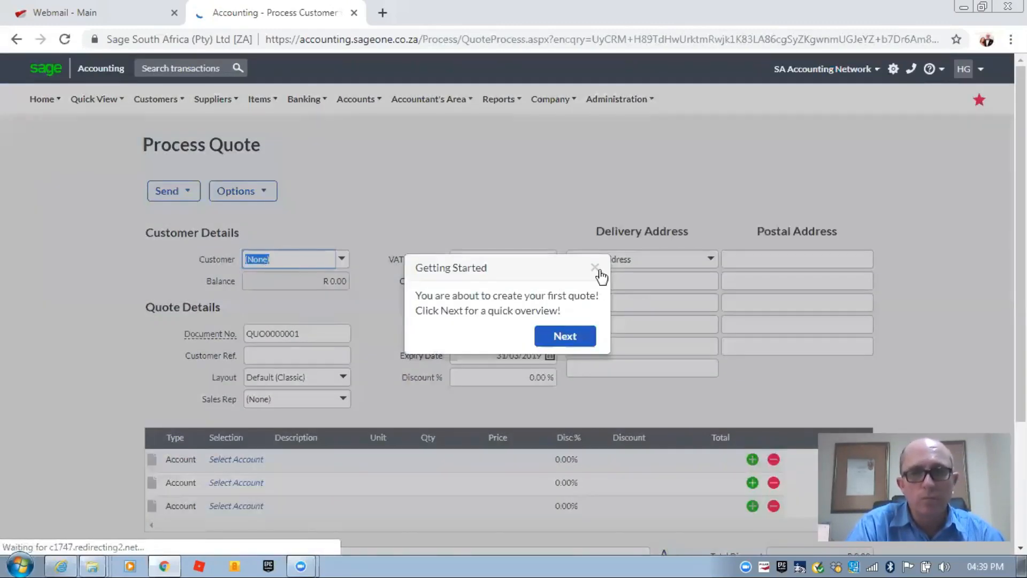
left_click(597, 268)
left_click(341, 262)
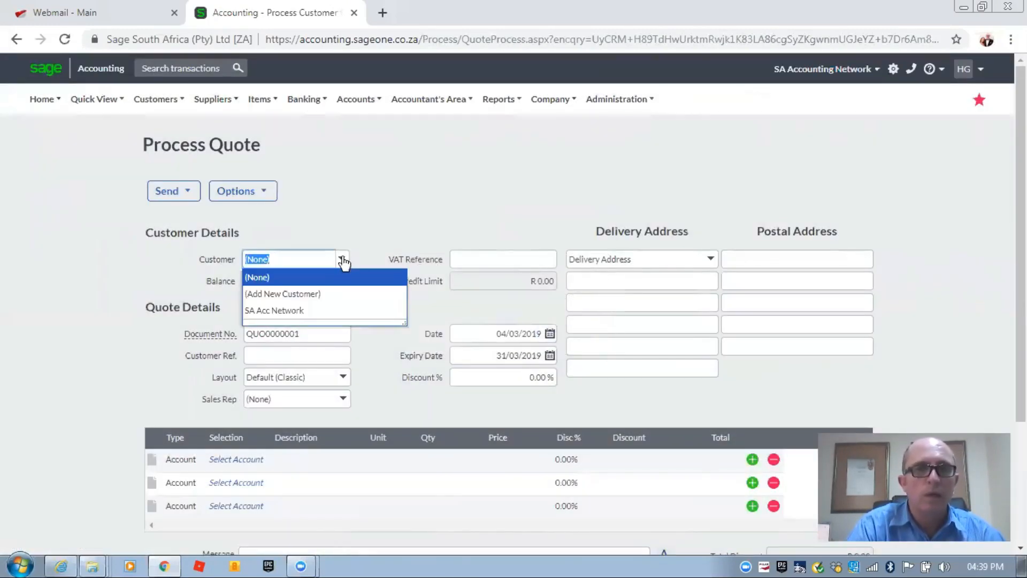
left_click(279, 311)
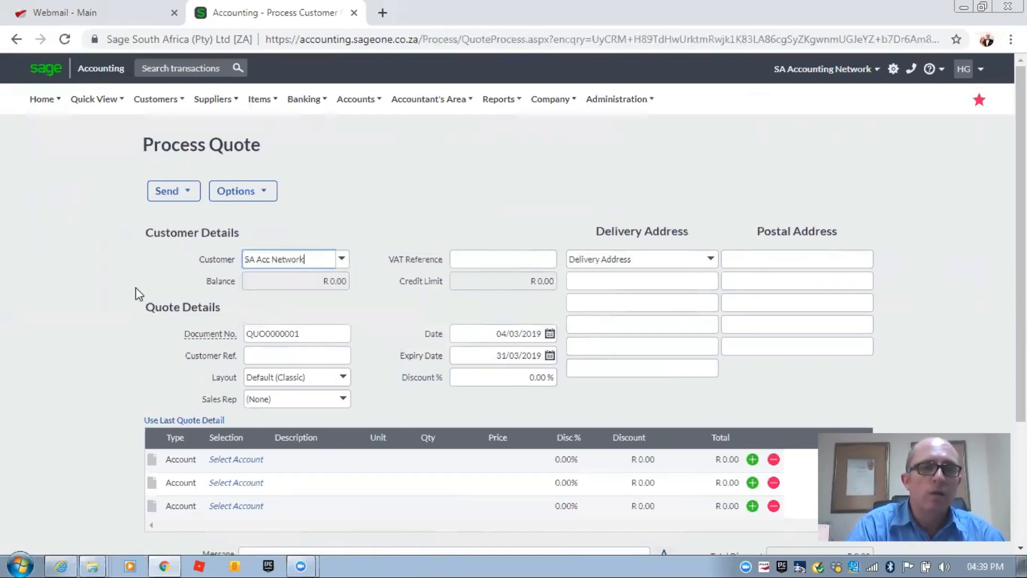
scroll(96, 273, "down", 3)
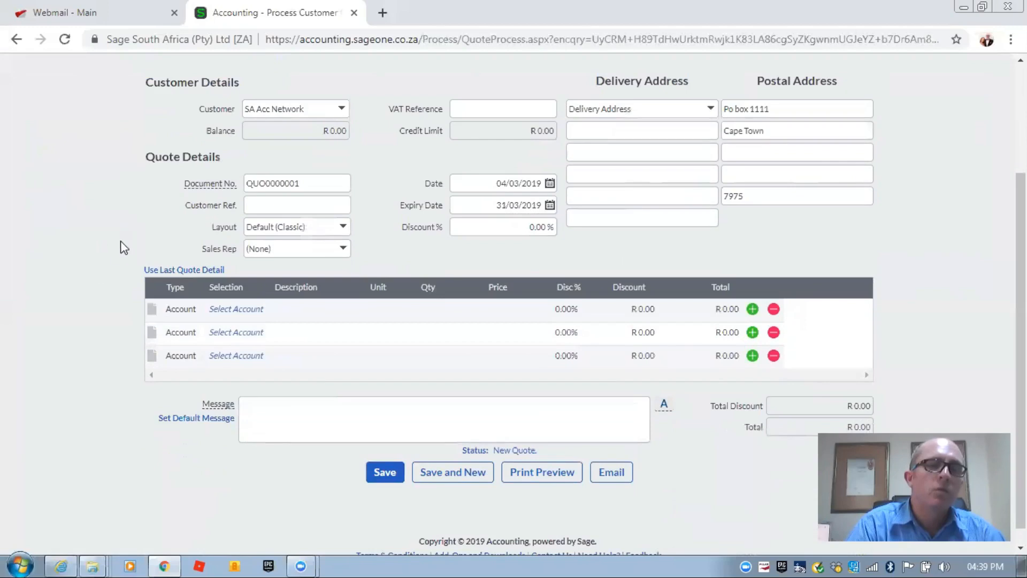
left_click(183, 315)
left_click(196, 311)
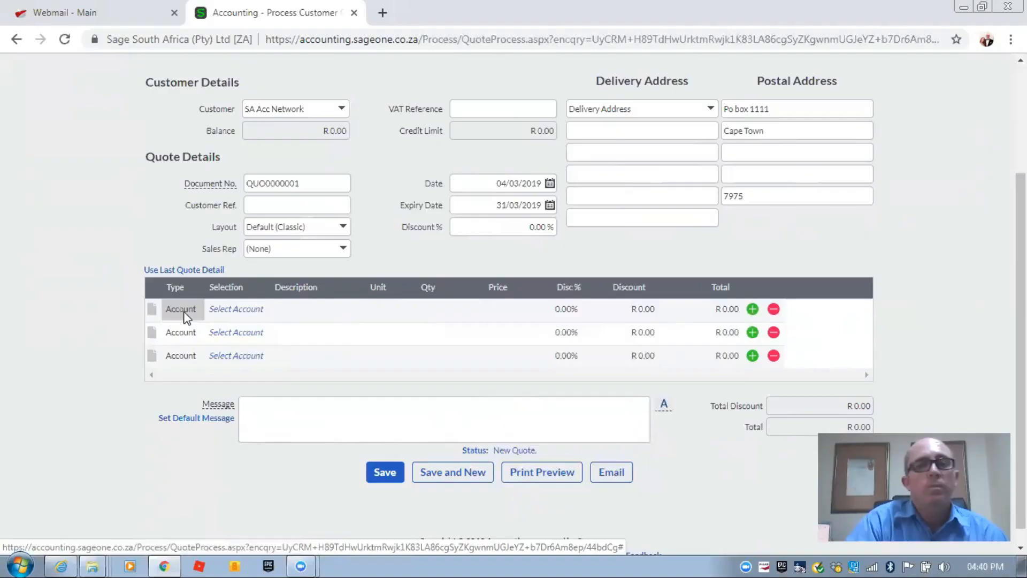
scroll(157, 307, "up", 3)
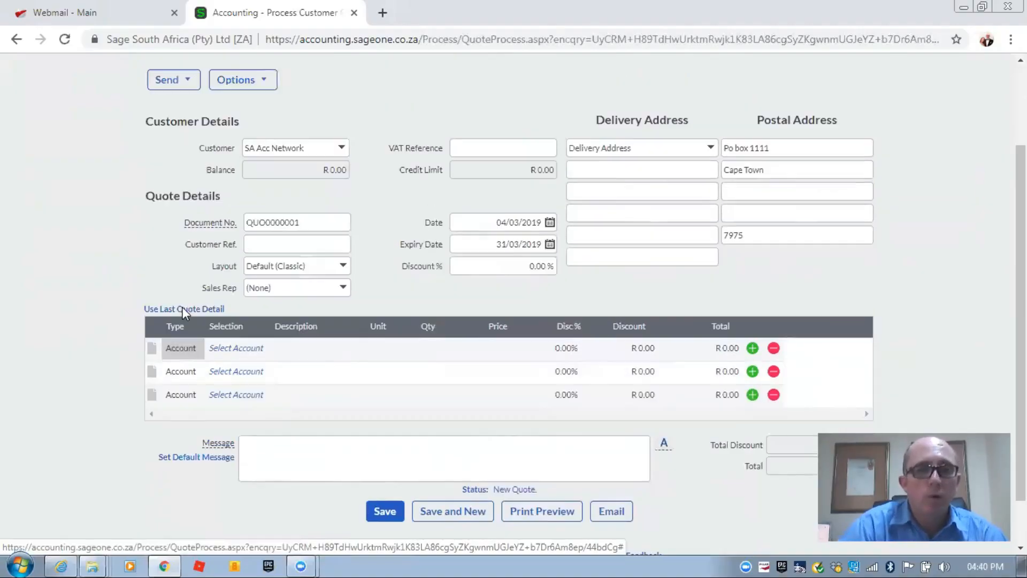
- Open Change Company Settings in a new tab and show General Settings > Customer and Supplier Settings
left_click(550, 100)
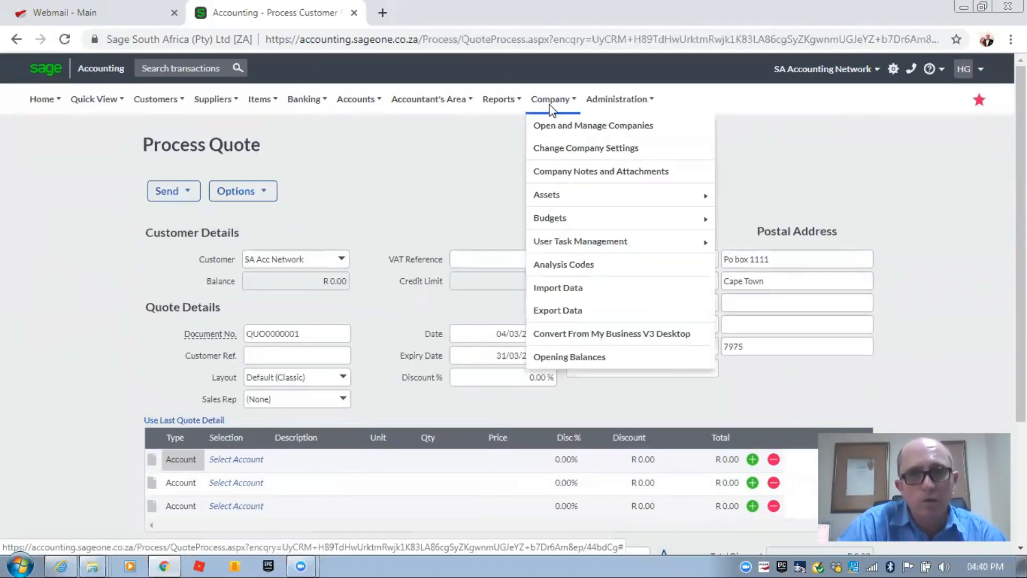
right_click(564, 149)
left_click(605, 159)
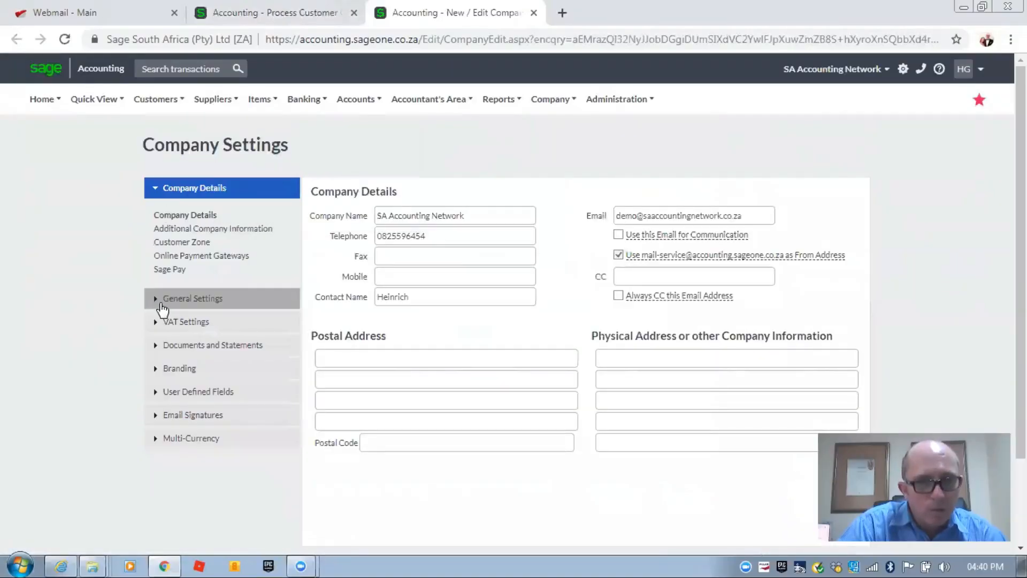
left_click(182, 298)
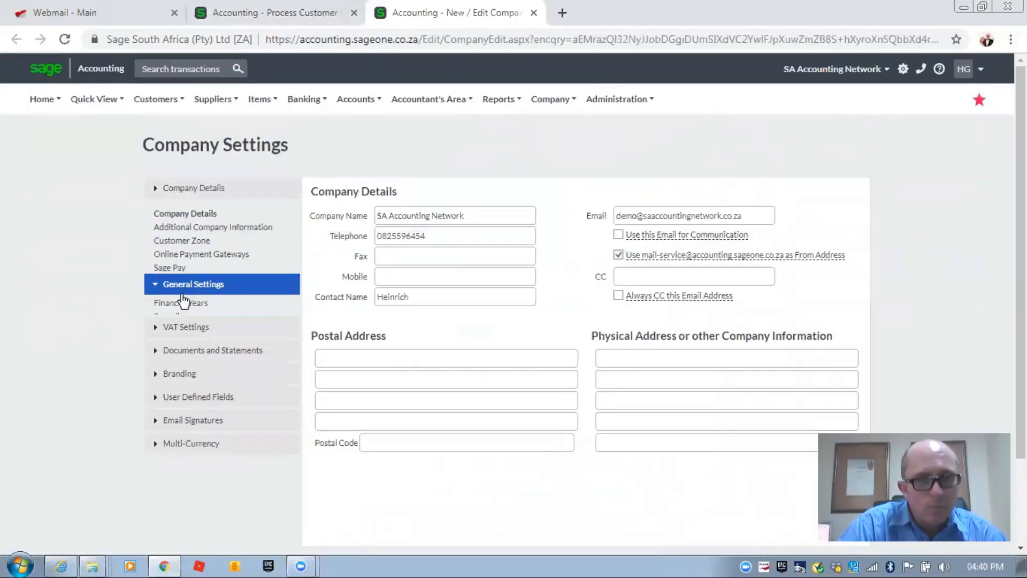
left_click(188, 280)
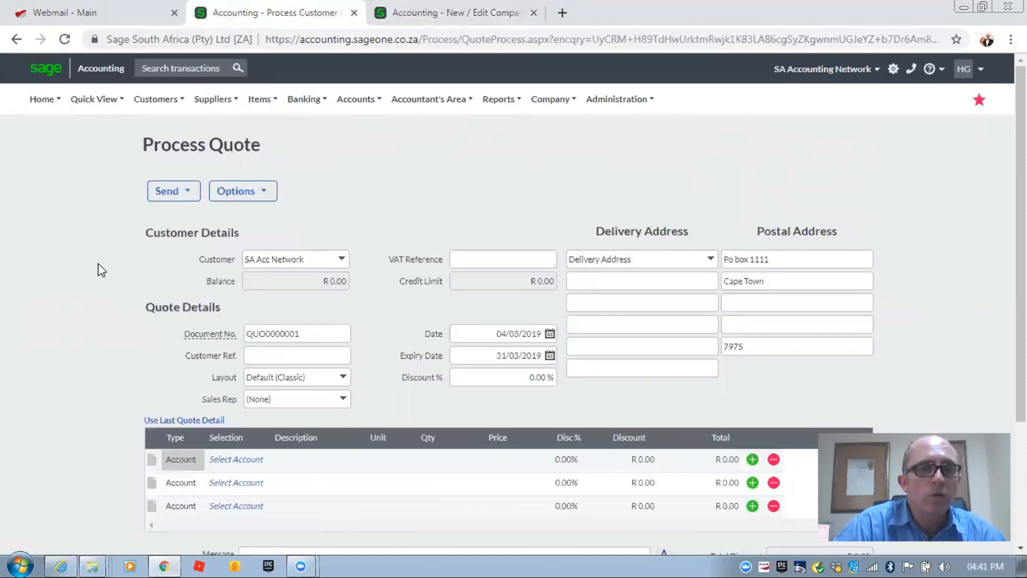
scroll(98, 267, "down", 2)
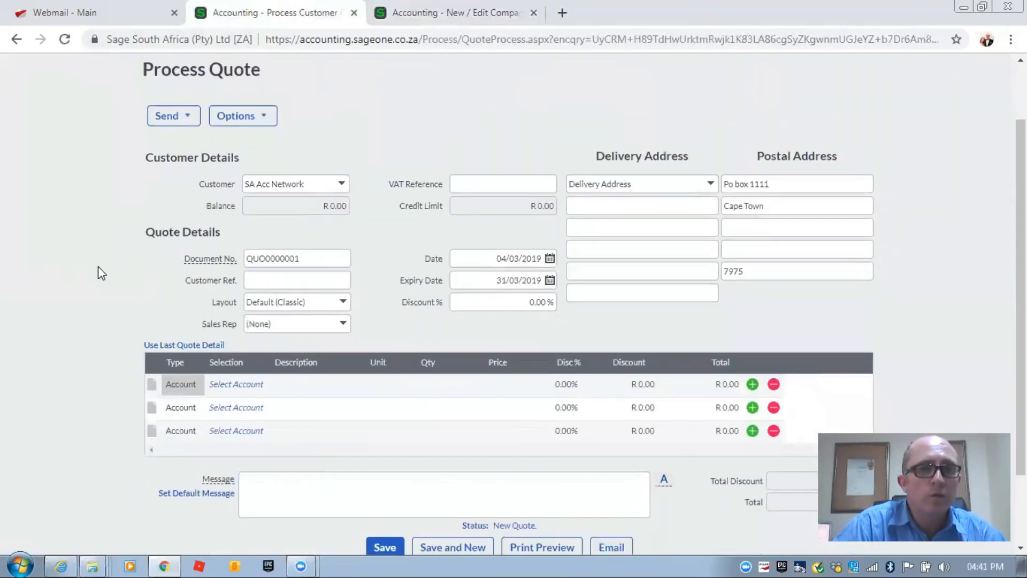
left_click(488, 184)
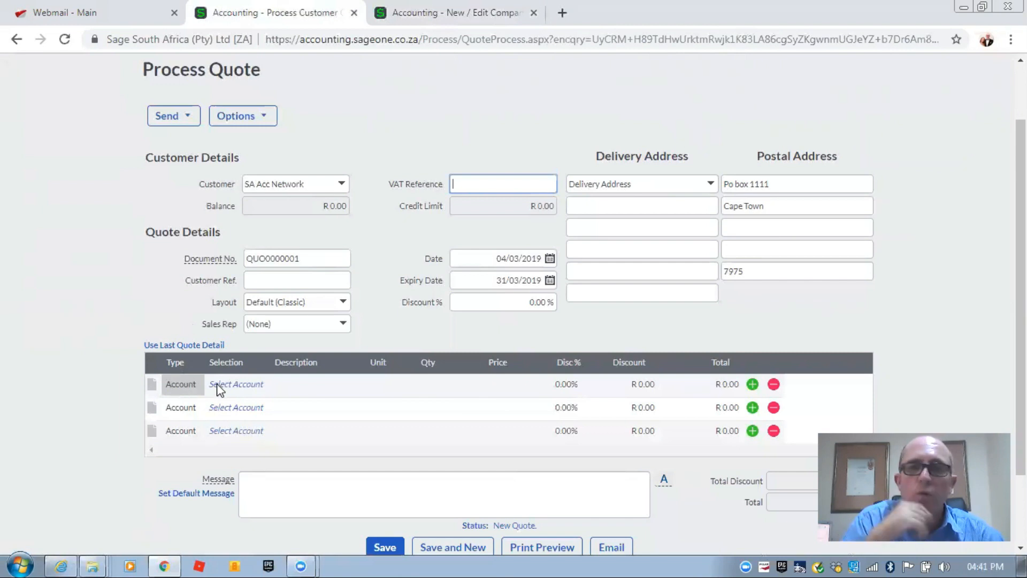
double_click(312, 257)
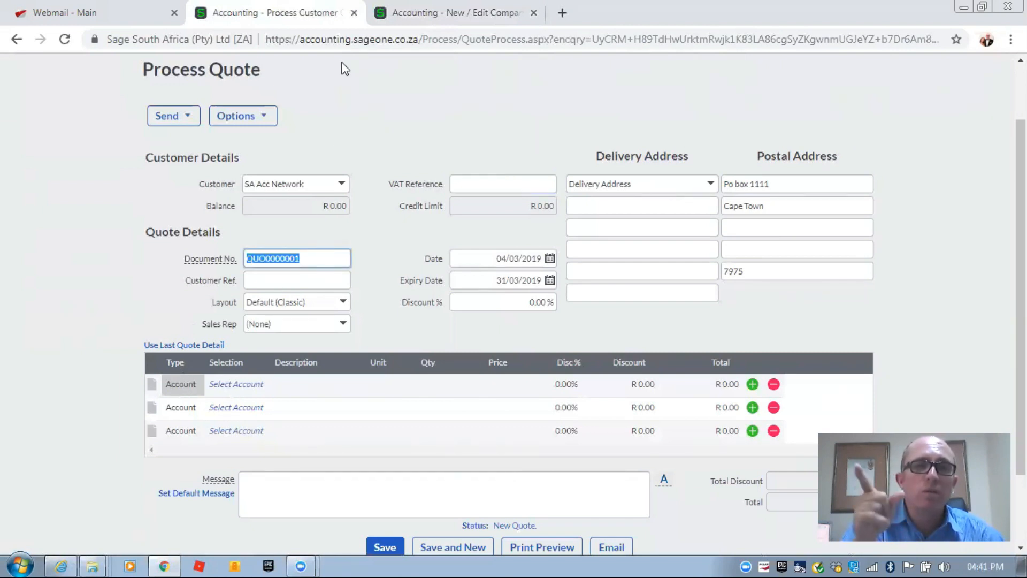
left_click(386, 21)
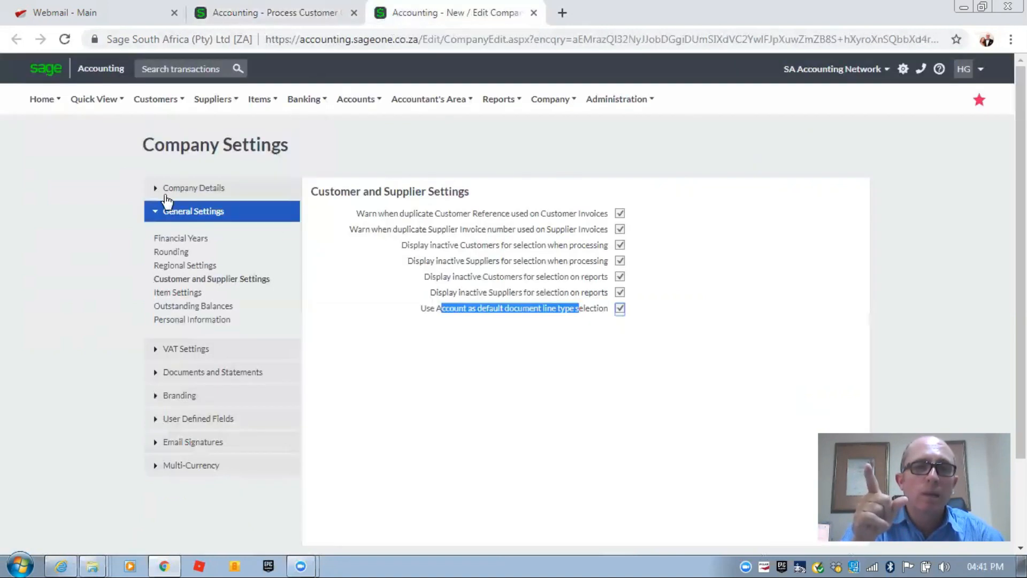
left_click(198, 371)
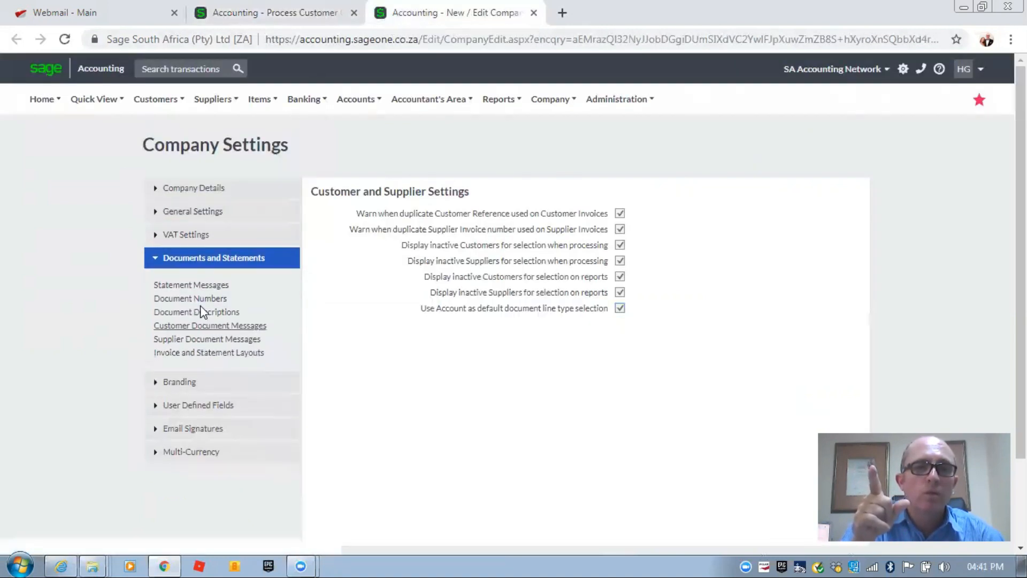
left_click(208, 303)
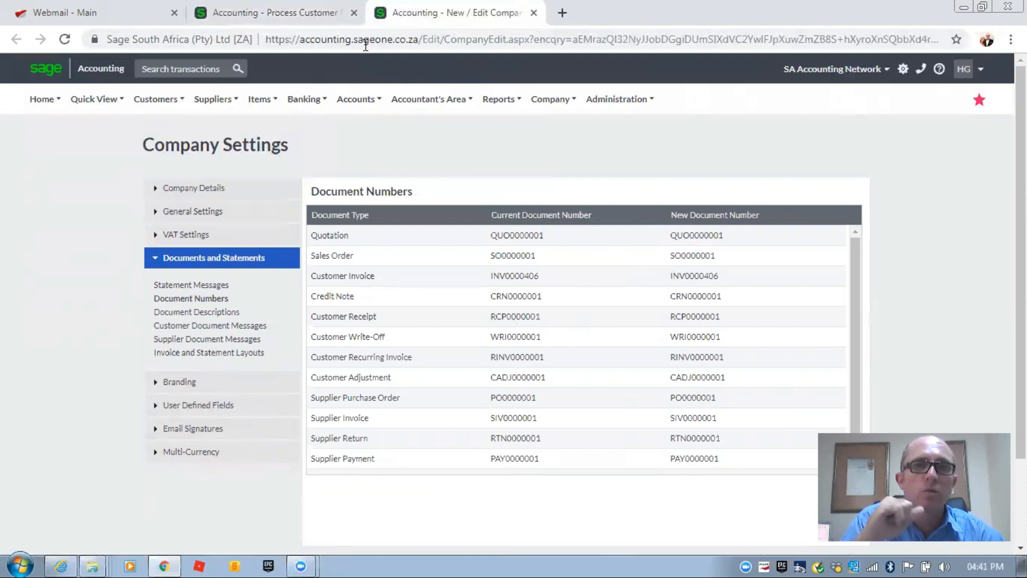
left_click(276, 12)
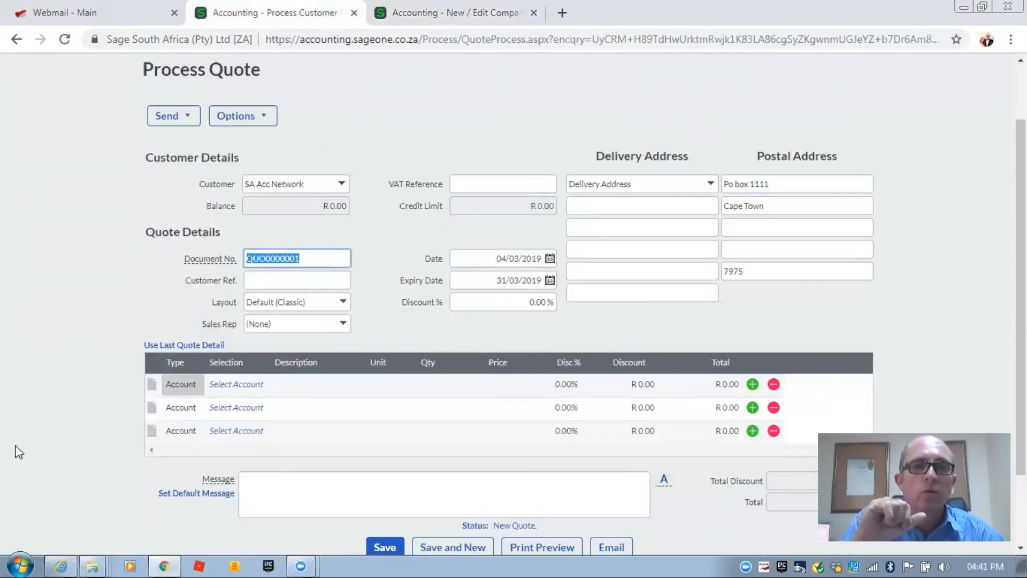
- Add an Other Sales line 'Submitting a tax return' priced at R 900.00
left_click(231, 383)
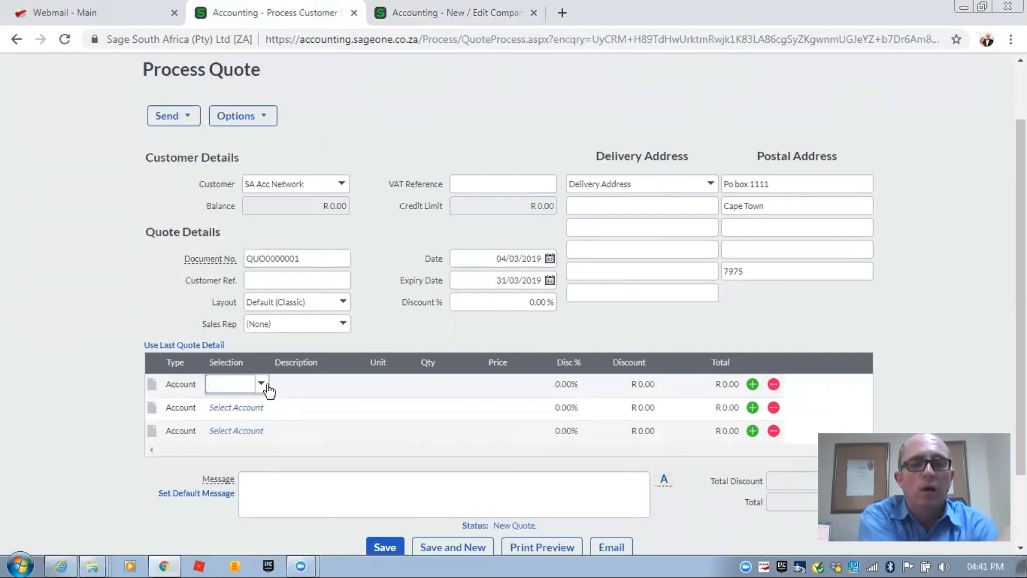
type("Sa")
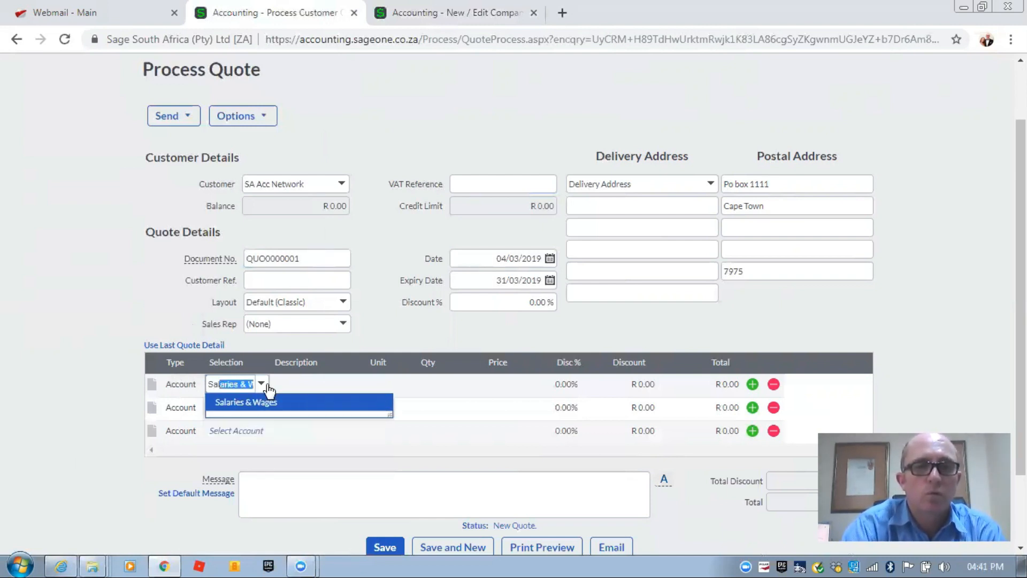
key("BackSpace")
key("BackSpace")
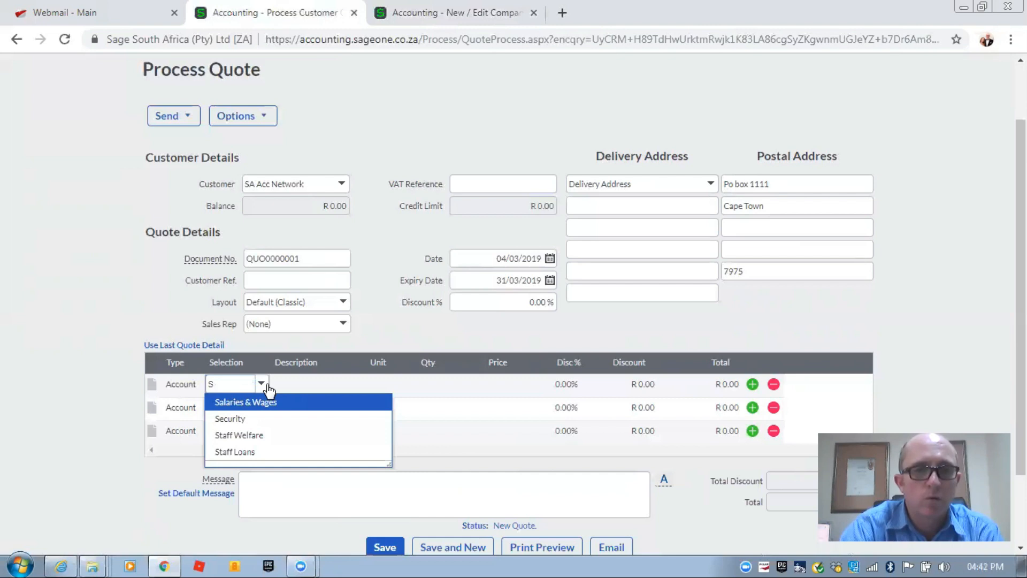
left_click(268, 386)
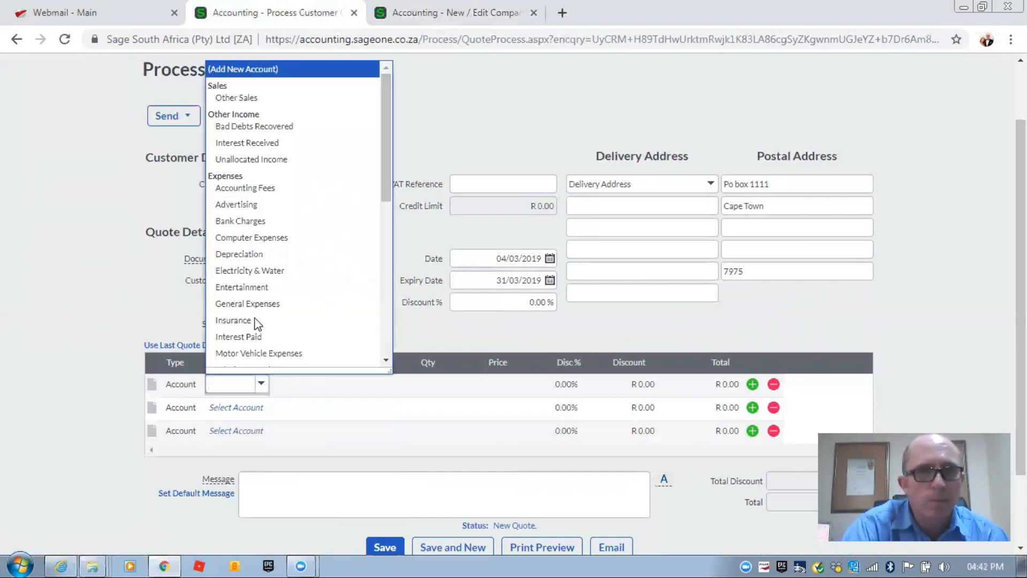
left_click(238, 99)
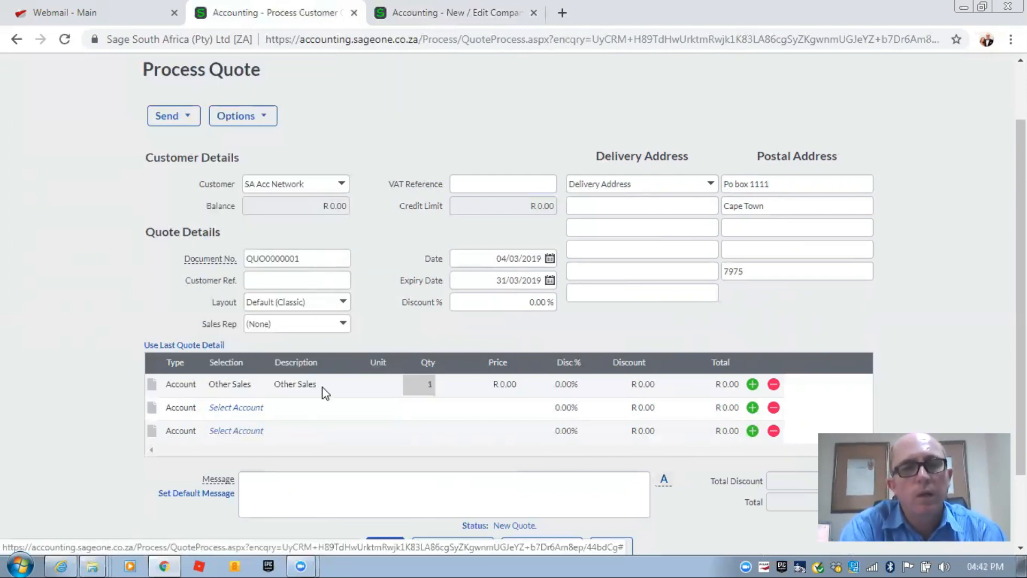
left_click(300, 384)
type("Submitting a tax return")
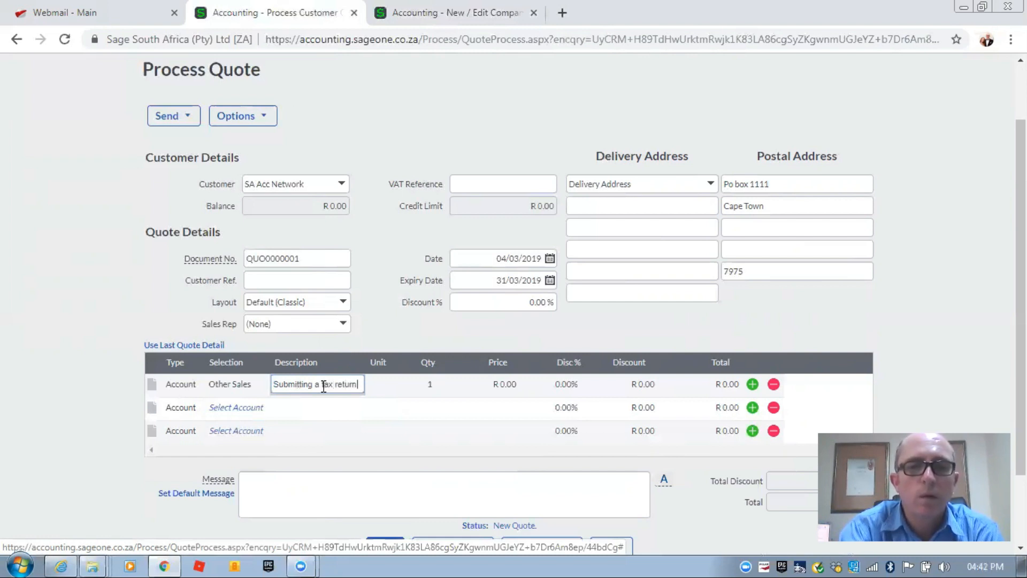
key("Tab")
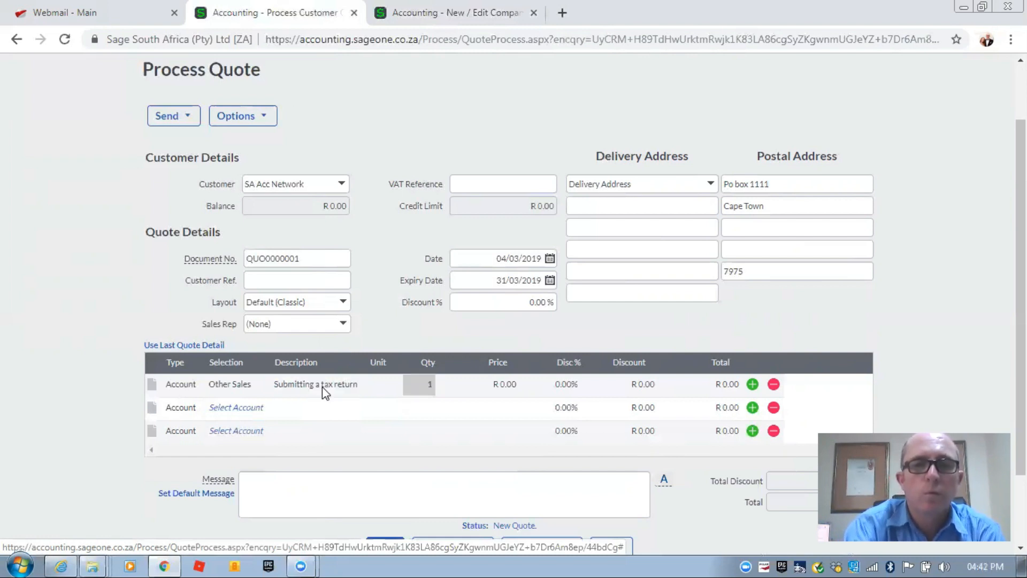
key("Tab")
type("9")
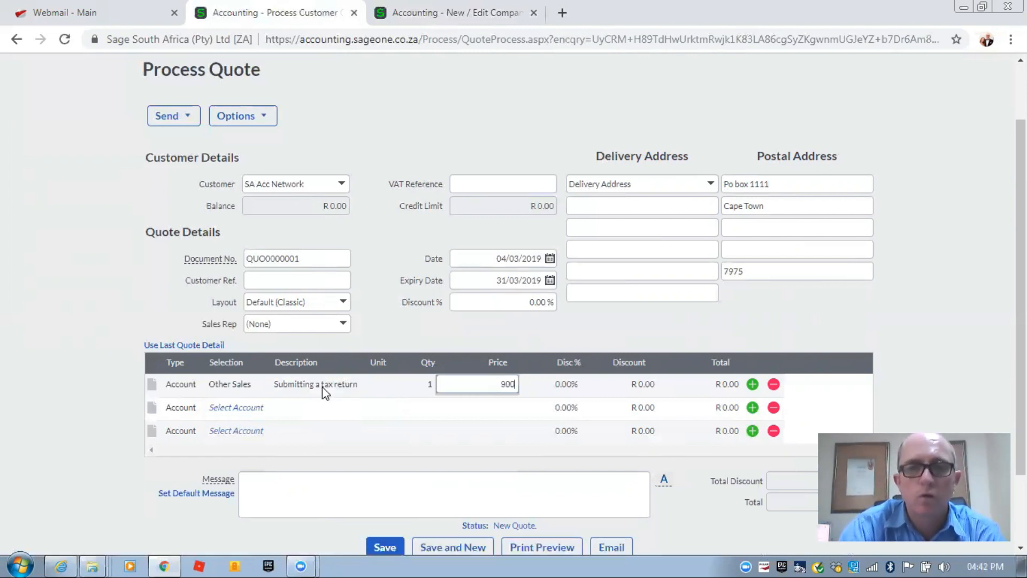
type("00")
key("Tab")
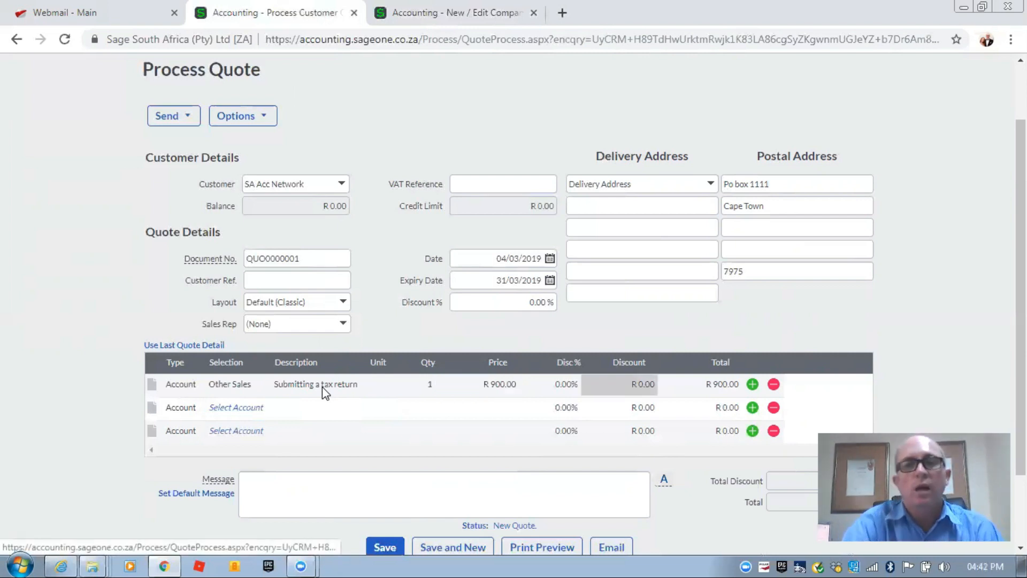
scroll(252, 296, "down", 2)
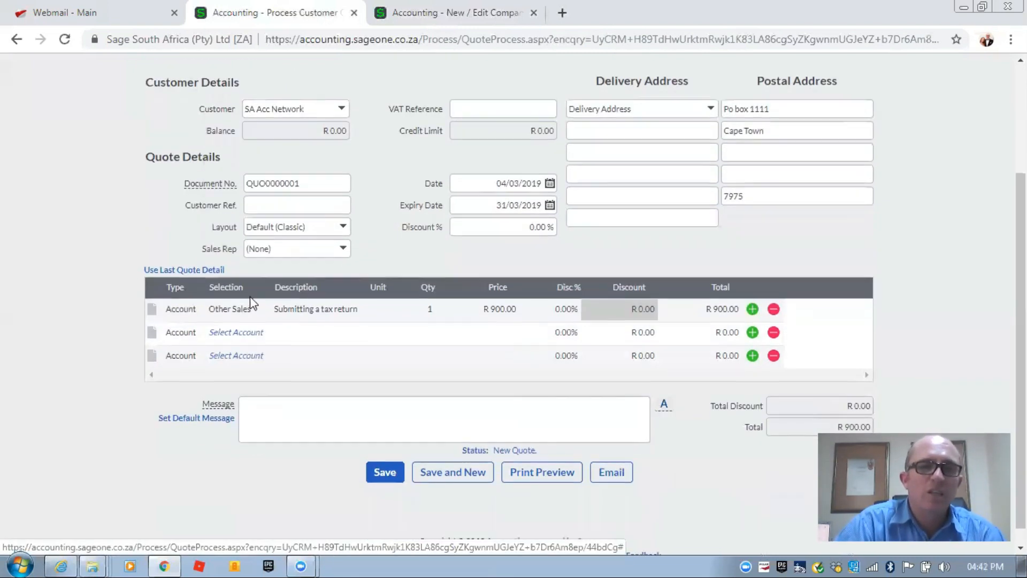
- Add three blank lines to the quote and generate its Print Preview
left_click(753, 356)
left_click(752, 379)
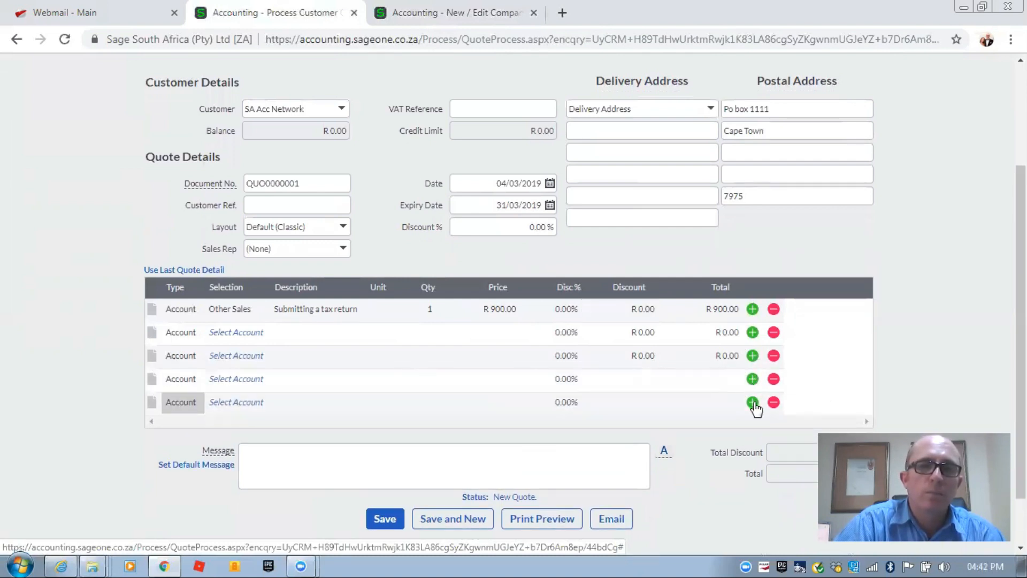
left_click(752, 402)
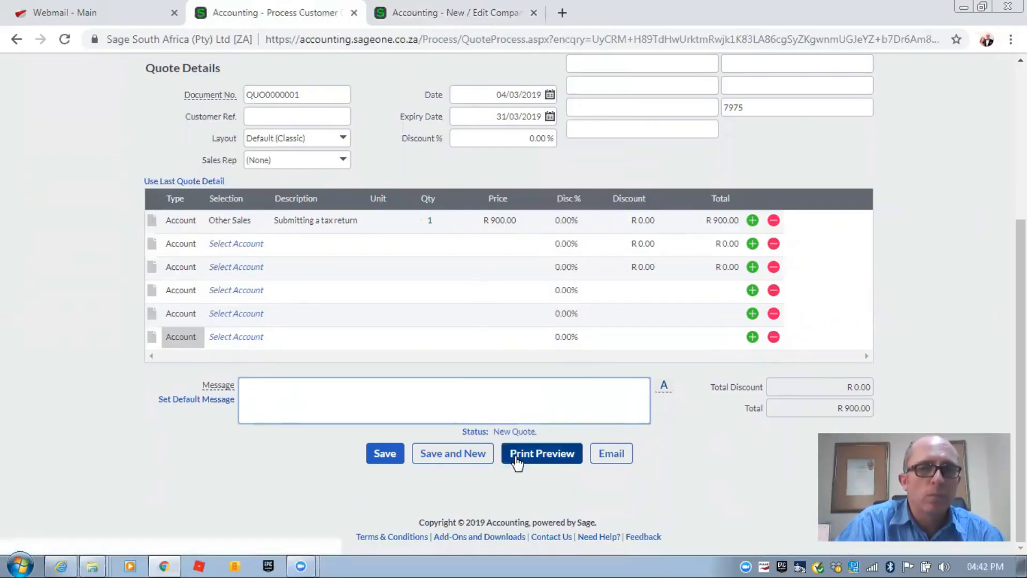
left_click(533, 459)
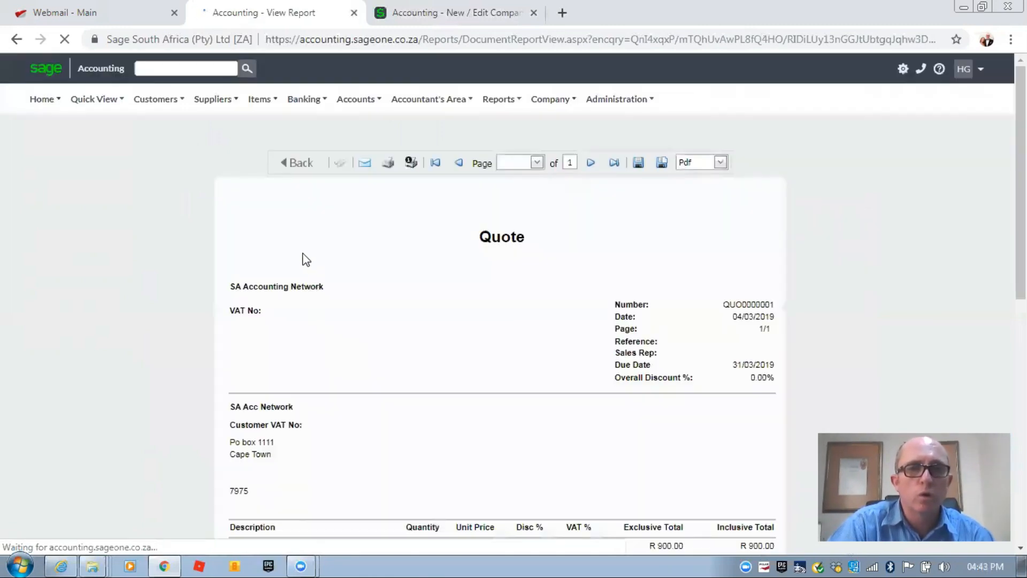
- Scroll through the QUO0000001 preview, then go Back to the Process Quote page
scroll(302, 258, "down", 4)
scroll(302, 253, "down", 3)
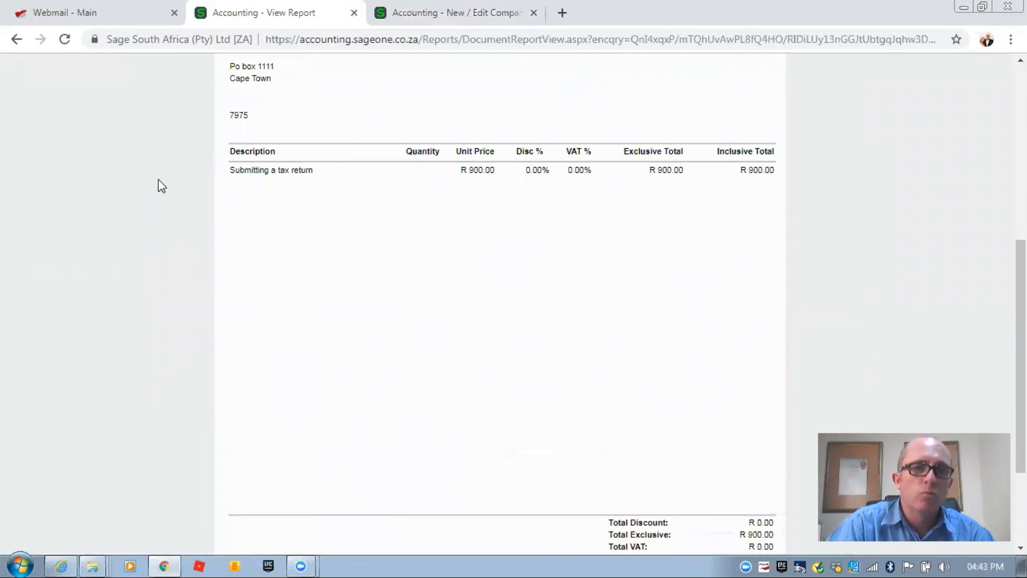
scroll(315, 265, "down", 3)
scroll(315, 264, "up", 10)
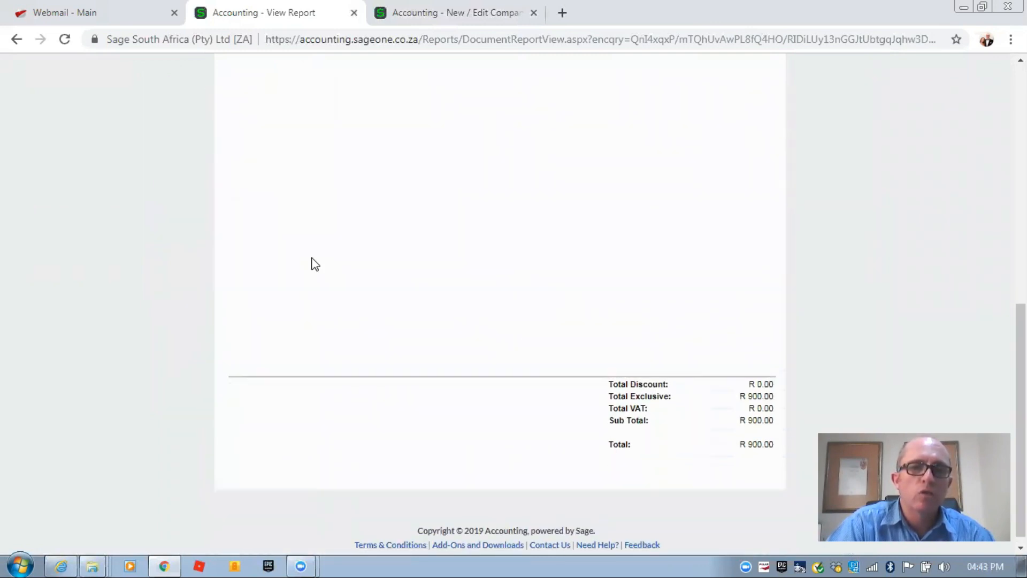
left_click(288, 163)
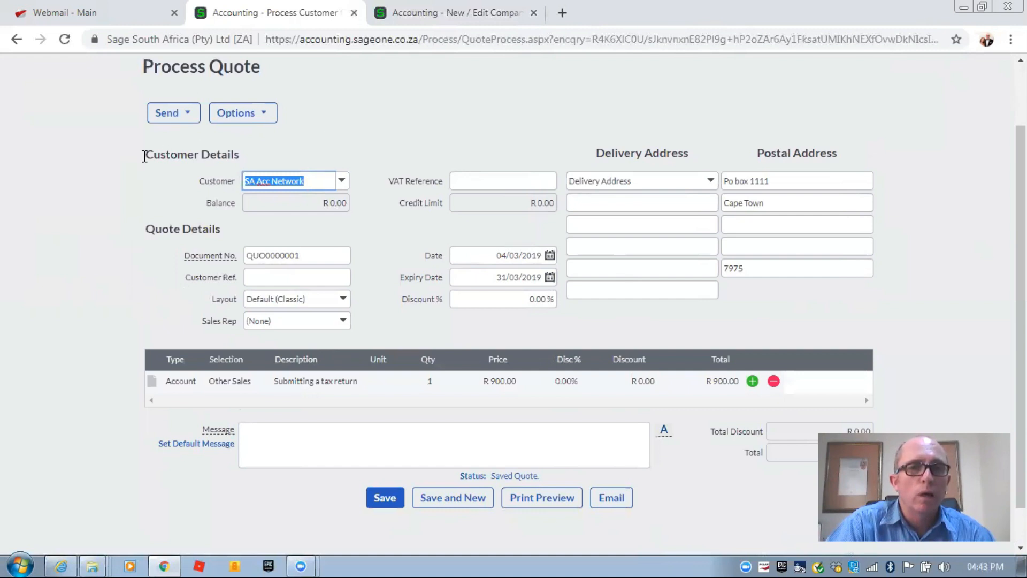
- Open the Email Quotation form for quote QUO0000001 from the Process Quote page
scroll(324, 336, "down", 1)
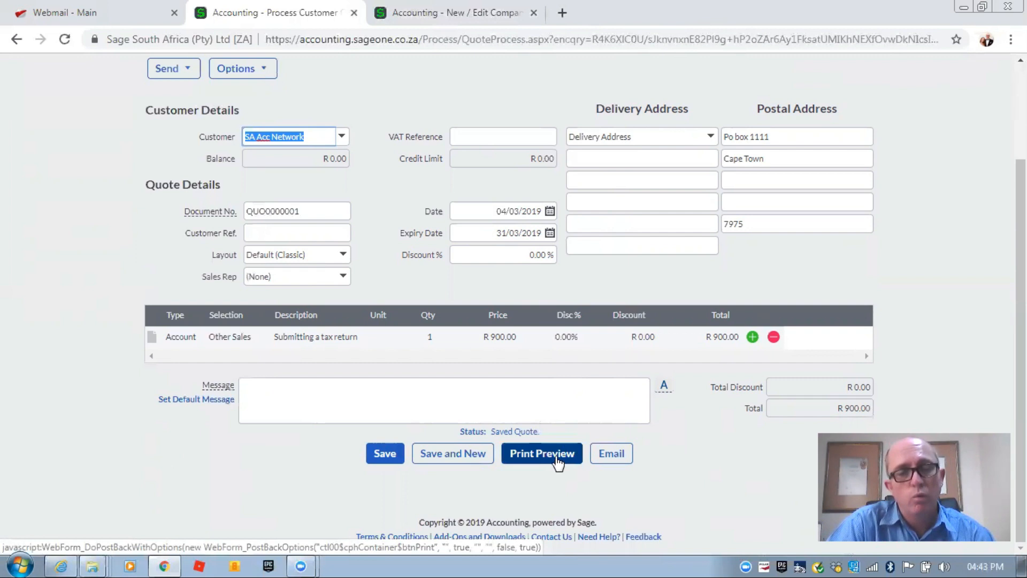
left_click(614, 455)
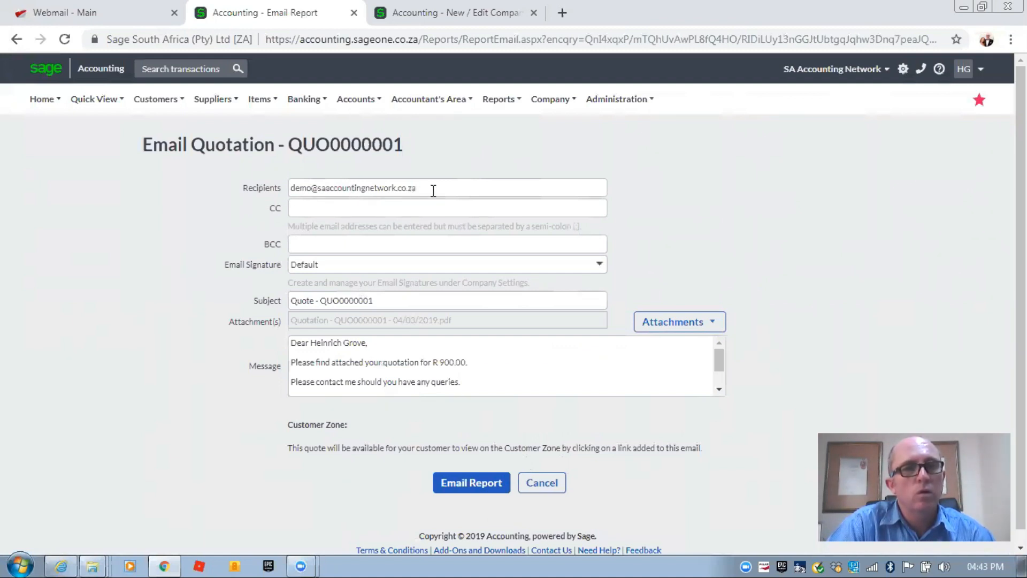
- Check the CC address and message text, then email quote QUO0000001 to the customer
left_click(337, 207)
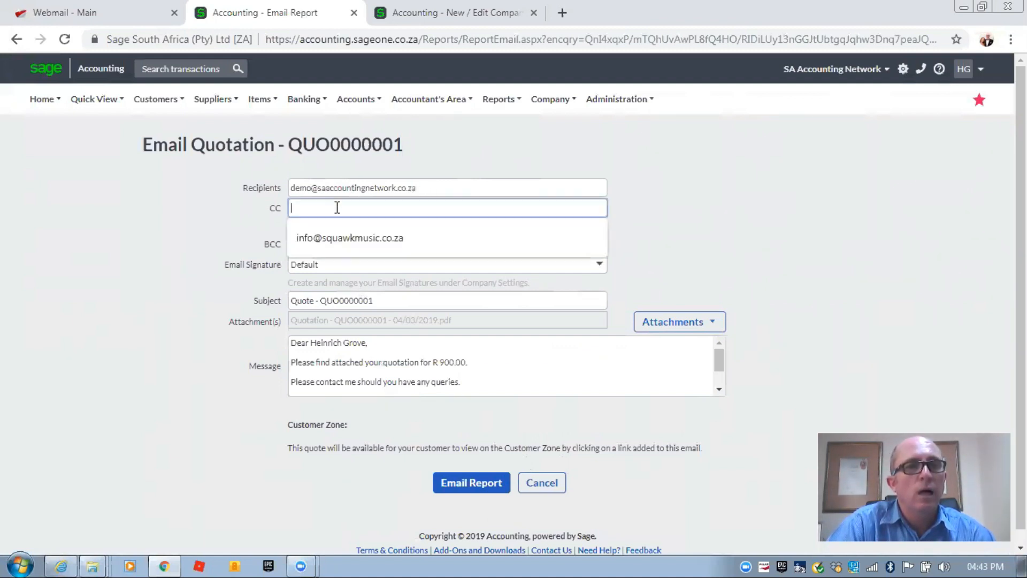
left_click(198, 214)
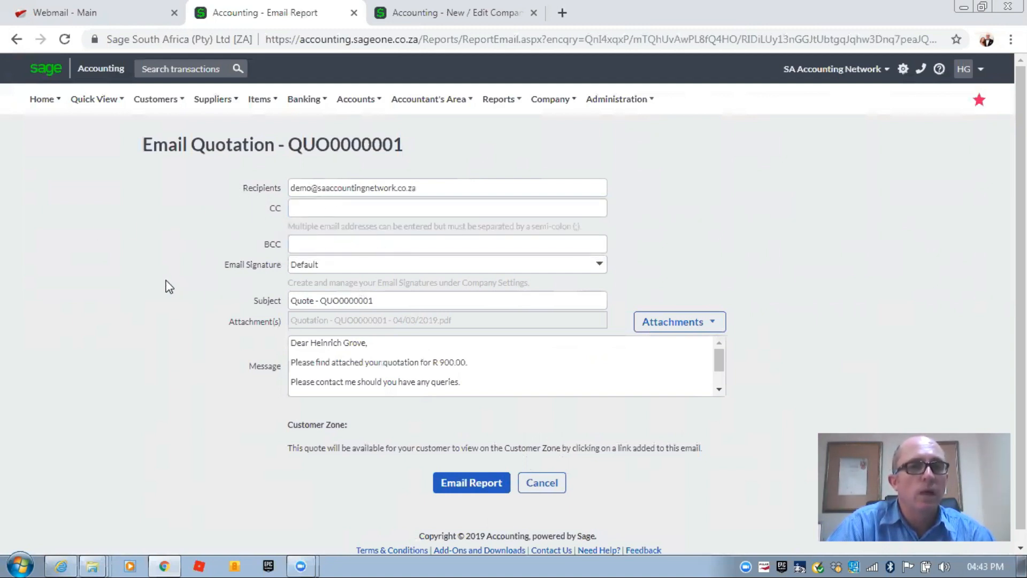
scroll(163, 277, "down", 1)
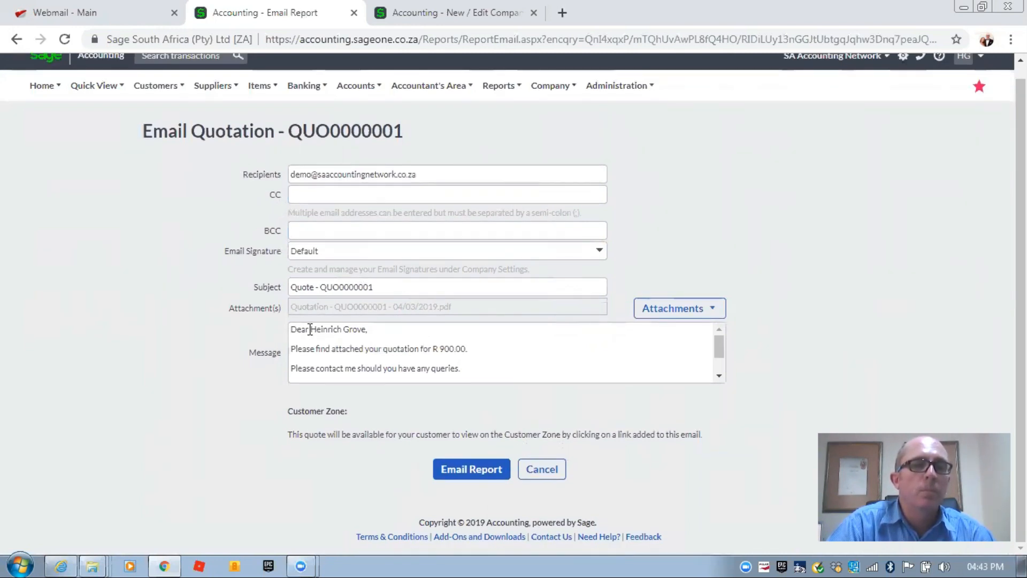
left_click(310, 329)
key("ctrl+a")
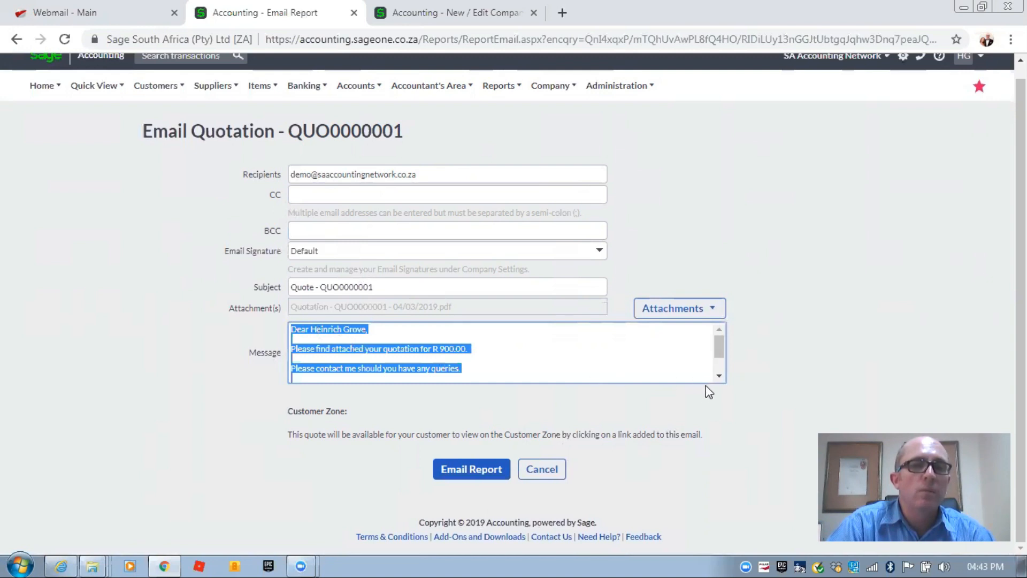
left_click(719, 377)
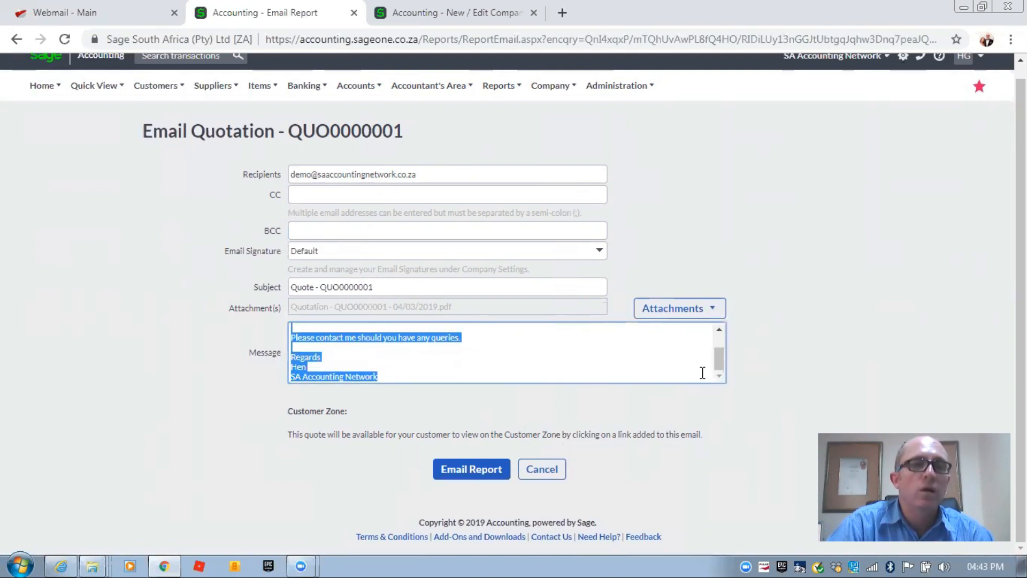
left_click(154, 384)
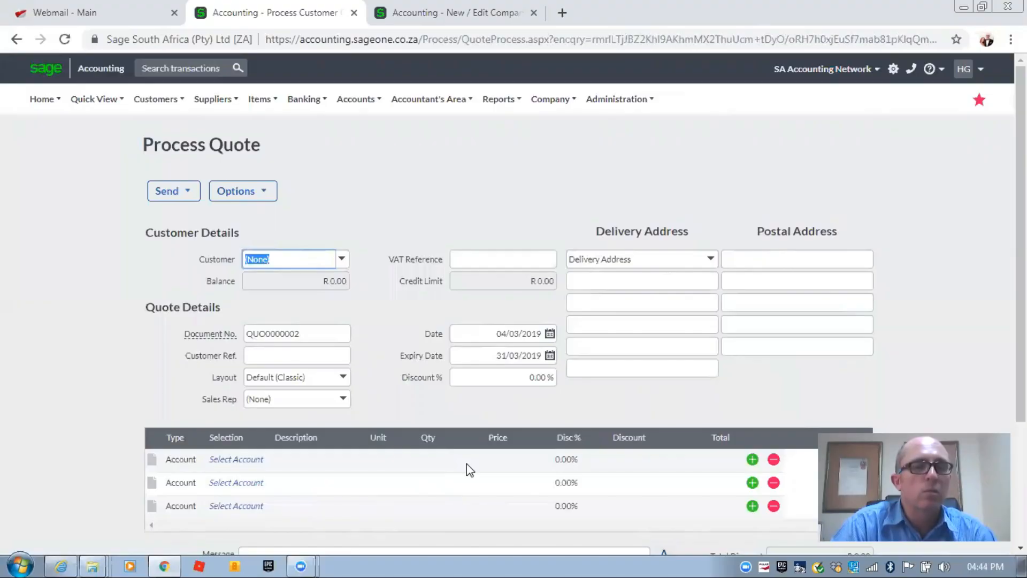
- Confirm in Customer Quotes that QUO0000001 is Pending at R 900.00, then go to webmail
left_click(154, 103)
mouse_move(185, 170)
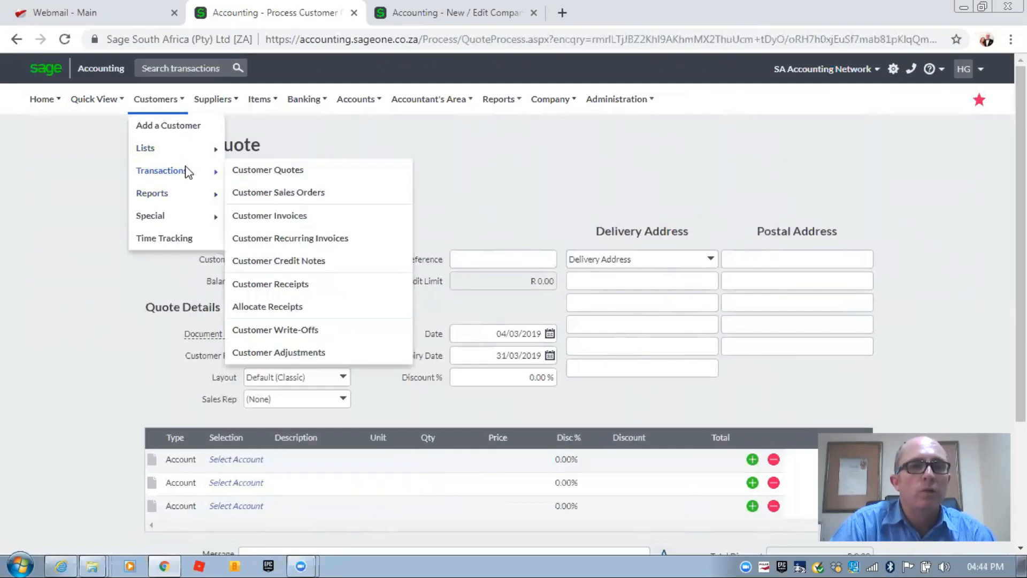
left_click(259, 171)
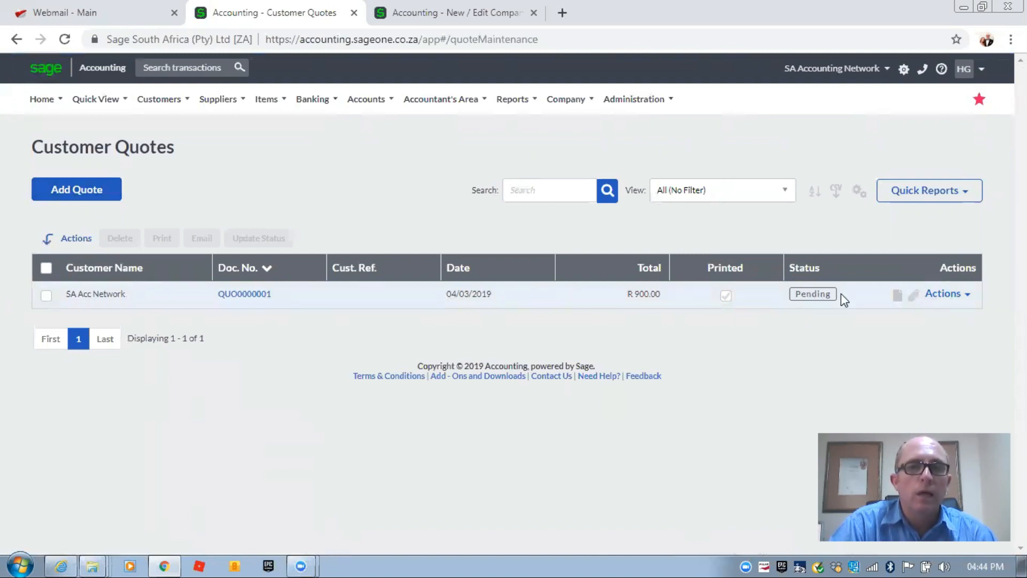
left_click(79, 10)
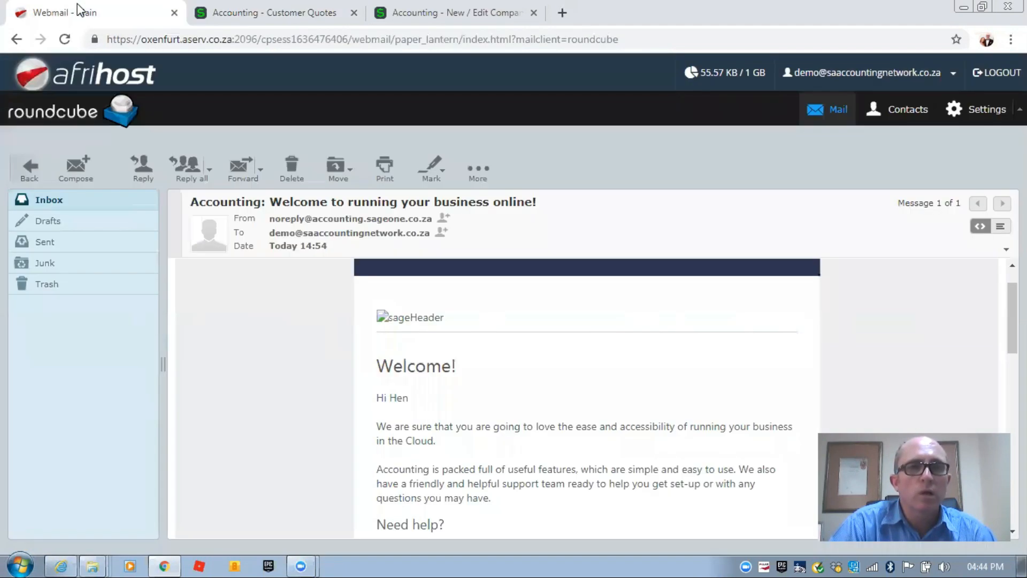
- Refresh the webmail inbox and open the newly arrived Quote - QUO0000001 email
left_click(22, 167)
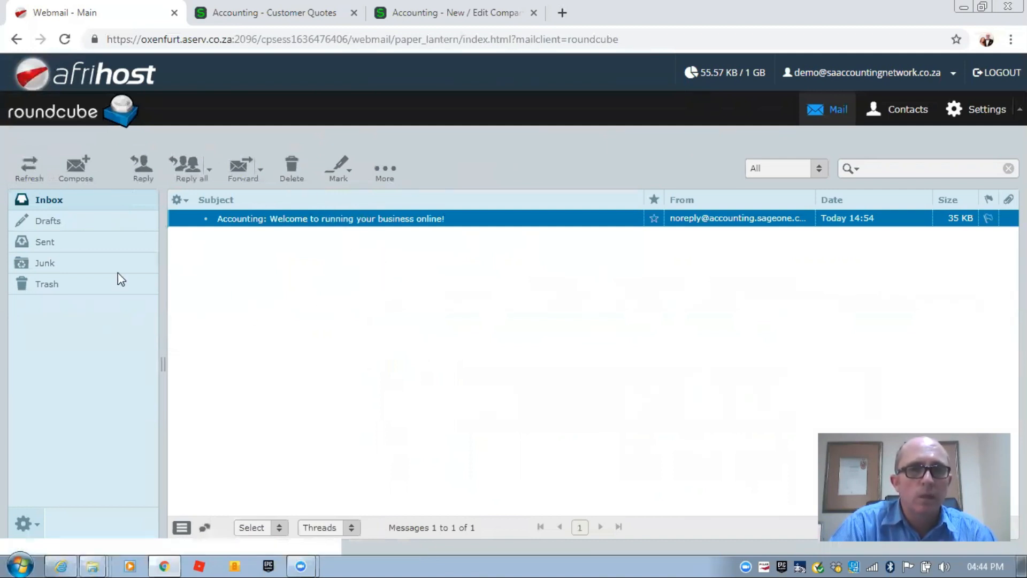
left_click(48, 204)
left_click(24, 161)
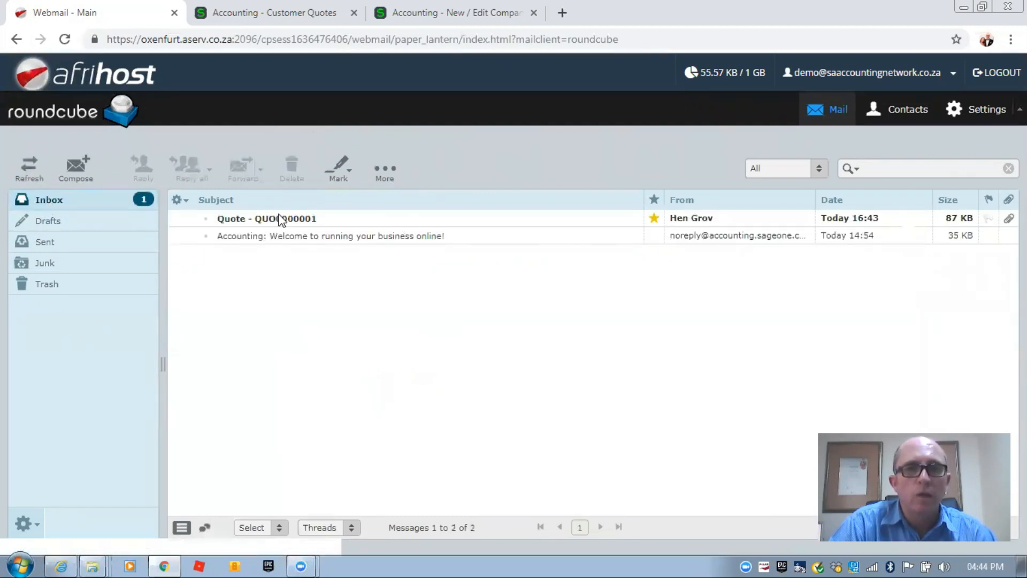
double_click(230, 220)
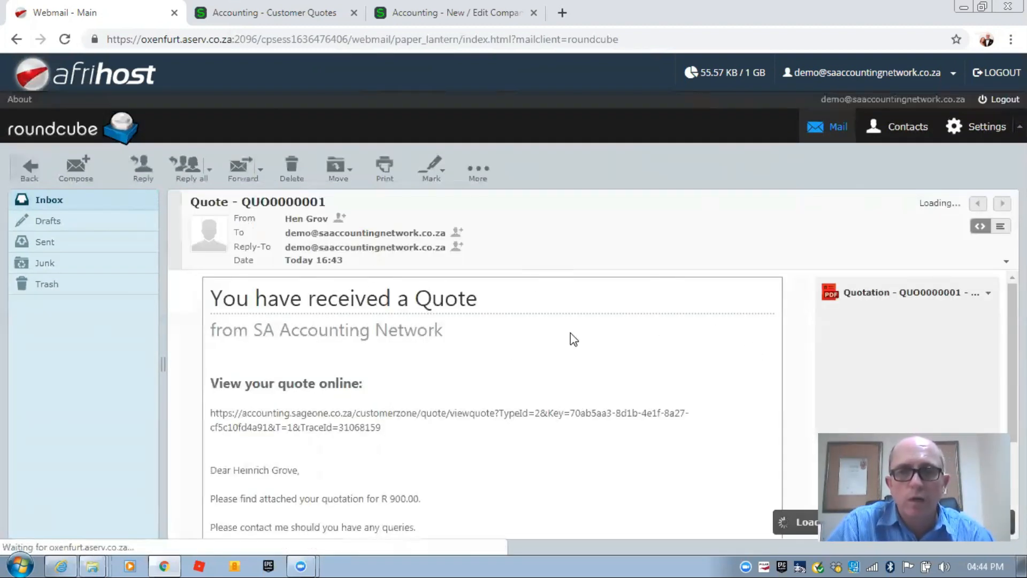
- Download the attached quotation PDF and open it in Adobe Acrobat Reader
scroll(457, 345, "down", 3)
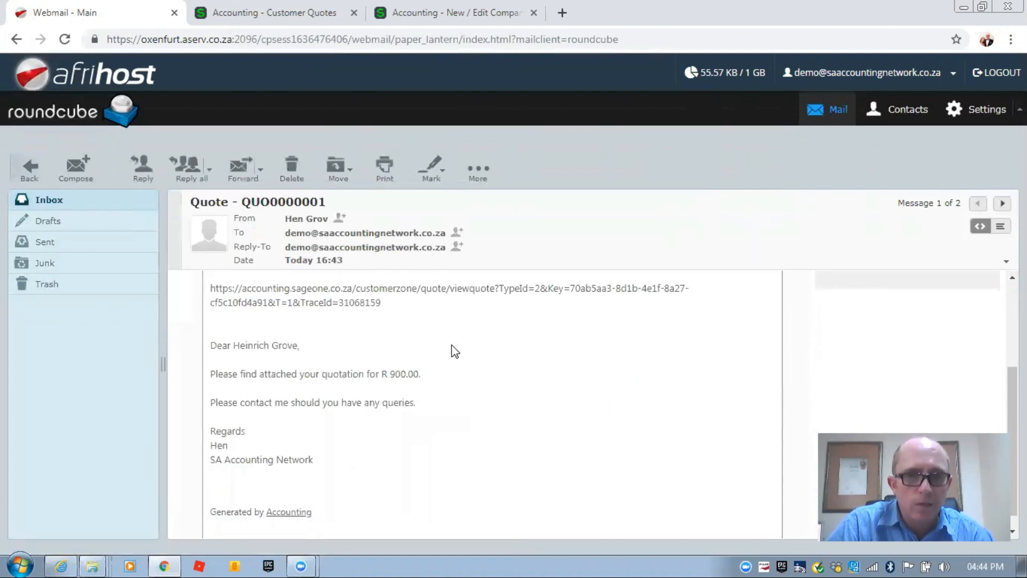
scroll(451, 346, "up", 2)
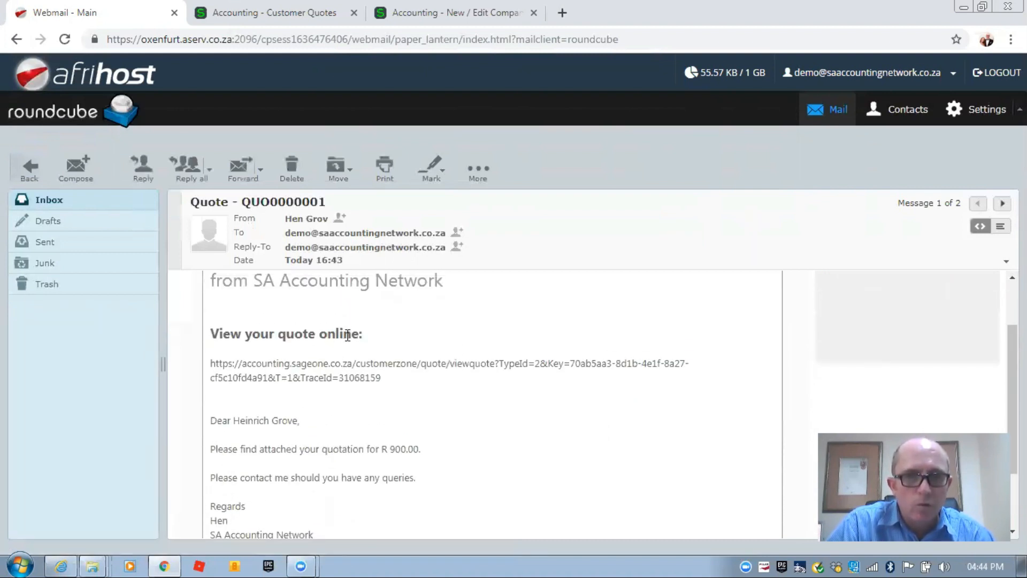
scroll(878, 289, "up", 2)
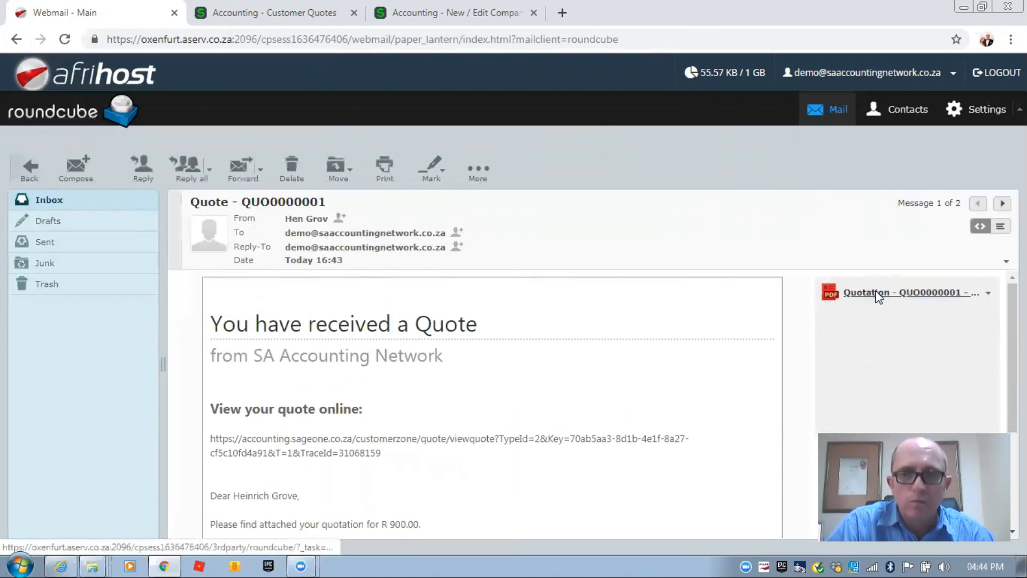
left_click(877, 294)
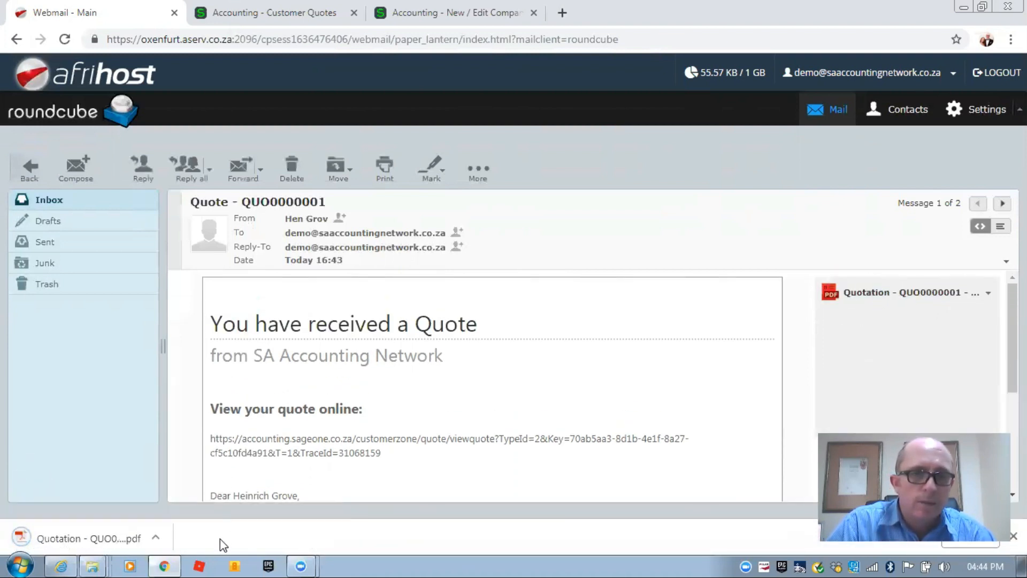
left_click(156, 536)
left_click(188, 489)
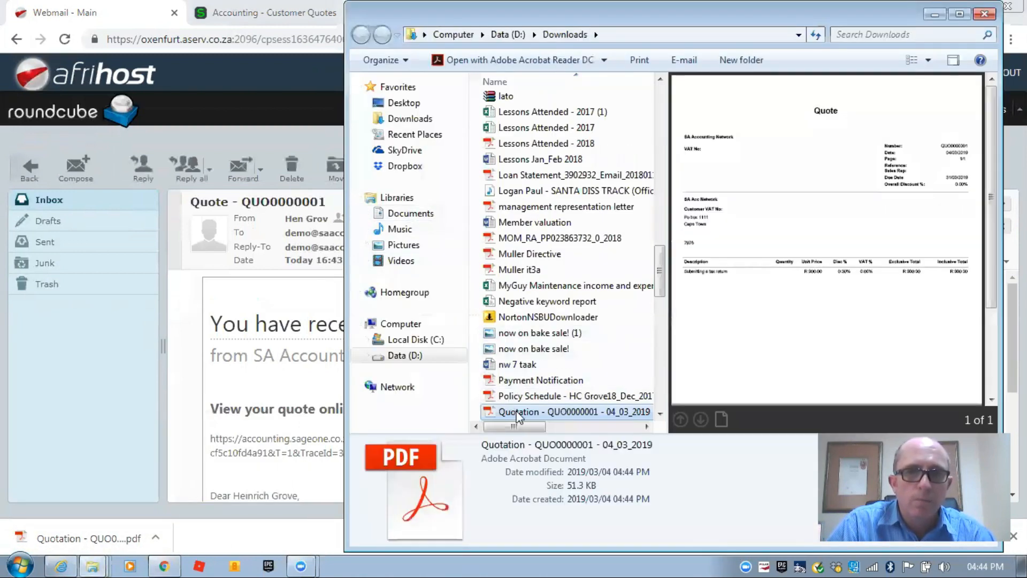
double_click(518, 412)
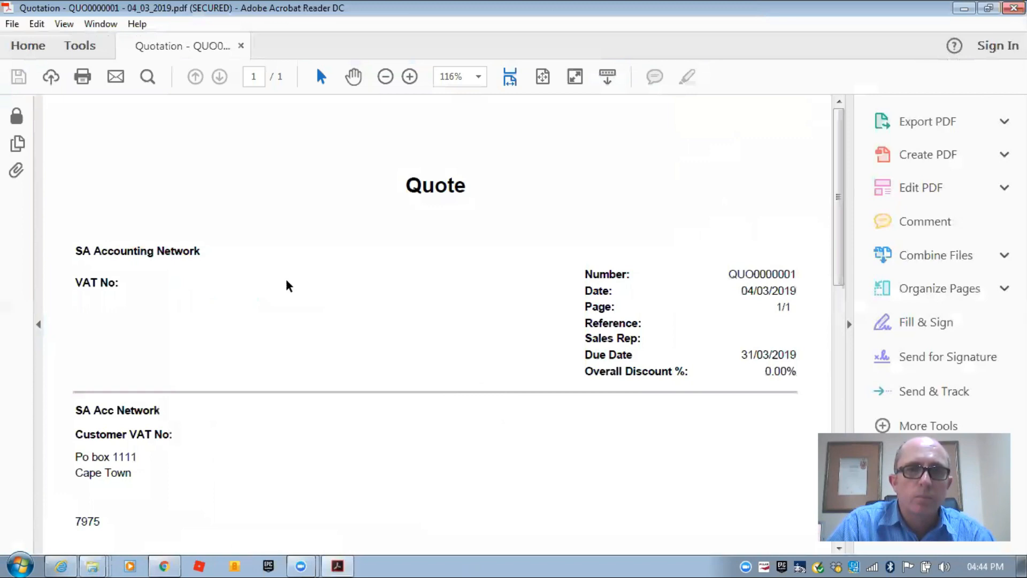
- Review the QUO0000001 PDF's 'Submitting a tax return' line at R 900.00, then return to webmail
scroll(264, 273, "down", 3)
scroll(264, 274, "down", 1)
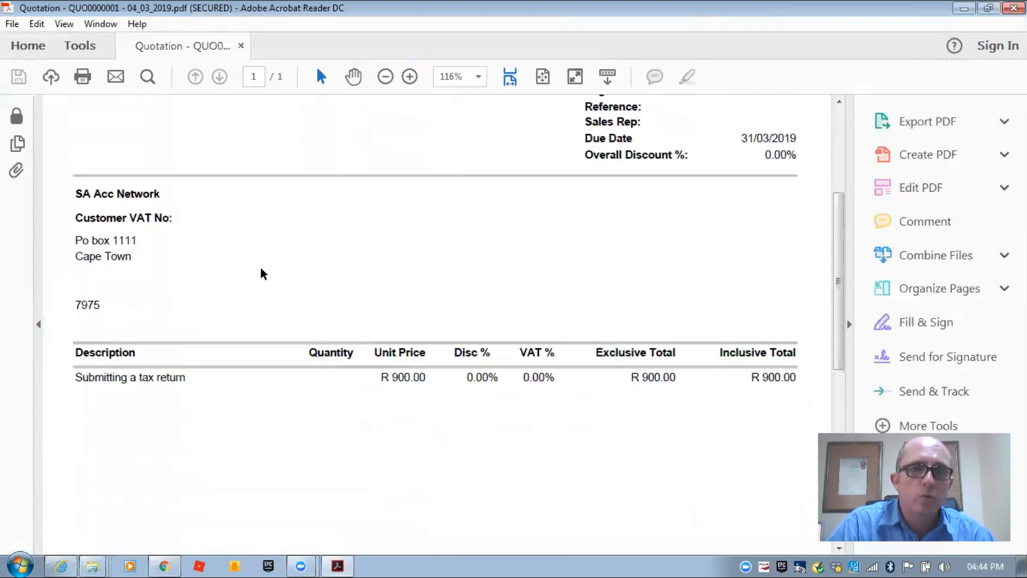
scroll(263, 274, "up", 4)
scroll(262, 276, "up", 1)
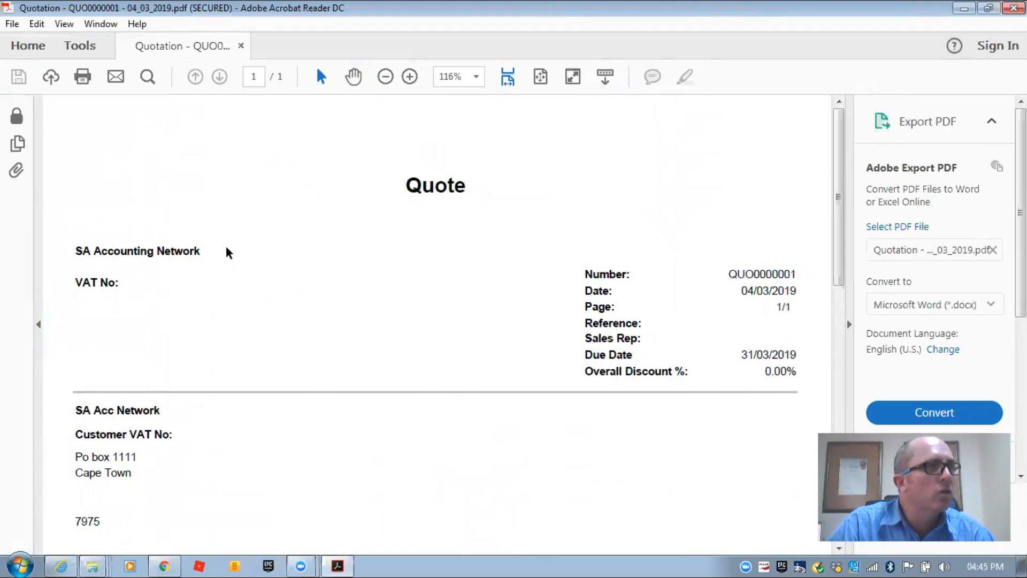
left_click(172, 560)
- Open the email's view-quote-online link in a new tab to show QUO0000001 in Customer Zone
scroll(331, 374, "down", 2)
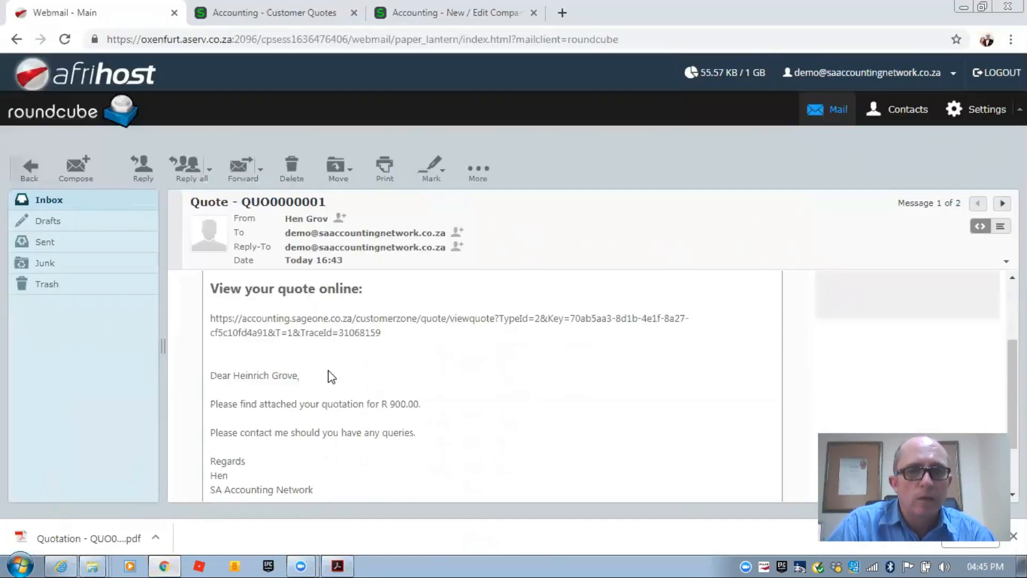
scroll(330, 376, "down", 1)
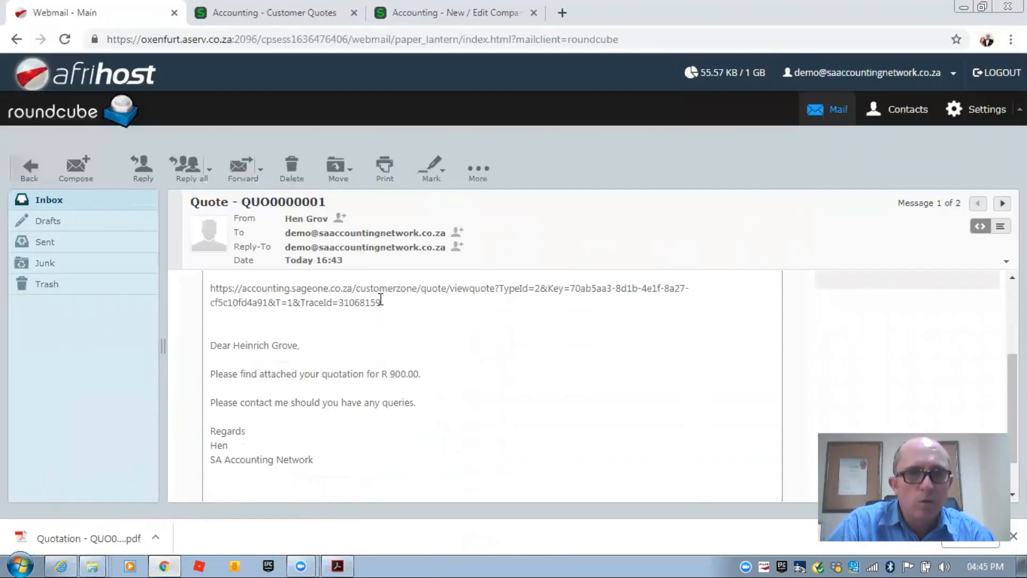
left_click_drag(379, 303, 213, 289)
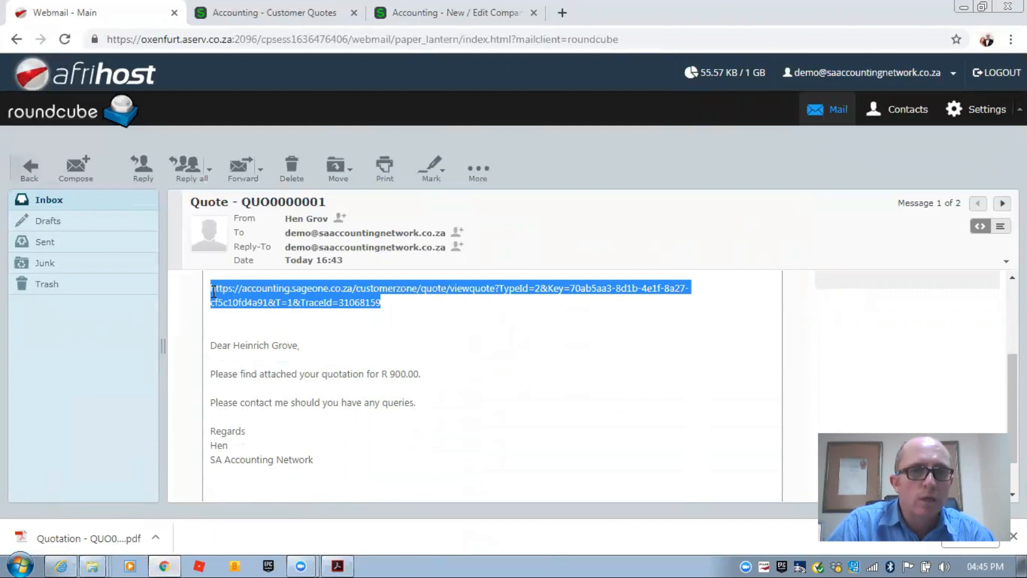
right_click(213, 292)
left_click(256, 322)
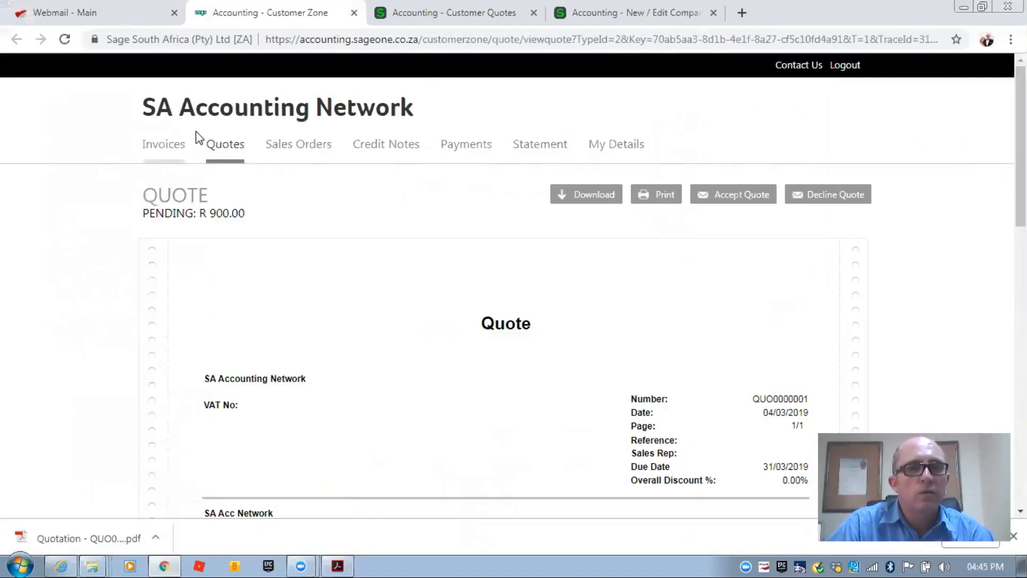
- Browse the Customer Zone Quotes, Invoices and Credit Notes pages, then return to Customer Quotes
left_click(221, 146)
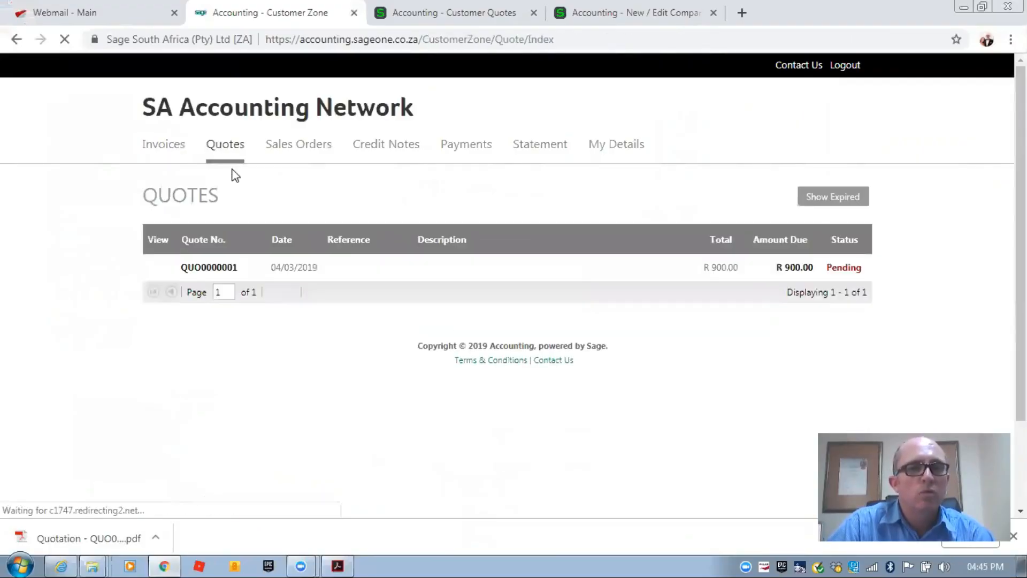
left_click(162, 149)
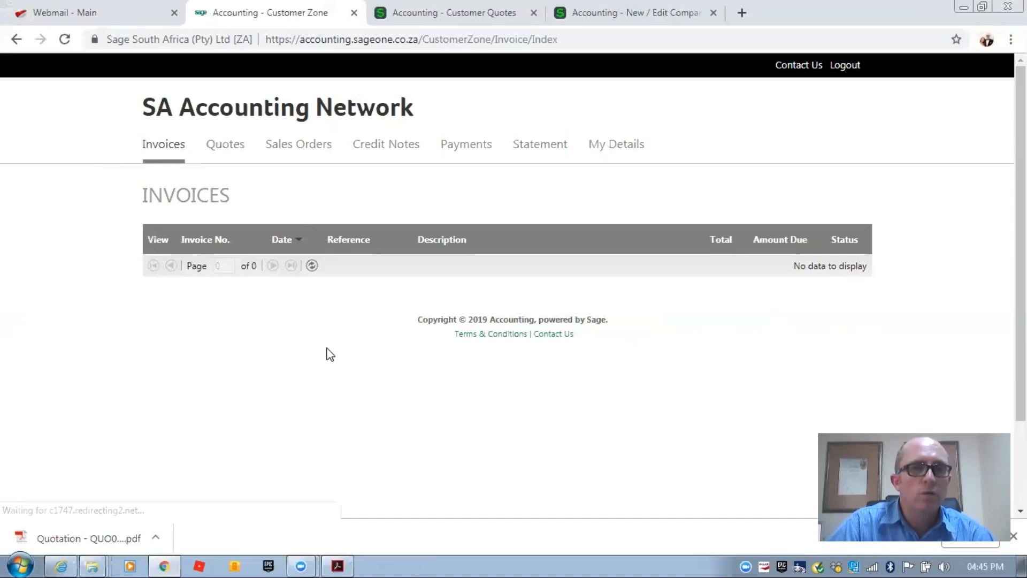
left_click(384, 148)
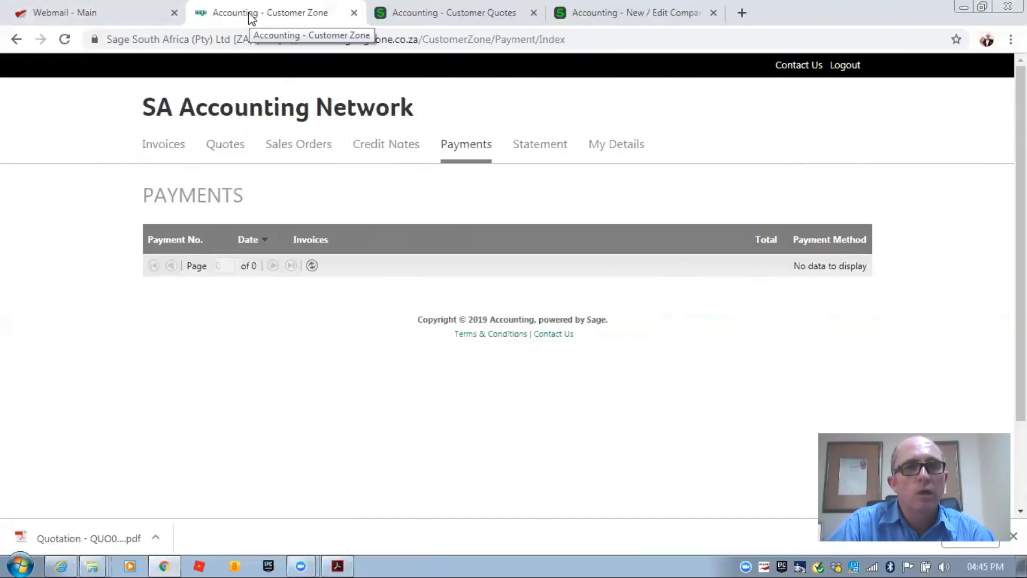
left_click(394, 21)
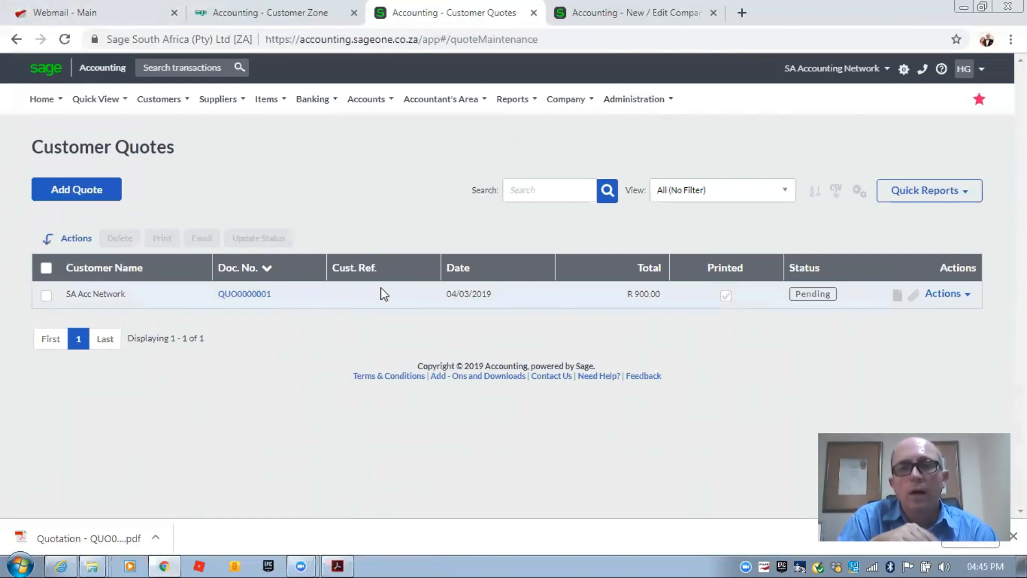
- Create tax invoice INV0000406 from quote QUO0000001 via the row's Actions menu
left_click(969, 300)
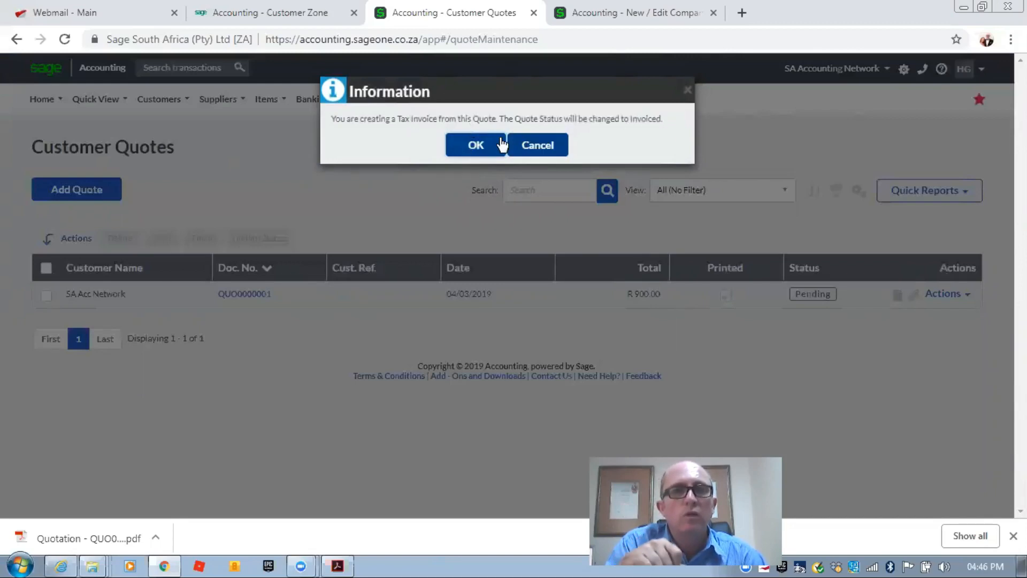
left_click(473, 145)
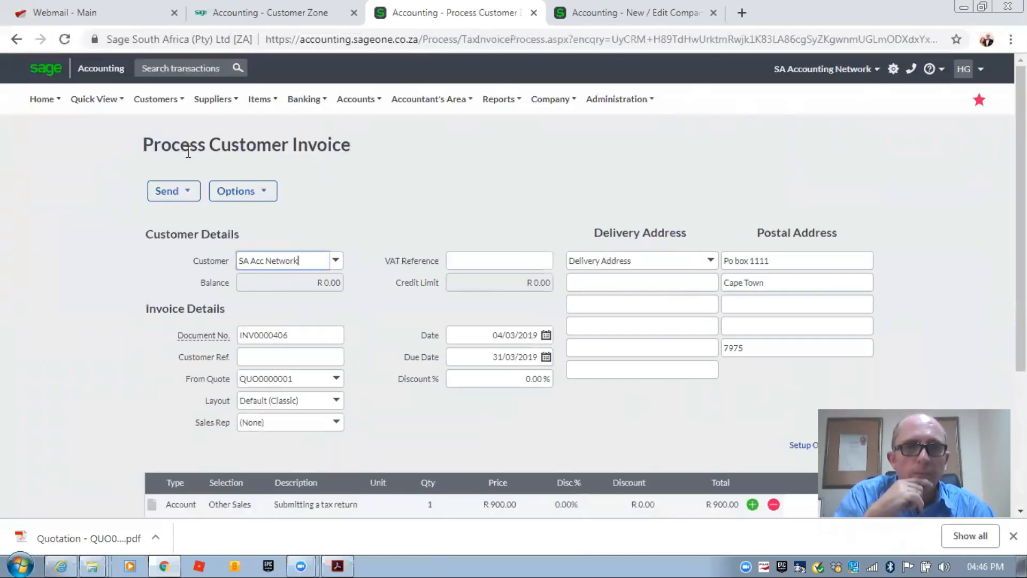
- Open the Email Invoice form for INV0000406 with its R 900.00 invoice PDF attached
left_click_drag(160, 144, 334, 150)
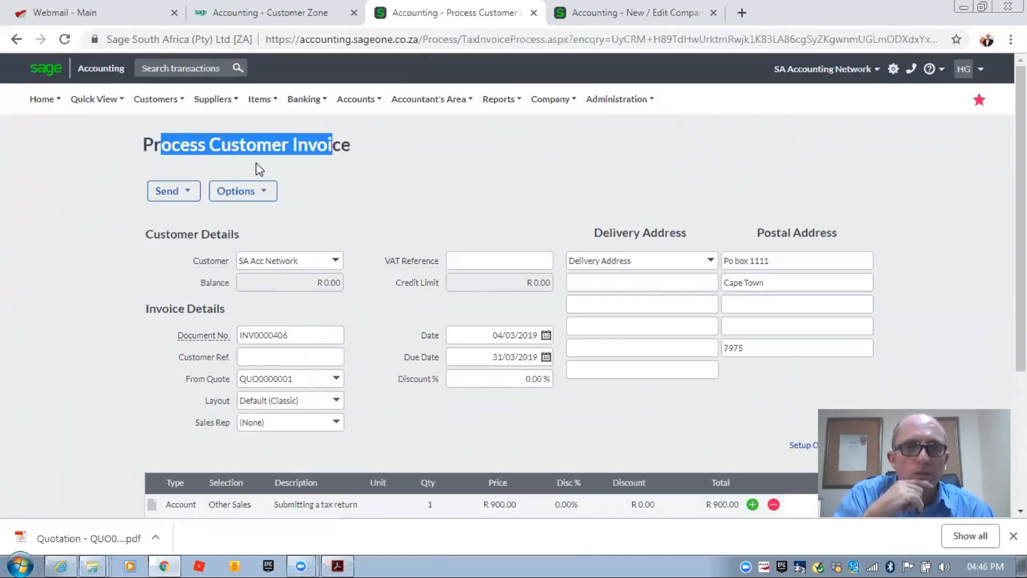
scroll(80, 225, "down", 4)
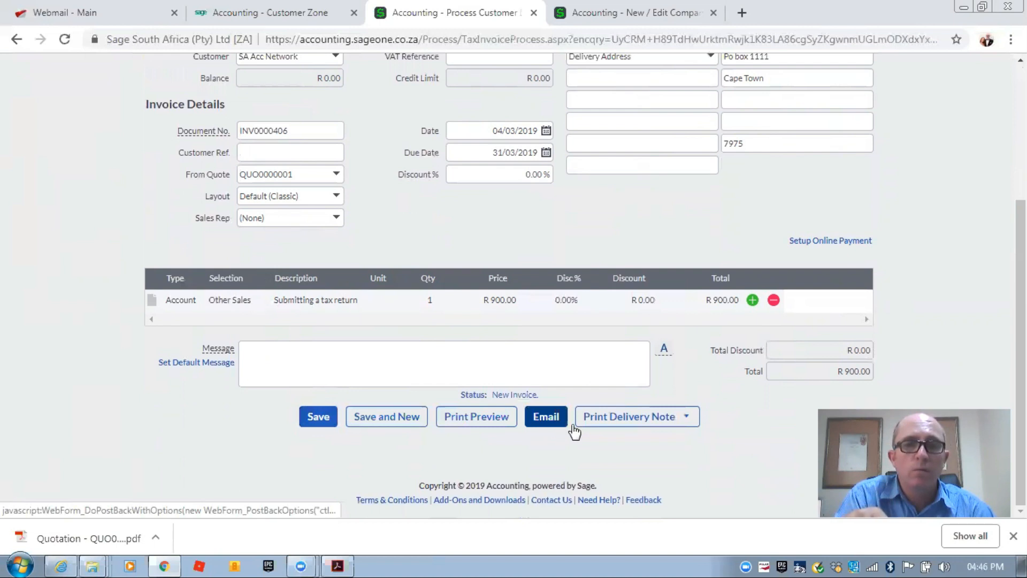
mouse_move(615, 425)
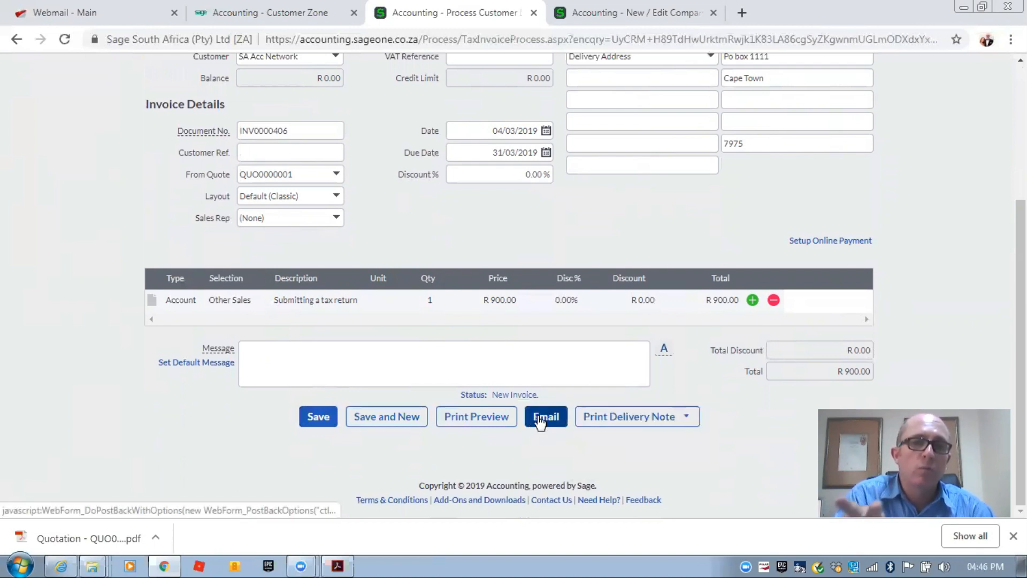
left_click(539, 418)
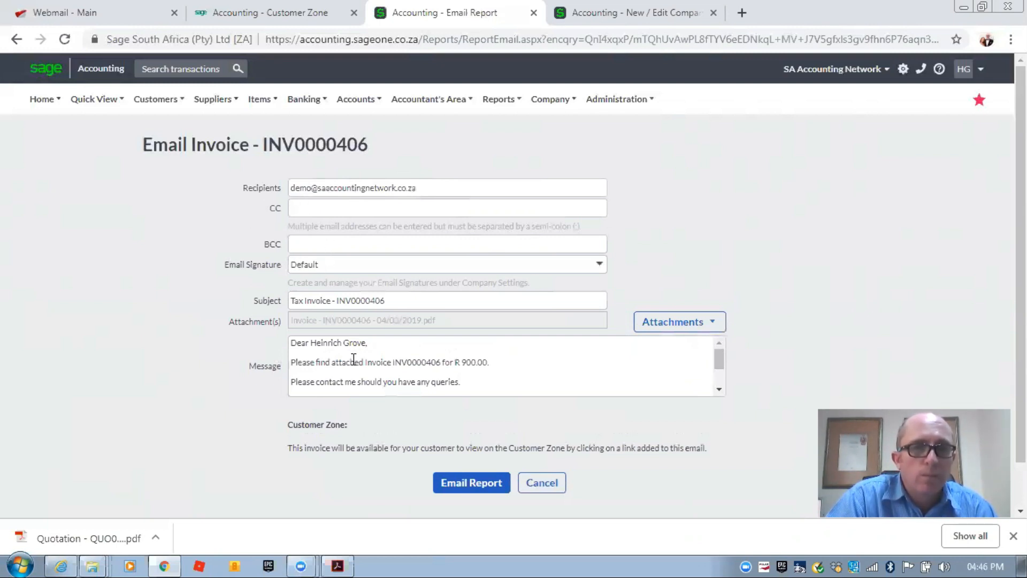
- Check the default message and send invoice INV0000406 to SA Acc Network by email
scroll(353, 359, "down", 2)
scroll(351, 358, "up", 2)
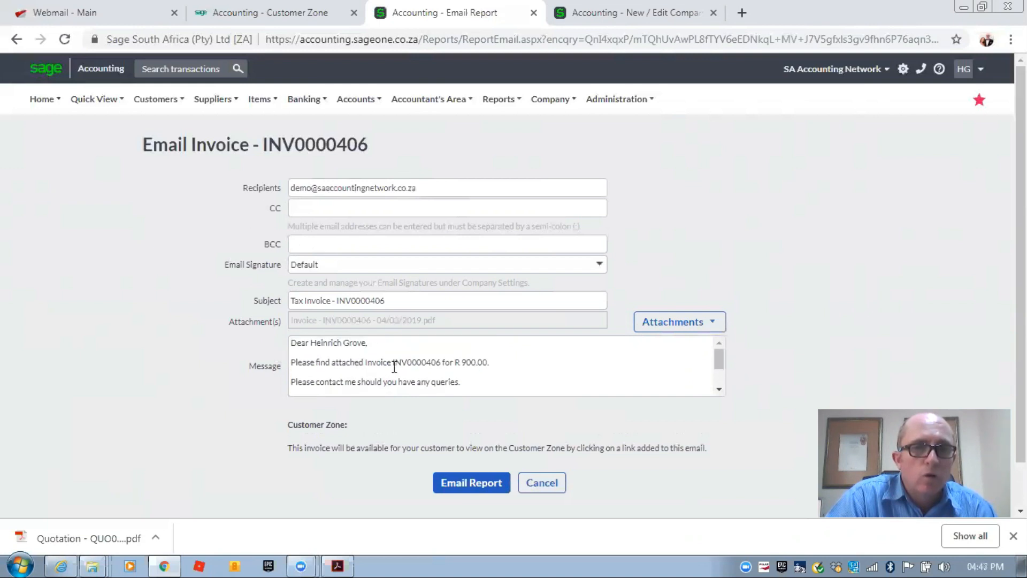
key("ctrl+a")
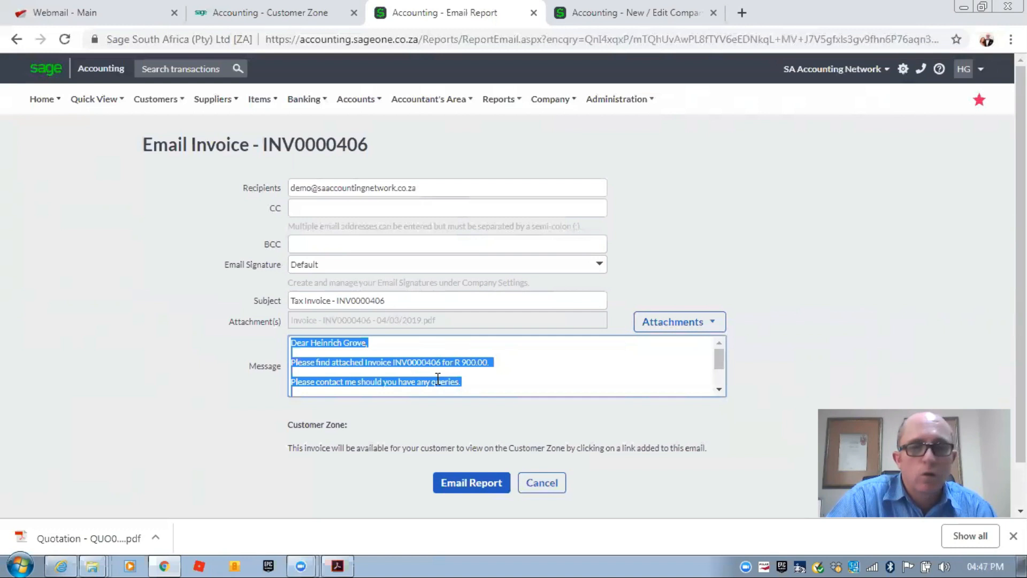
left_click(438, 378)
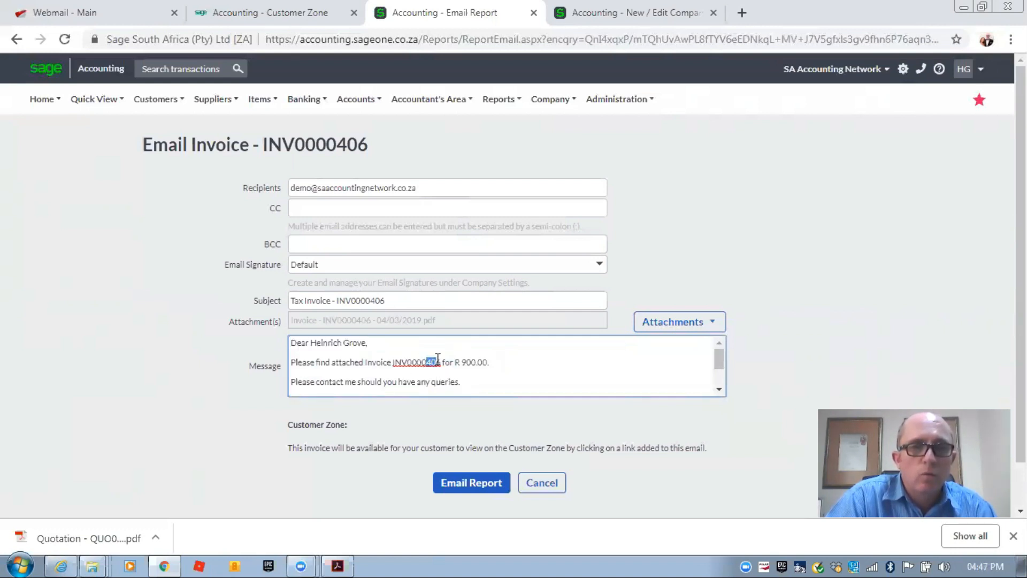
scroll(374, 357, "down", 2)
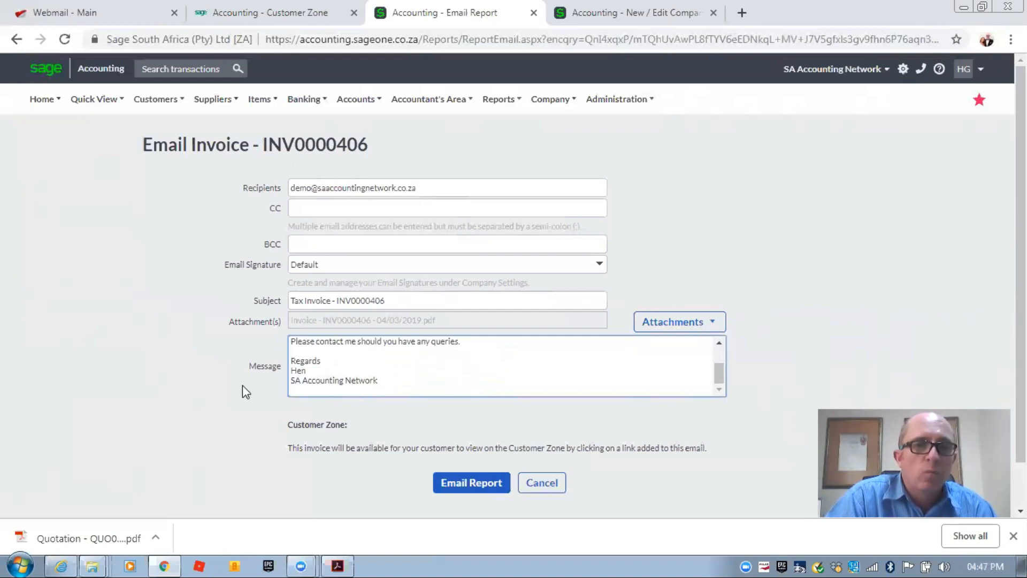
left_click(456, 485)
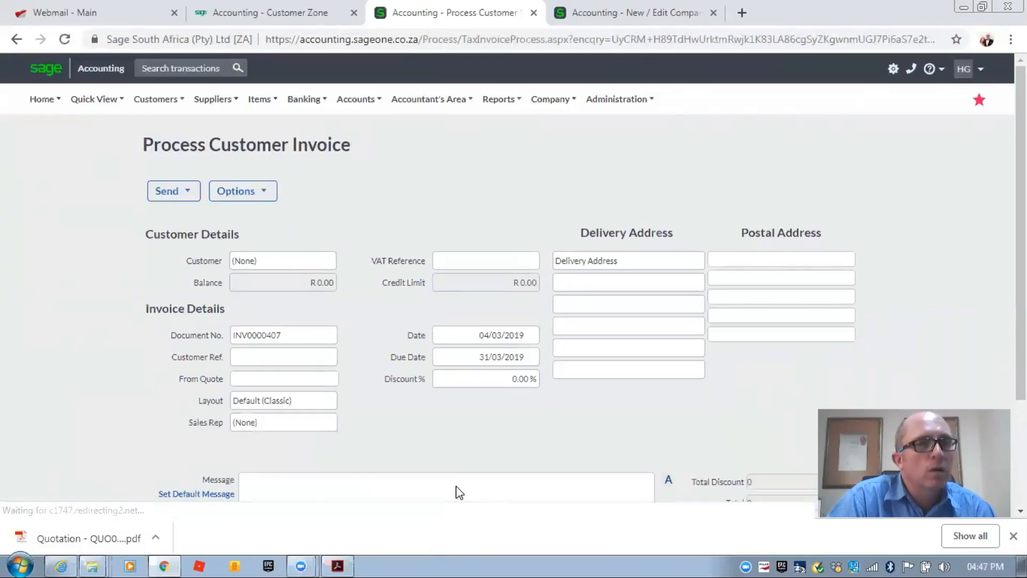
- Open Customers > Transactions > Customer Invoices to see INV0000406 unpaid at R 900.00
mouse_move(162, 110)
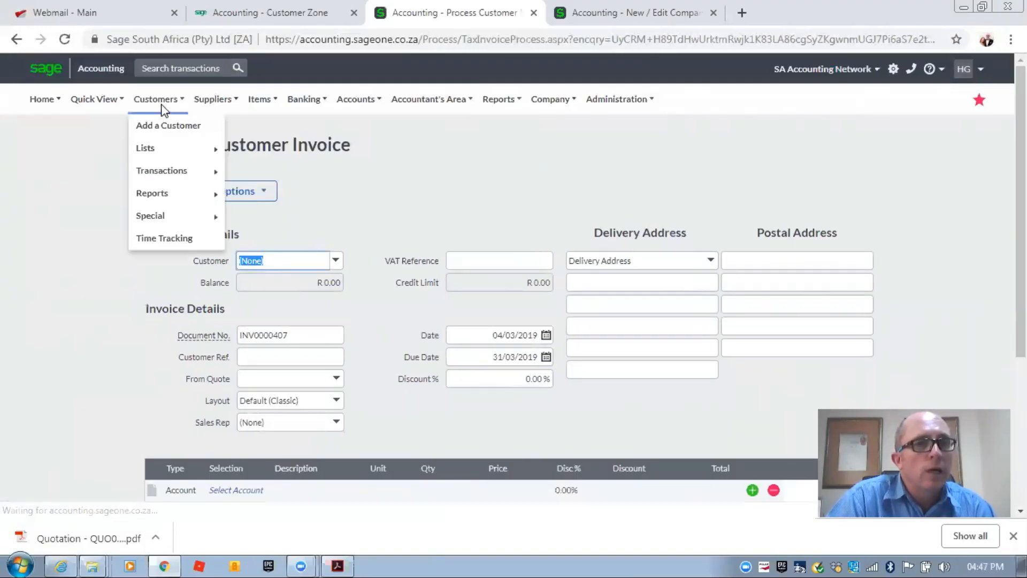
mouse_move(187, 155)
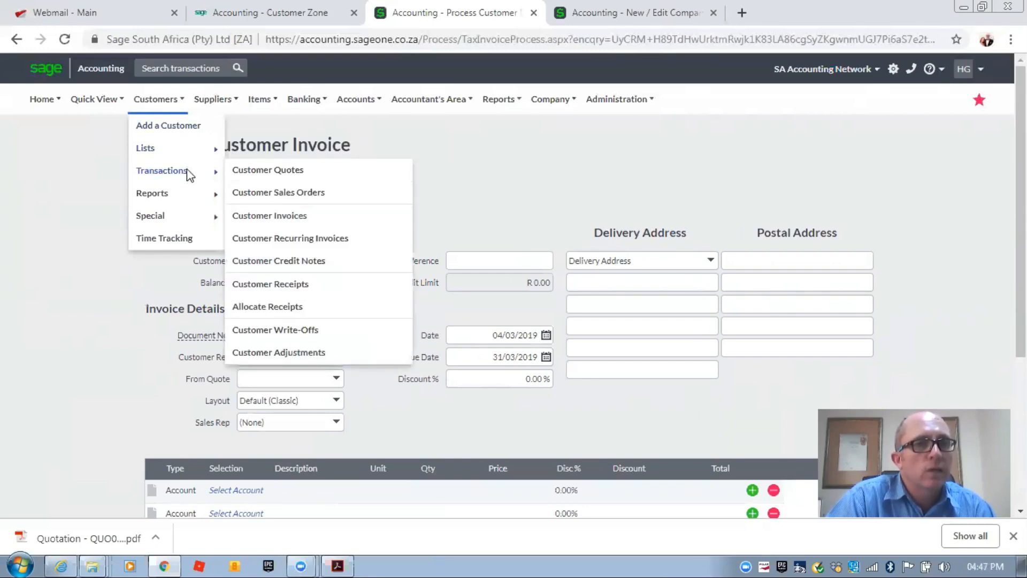
left_click(269, 217)
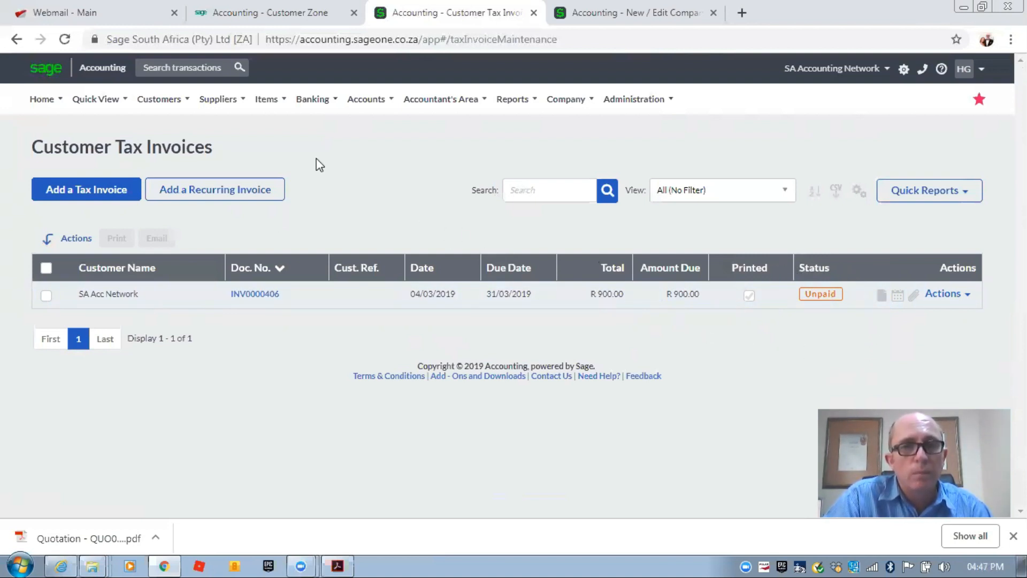
left_click(169, 99)
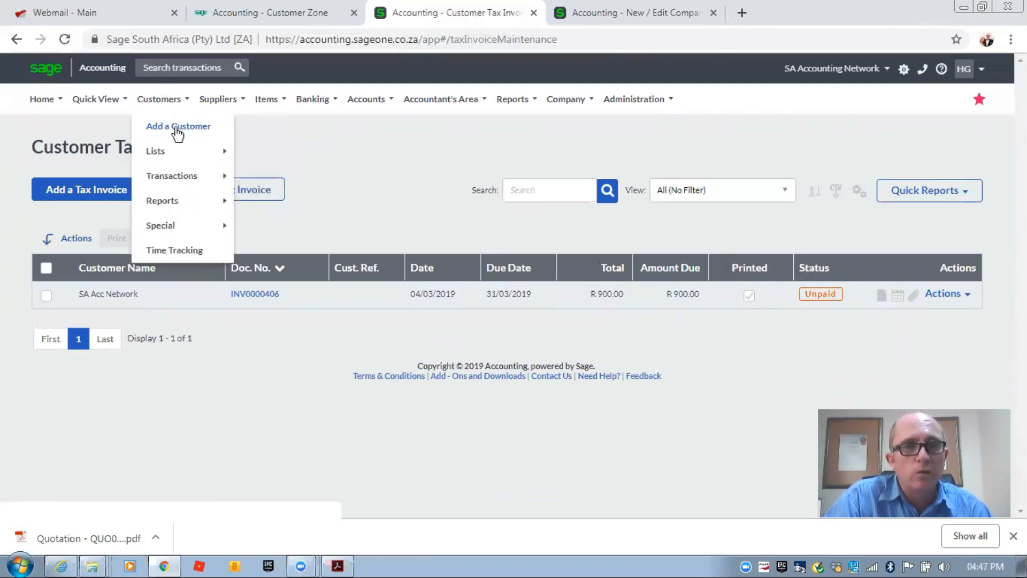
mouse_move(193, 178)
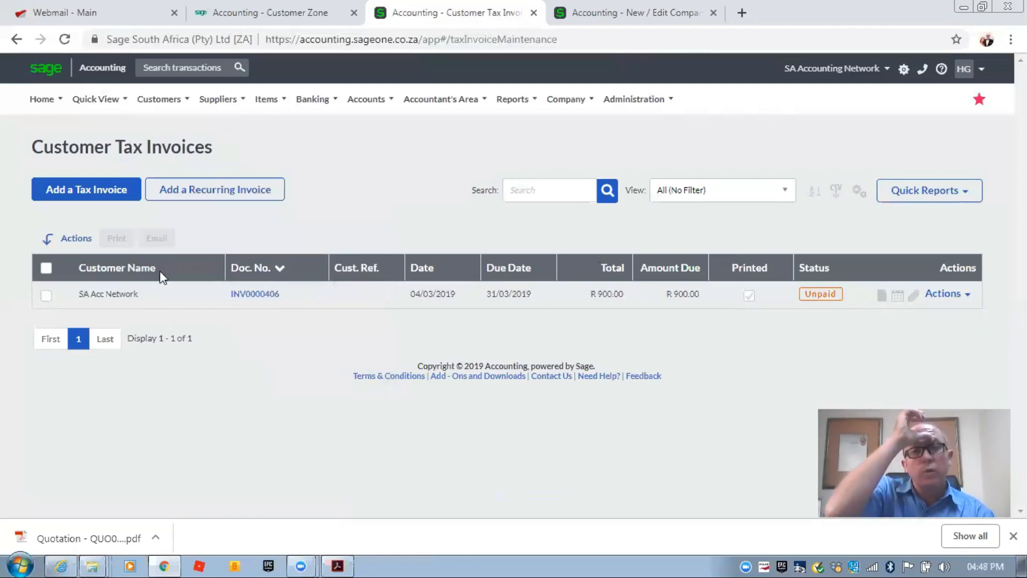
mouse_move(162, 100)
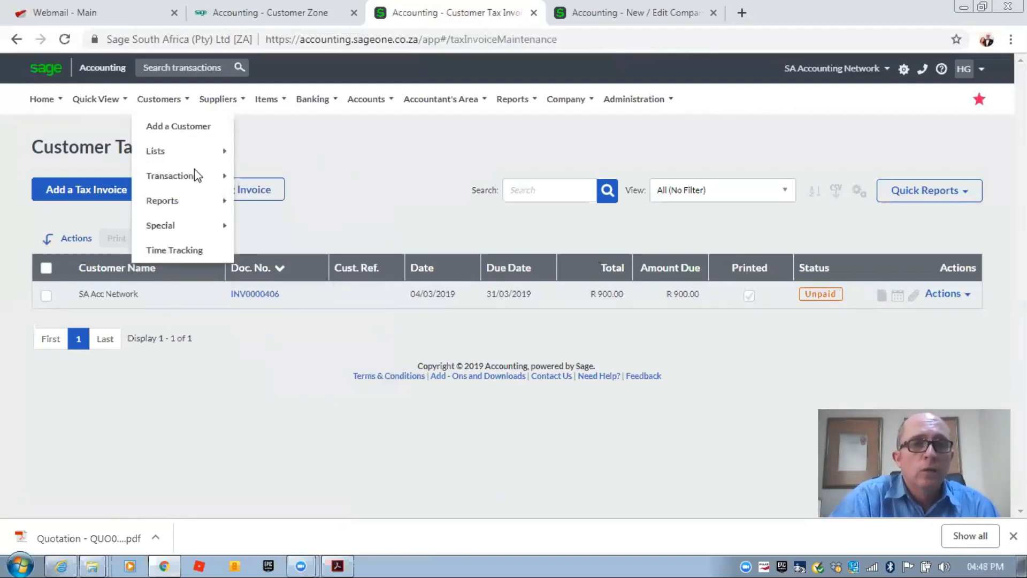
mouse_move(196, 176)
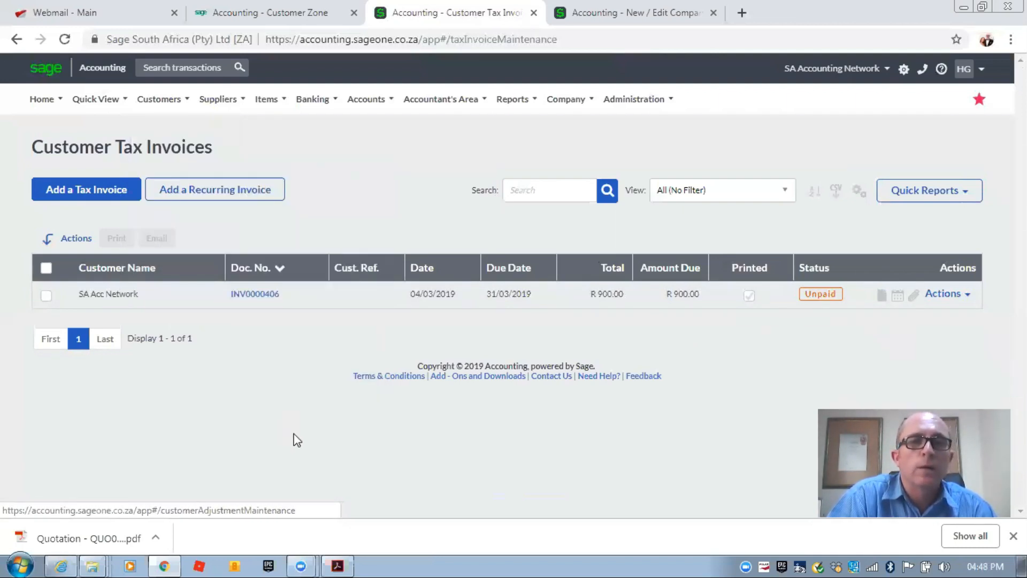
- Start a new tax invoice and begin adding a new customer from its customer list
left_click(92, 196)
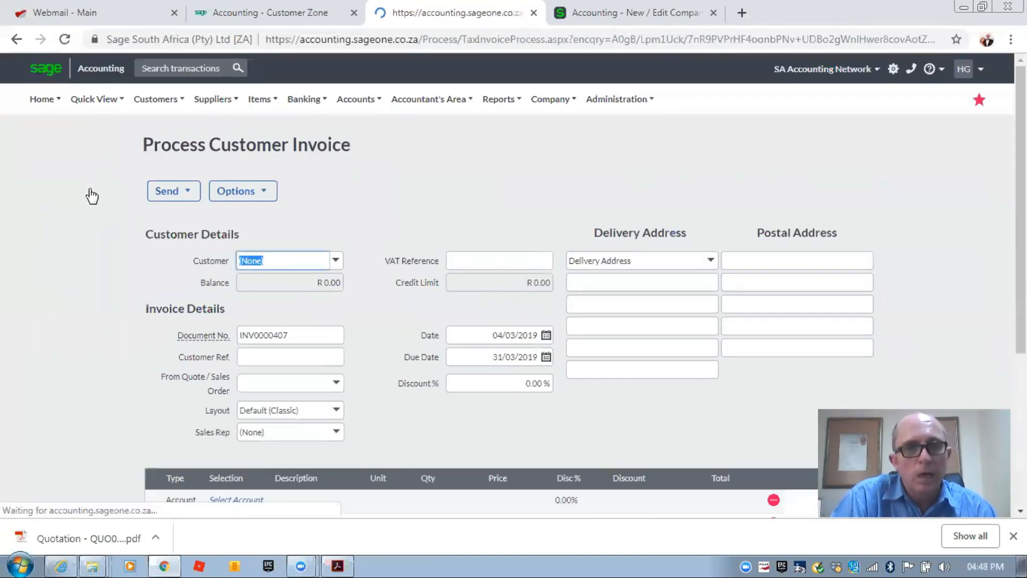
left_click(335, 263)
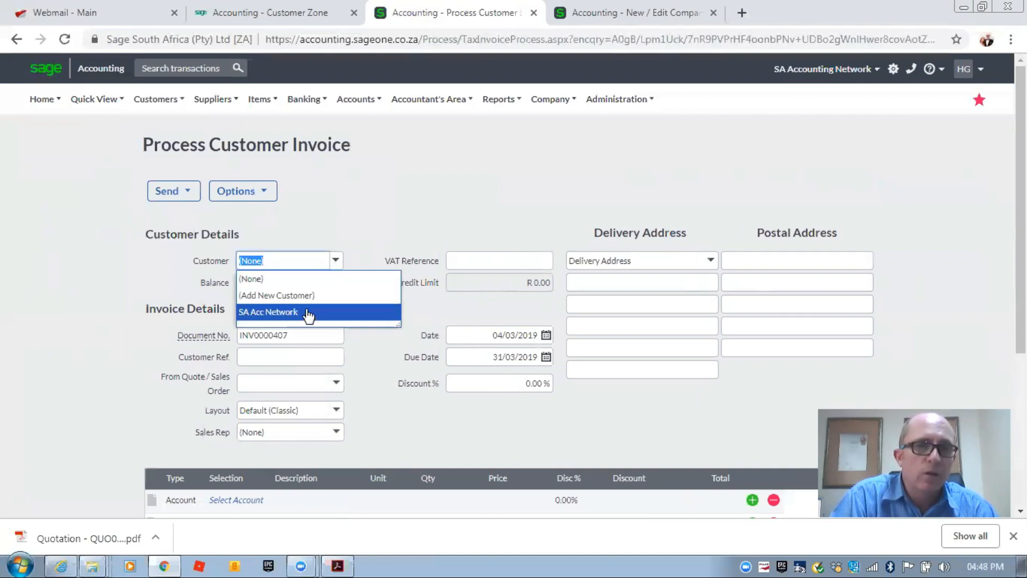
left_click(288, 297)
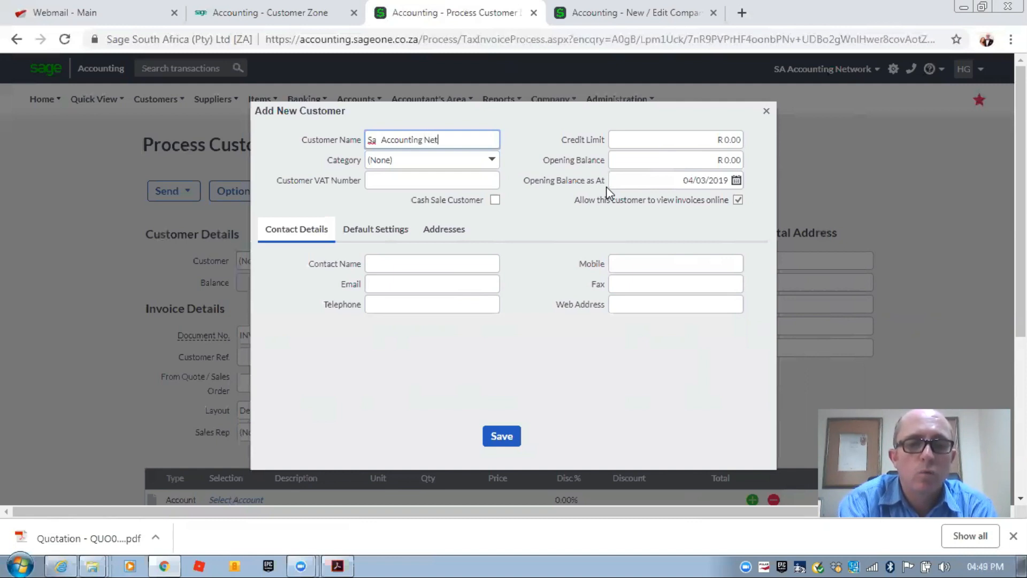
- Save customer Sa Accounting Network 2 with an e-mail address and online invoice viewing allowed
type("2")
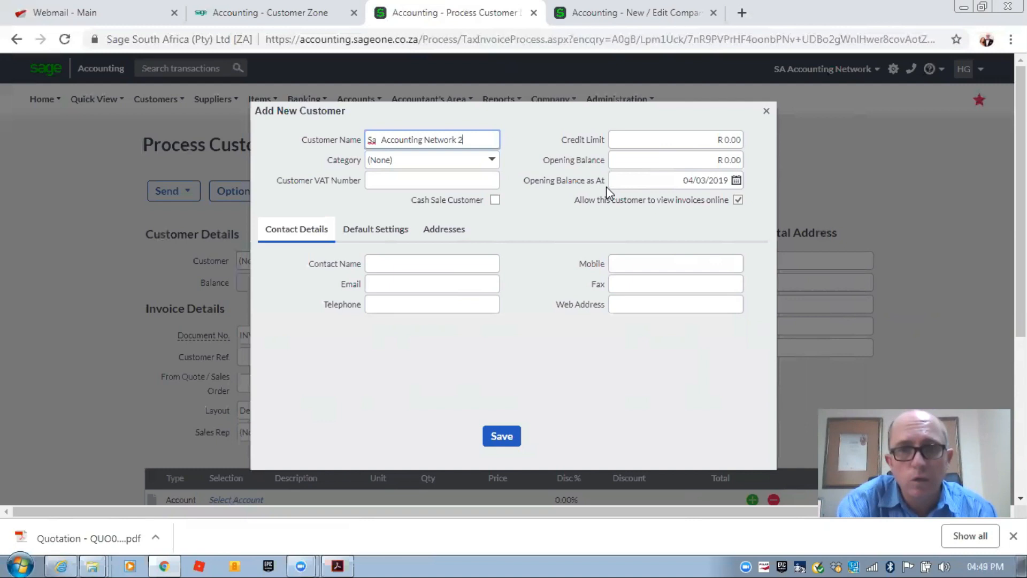
left_click_drag(588, 200, 663, 204)
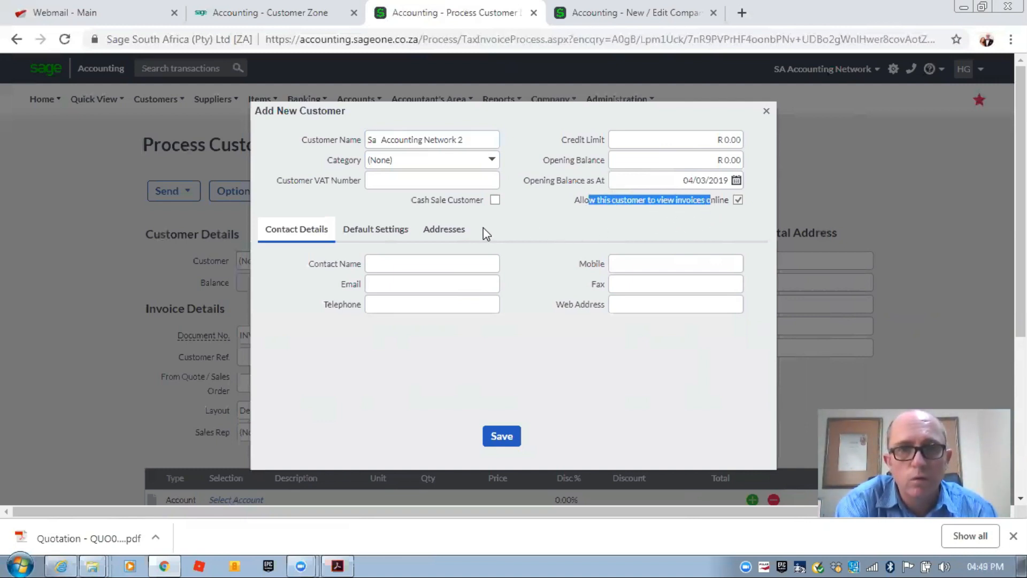
left_click(408, 283)
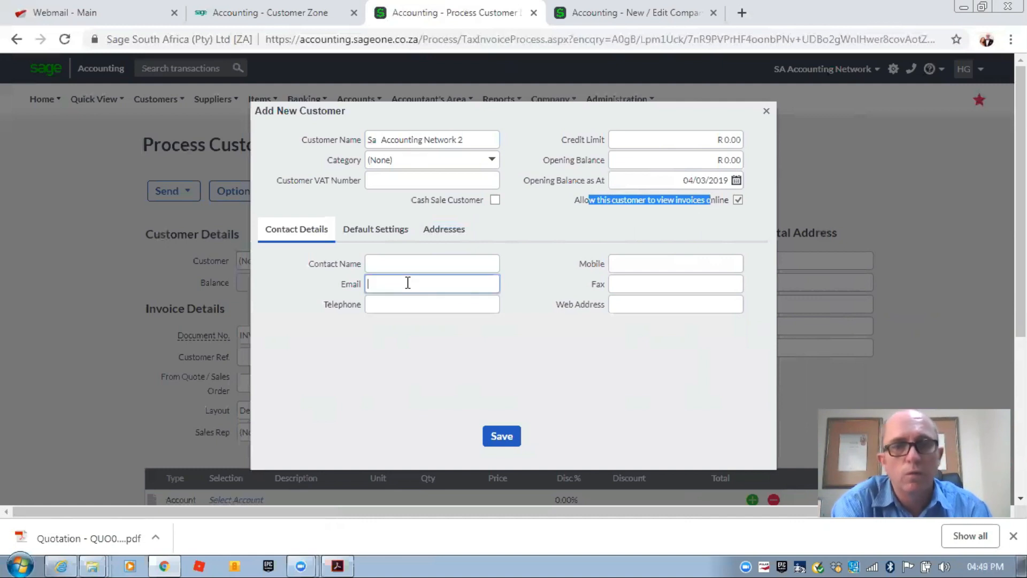
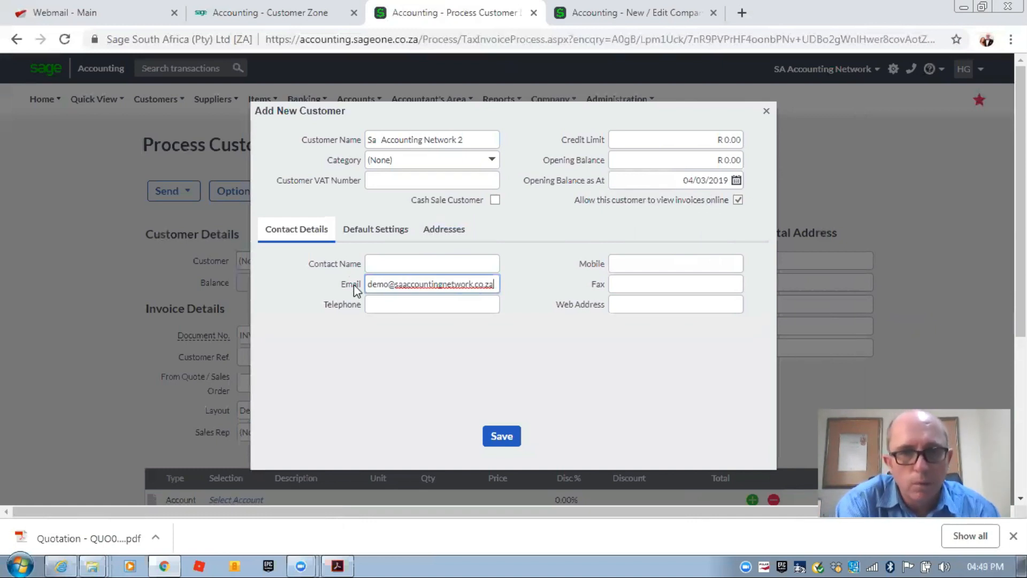
left_click(503, 439)
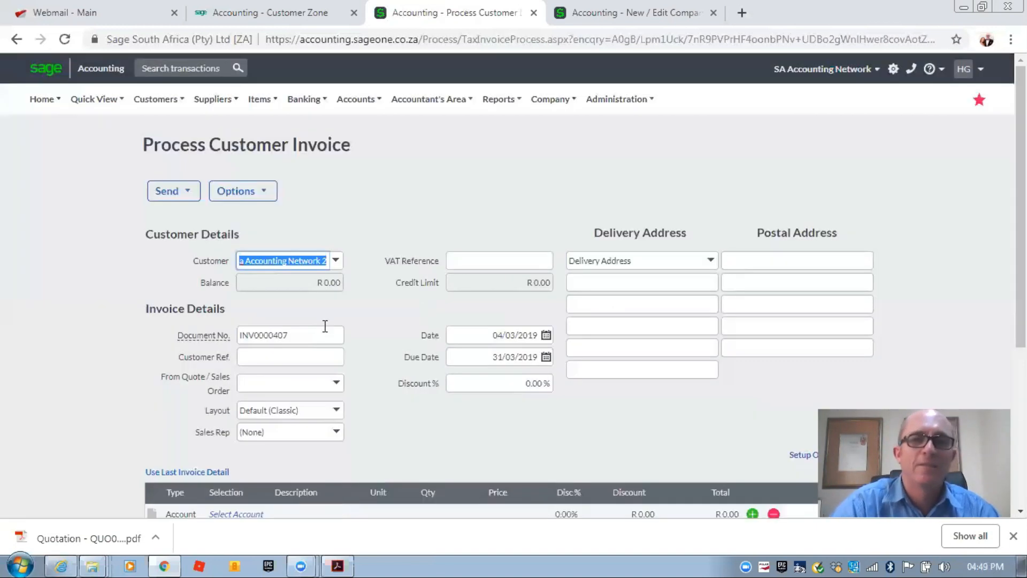
- Add an Other Sales line 'Company registration' at R 1,000.00 and save invoice INV0000407
scroll(120, 273, "down", 4)
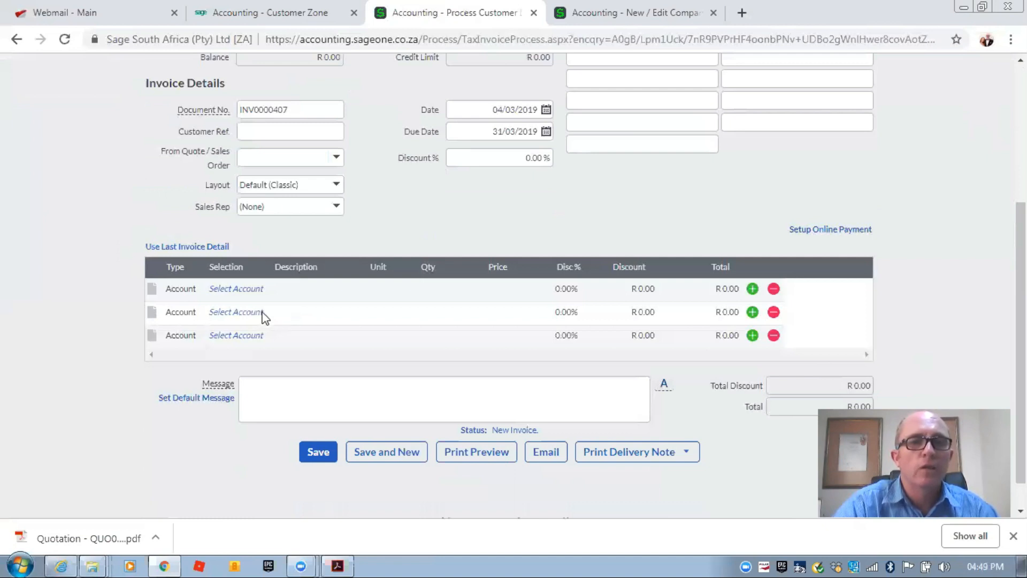
left_click(259, 292)
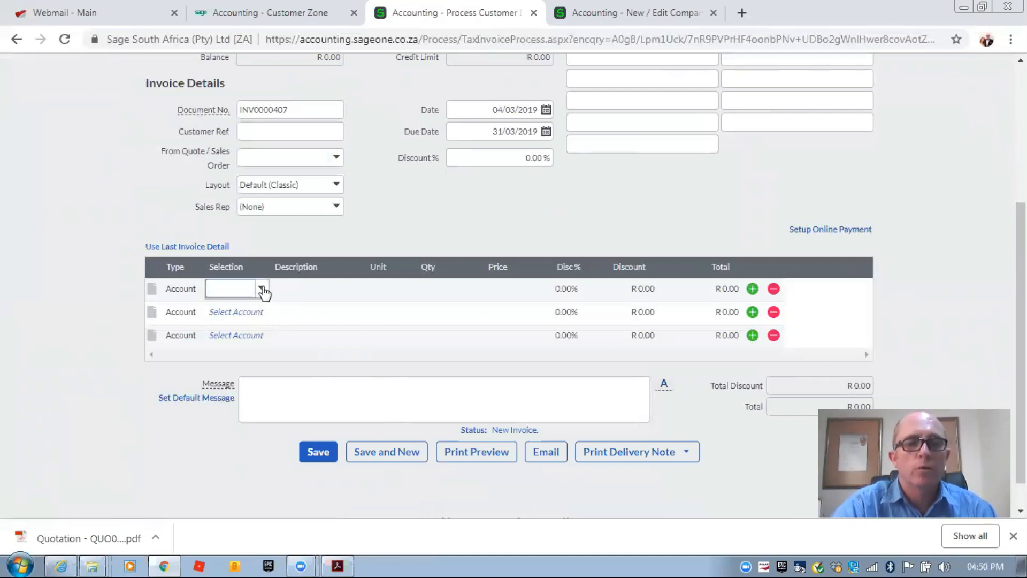
type("ot")
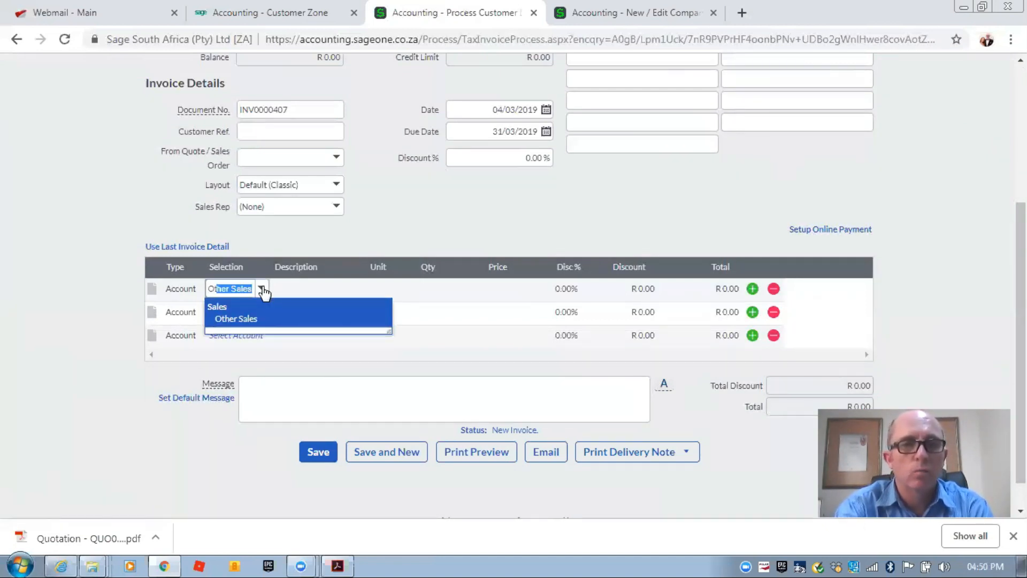
key("Tab")
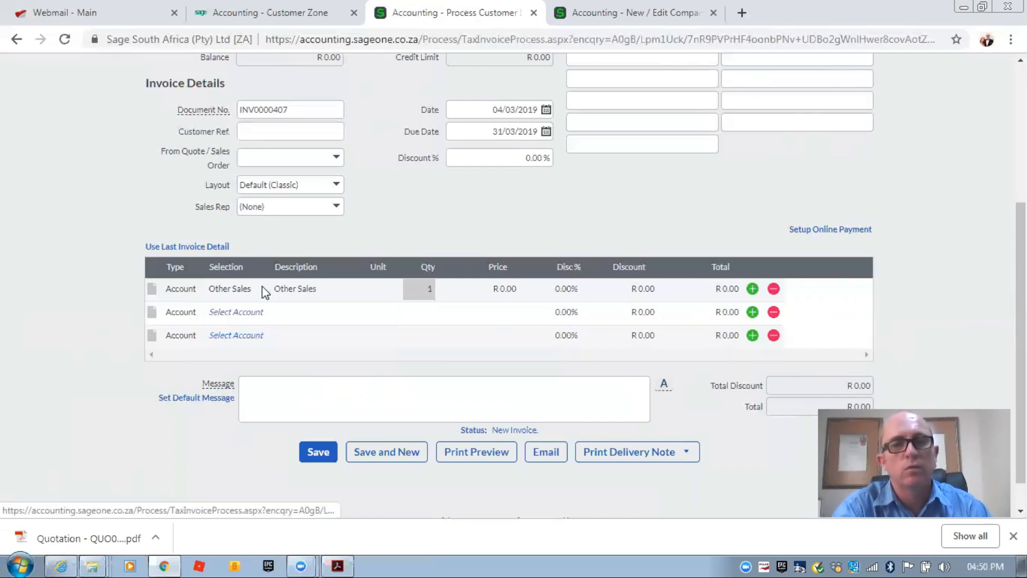
left_click(284, 289)
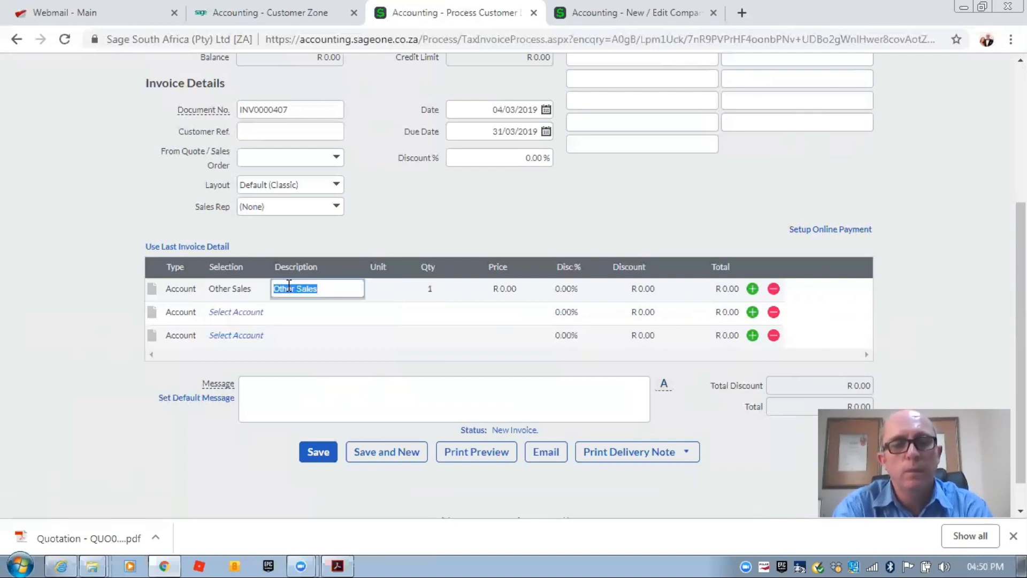
type("Company registration")
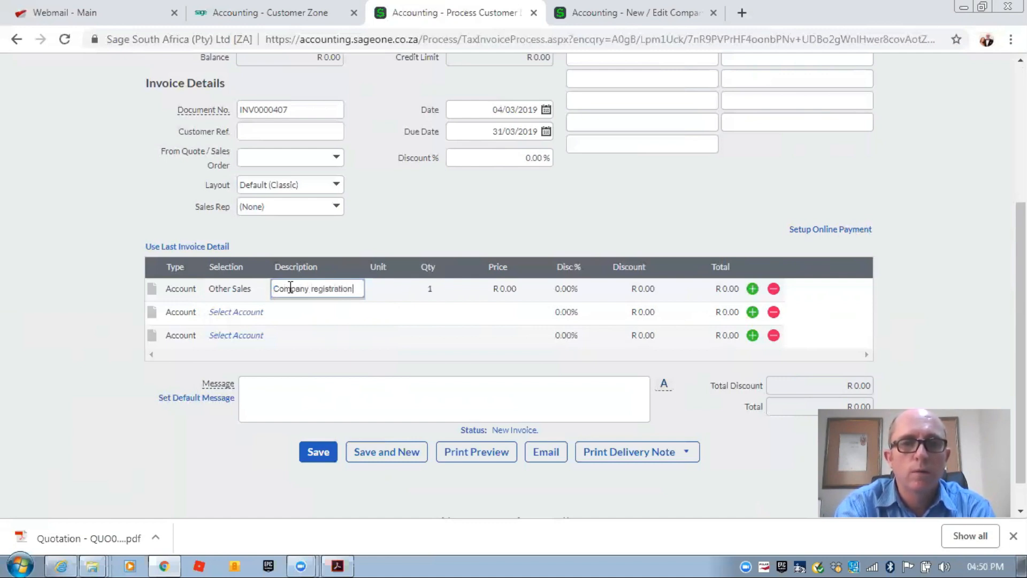
key("Tab")
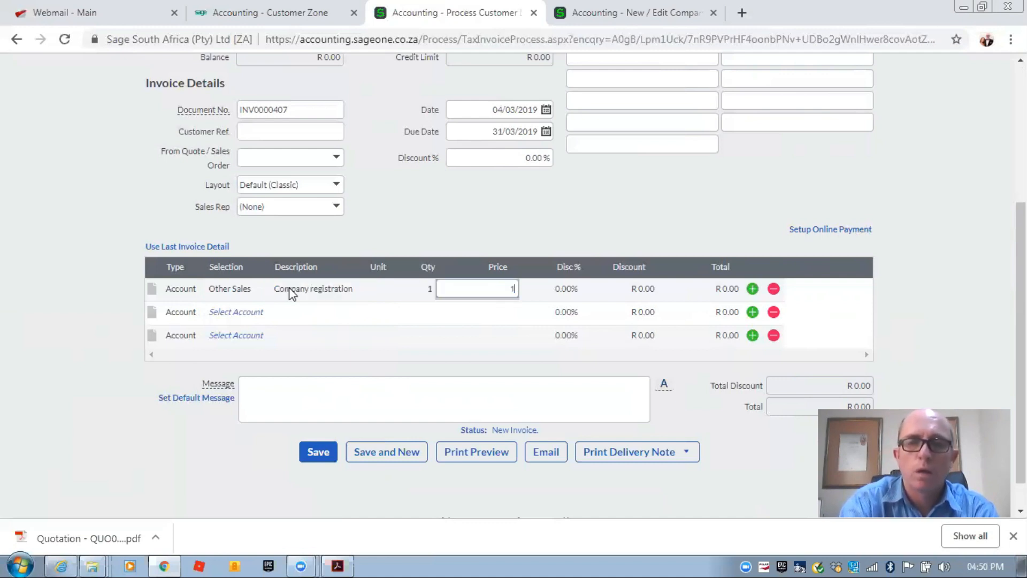
type("1000")
key("Tab")
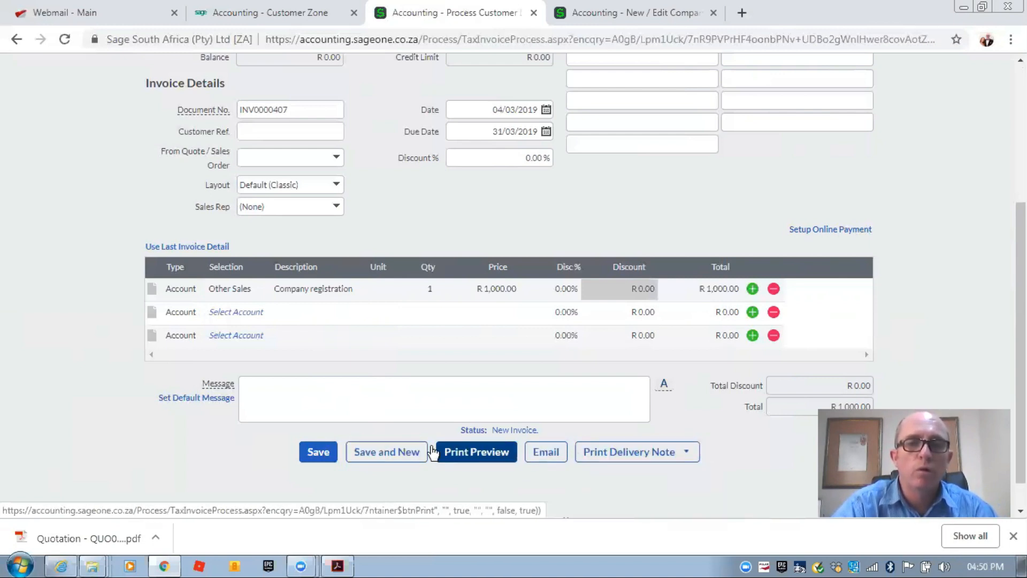
left_click(319, 451)
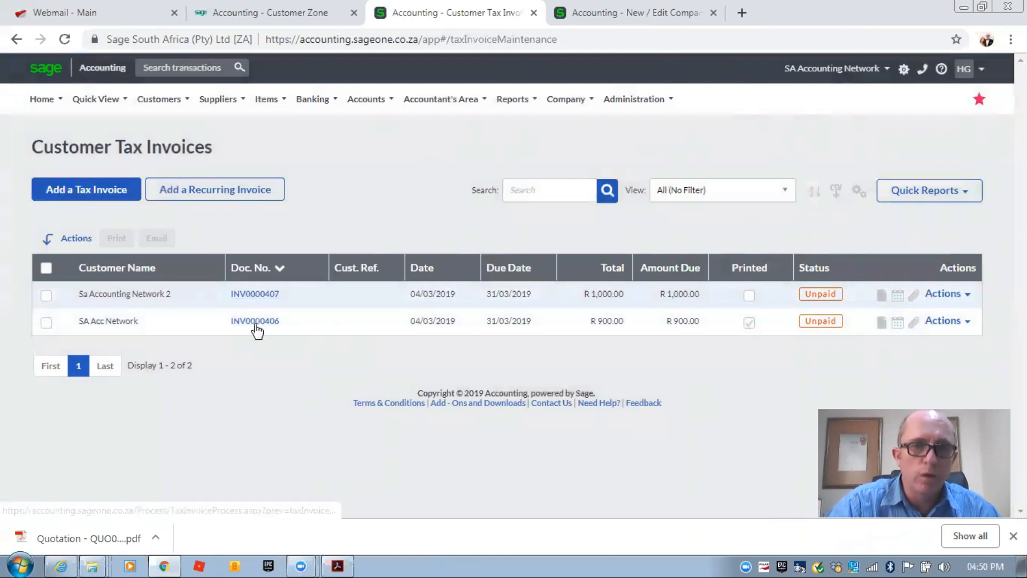
- Compare the SA Acc Network and Sa Accounting Network 2 rows on the invoices list
left_click_drag(102, 321, 125, 320)
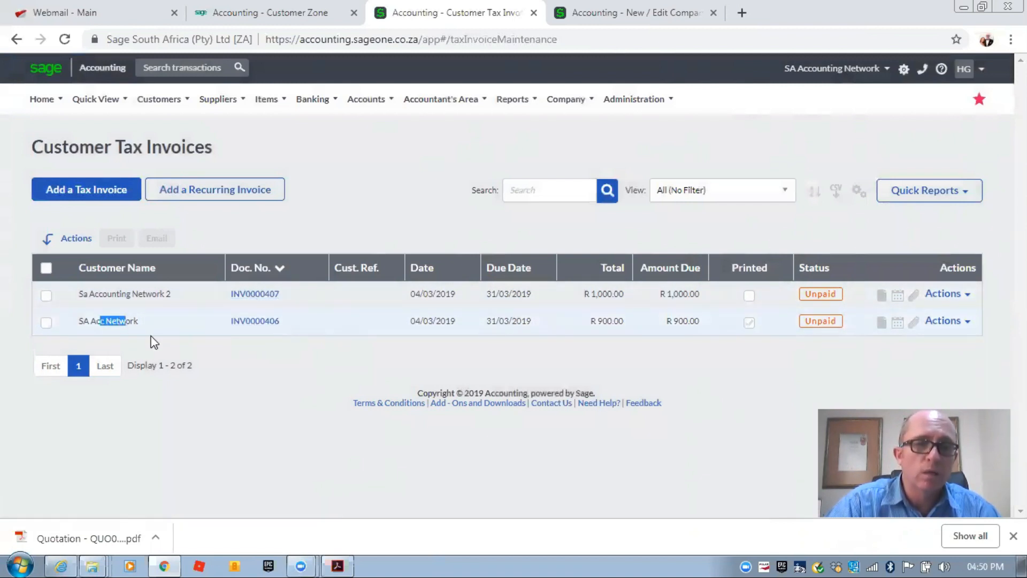
left_click_drag(100, 294, 157, 293)
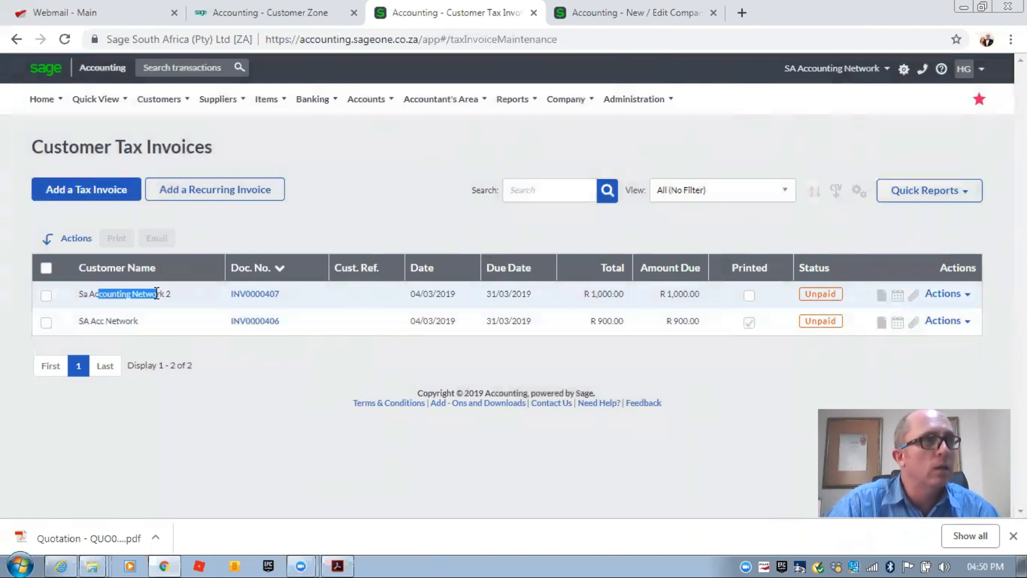
mouse_move(156, 104)
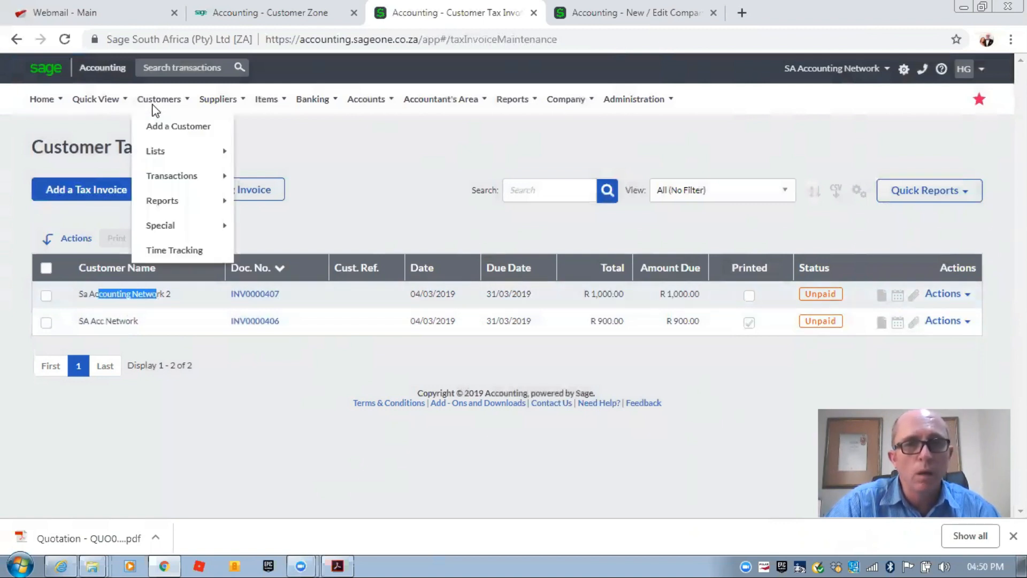
mouse_move(173, 180)
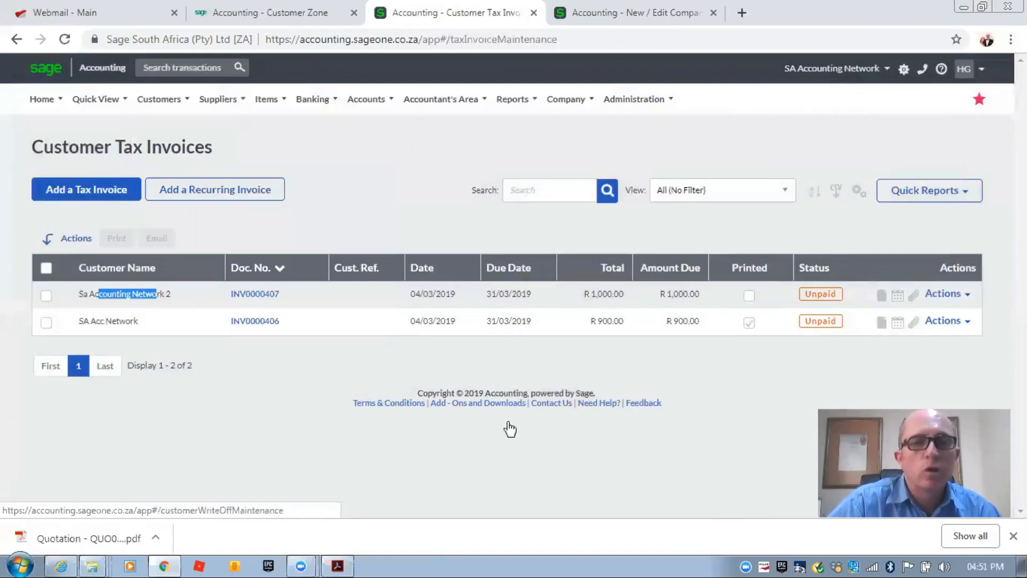
left_click(281, 363)
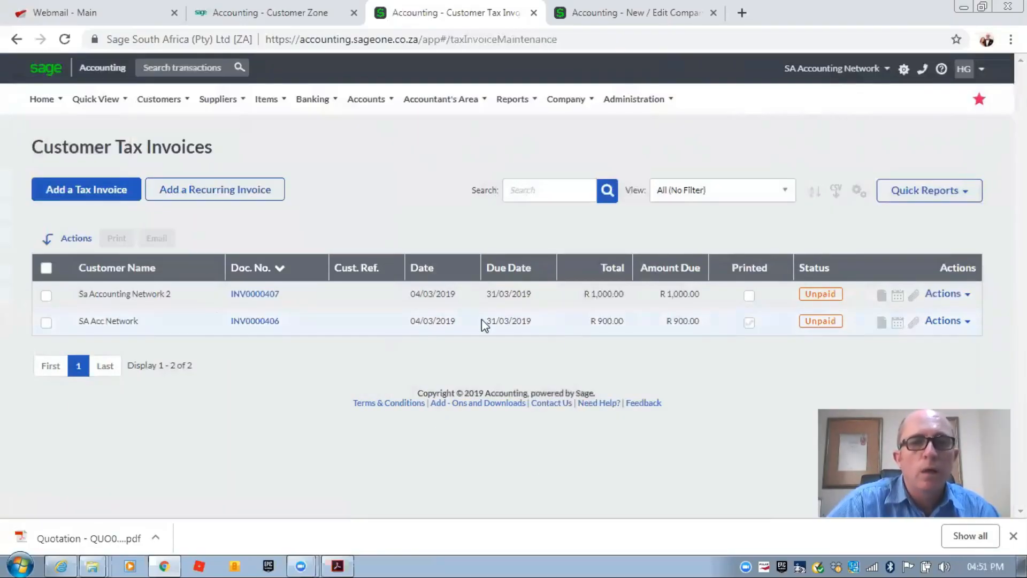
- Open INV0000406 and create recurring invoice RINV0000001 from its Options menu
left_click(963, 322)
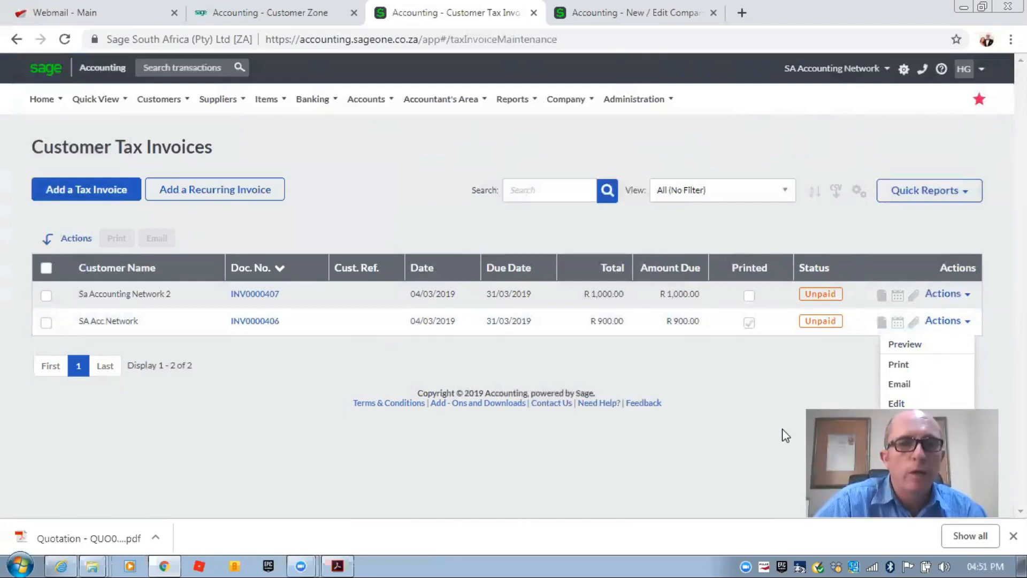
left_click(259, 323)
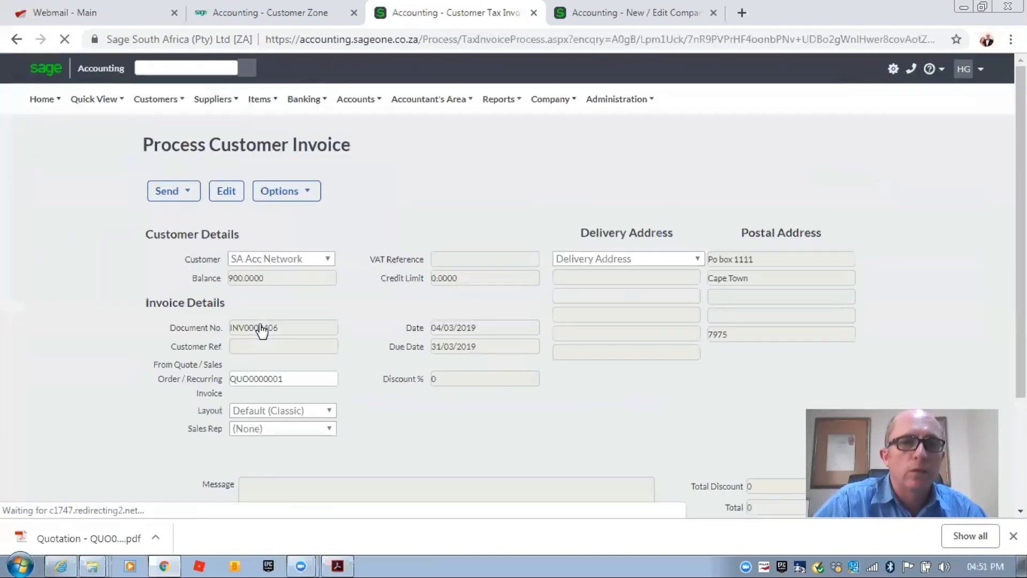
left_click(304, 194)
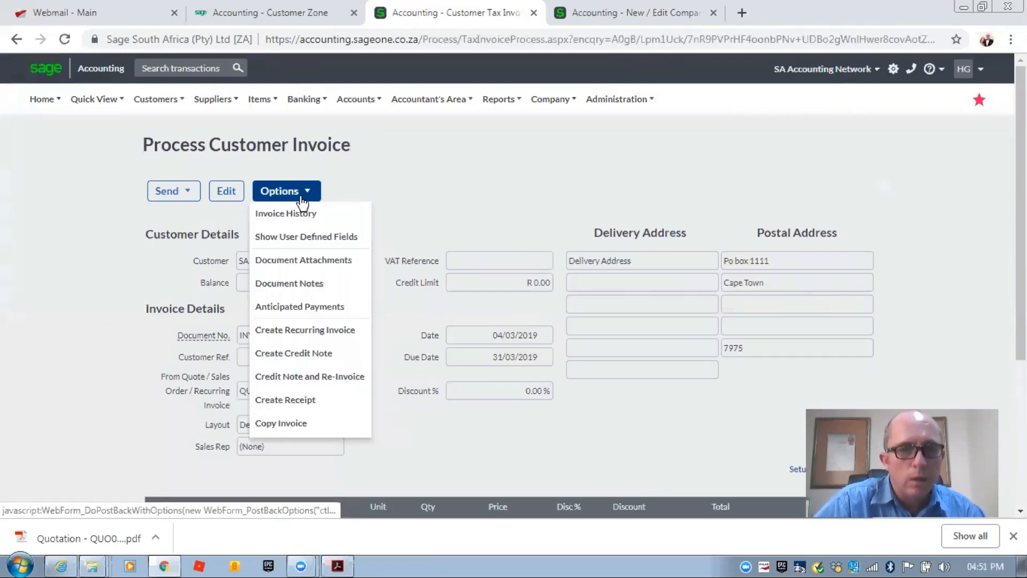
left_click(289, 332)
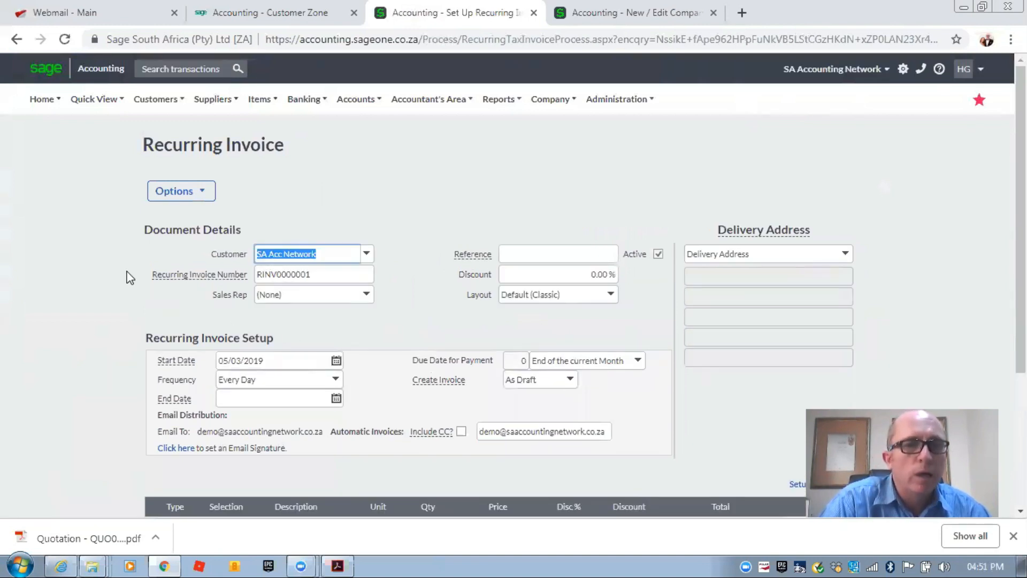
- Set RINV0000001's frequency to Every Month and save it
scroll(131, 278, "down", 1)
mouse_move(170, 292)
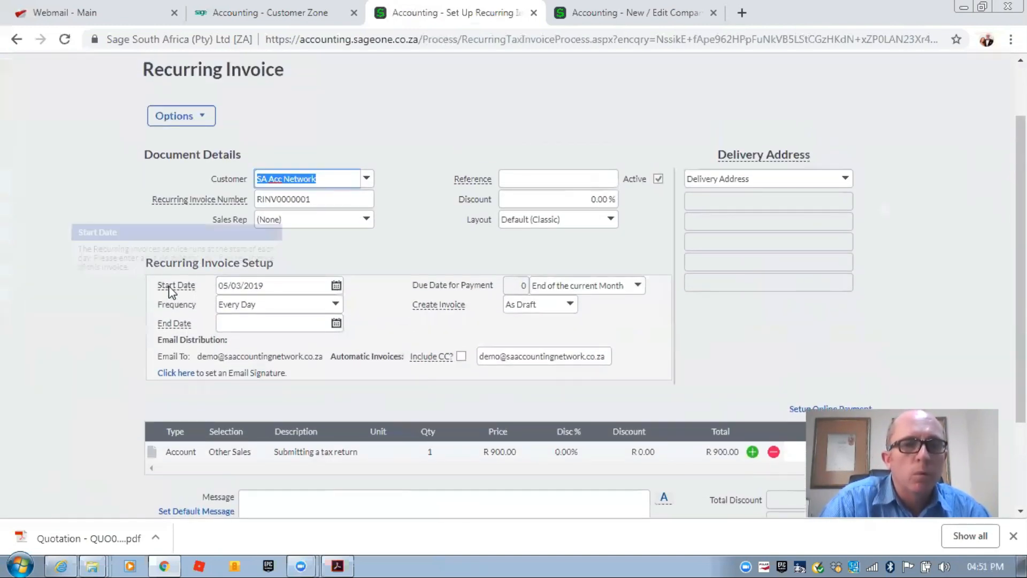
left_click(336, 304)
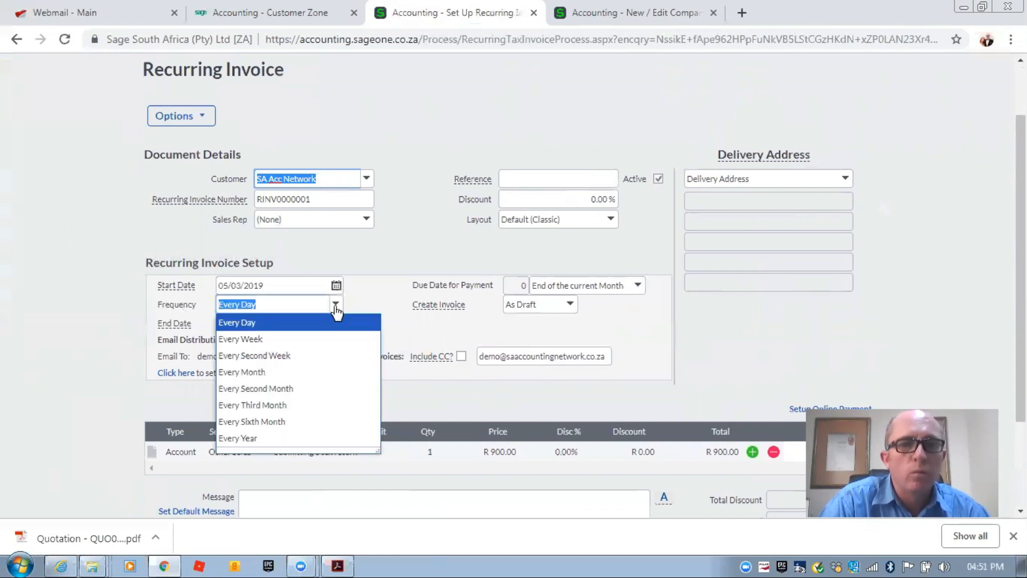
left_click(298, 372)
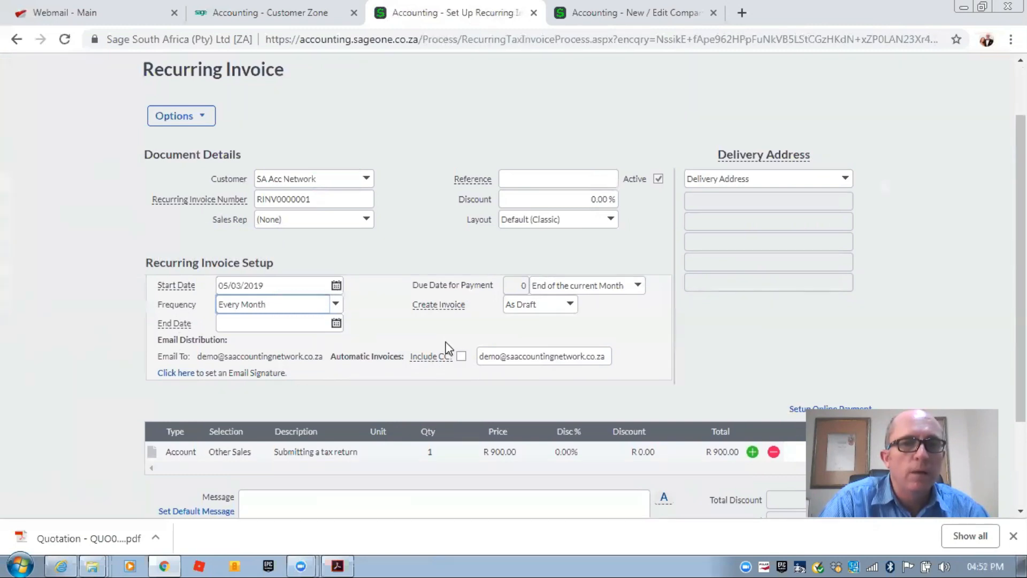
scroll(446, 348, "down", 3)
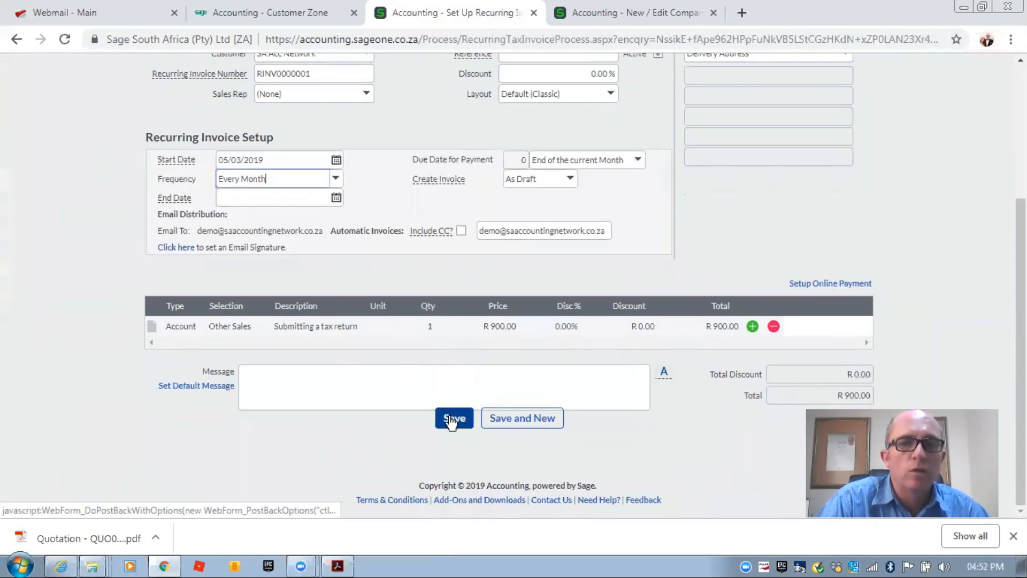
left_click(452, 421)
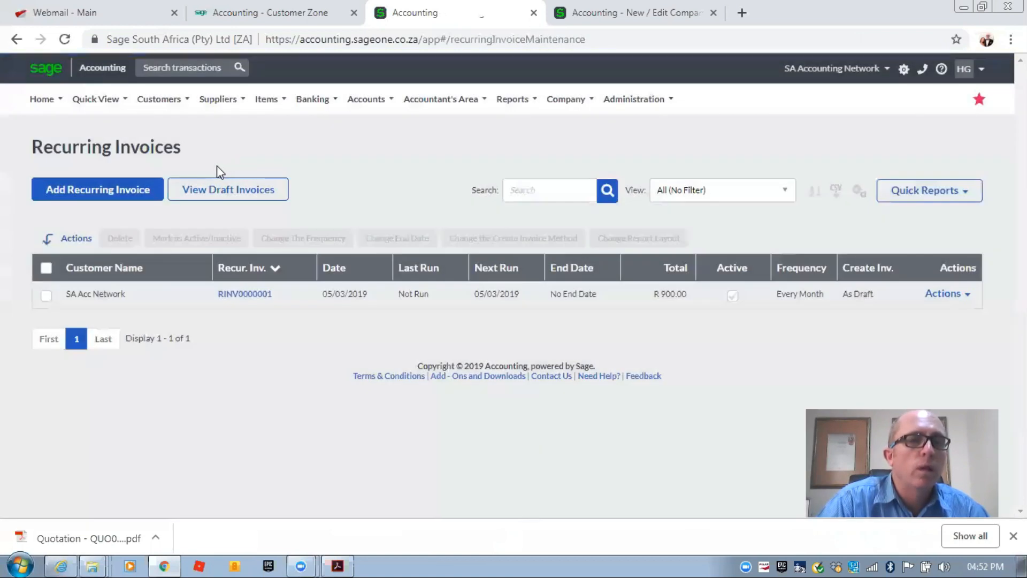
- Go to Customers > Transactions > Customer Recurring Invoices to reach the empty Draft Invoices list
left_click(158, 93)
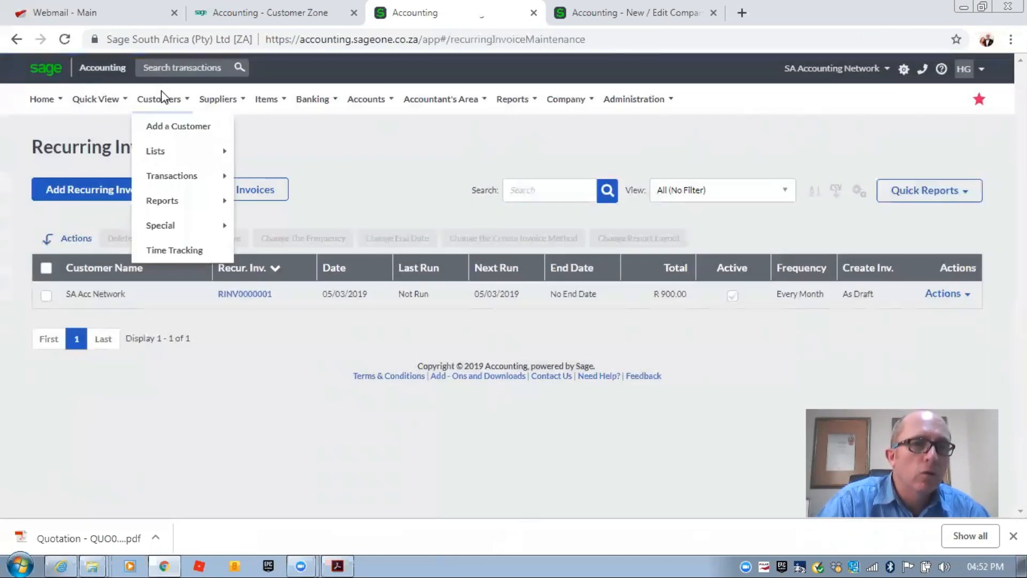
mouse_move(184, 178)
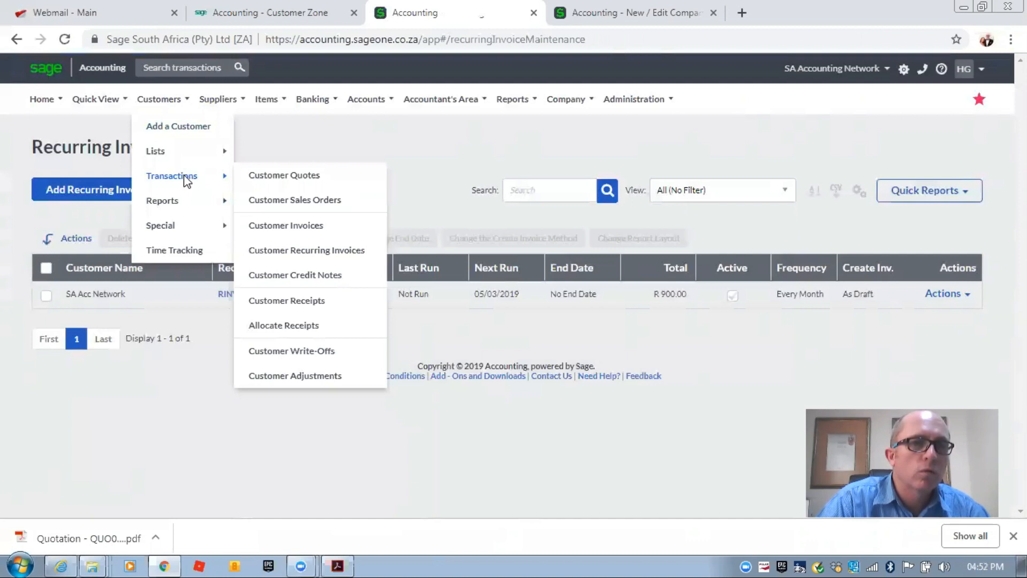
left_click(287, 251)
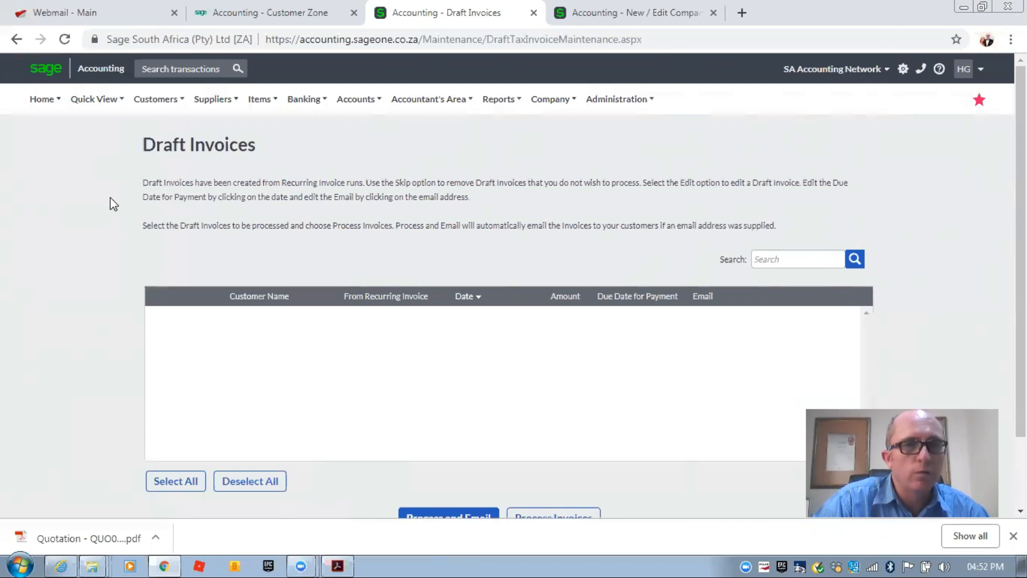
- Return to Customer Tax Invoices via Customers > Transactions > Customer Invoices
left_click(156, 102)
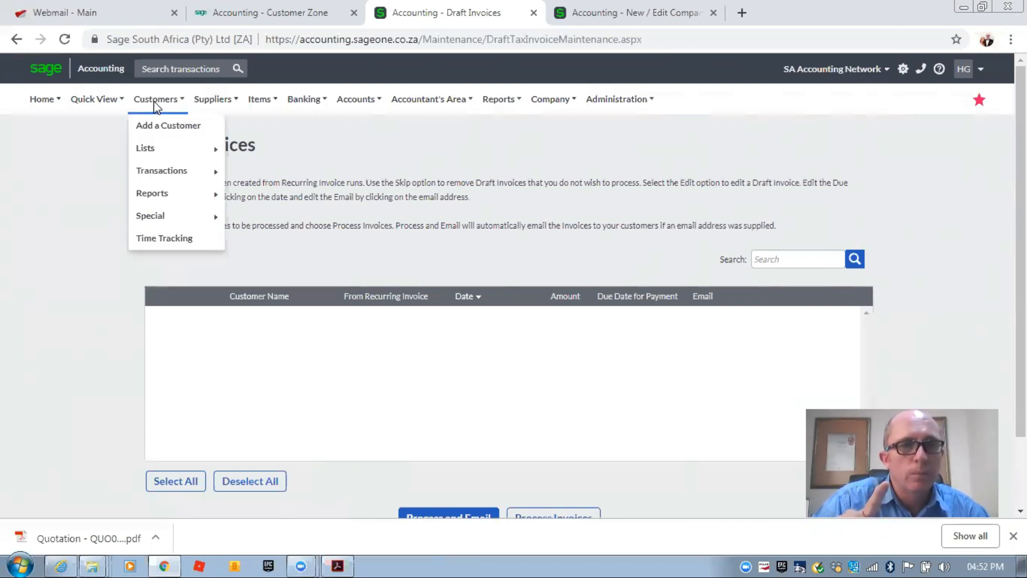
mouse_move(169, 178)
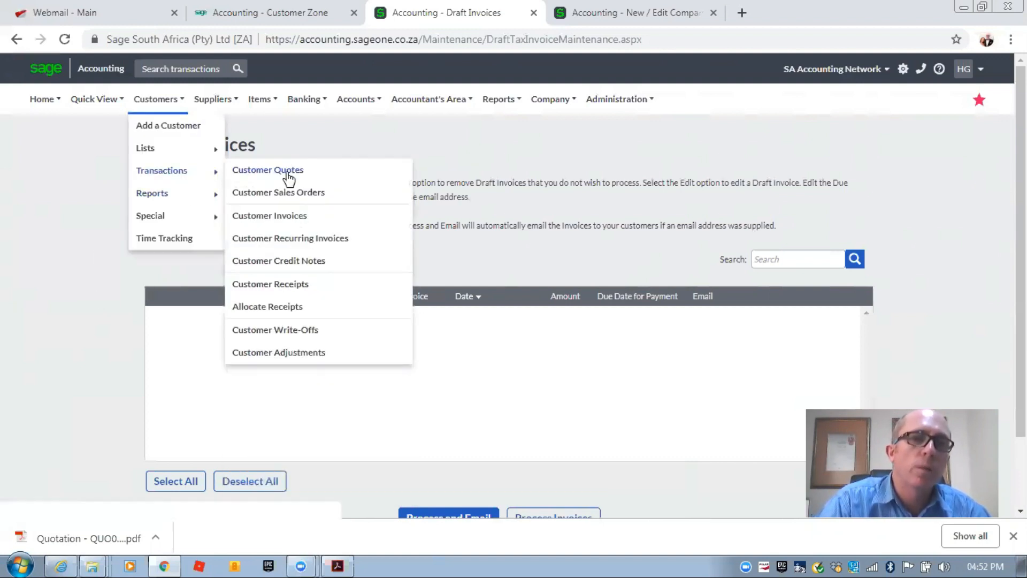
left_click(282, 217)
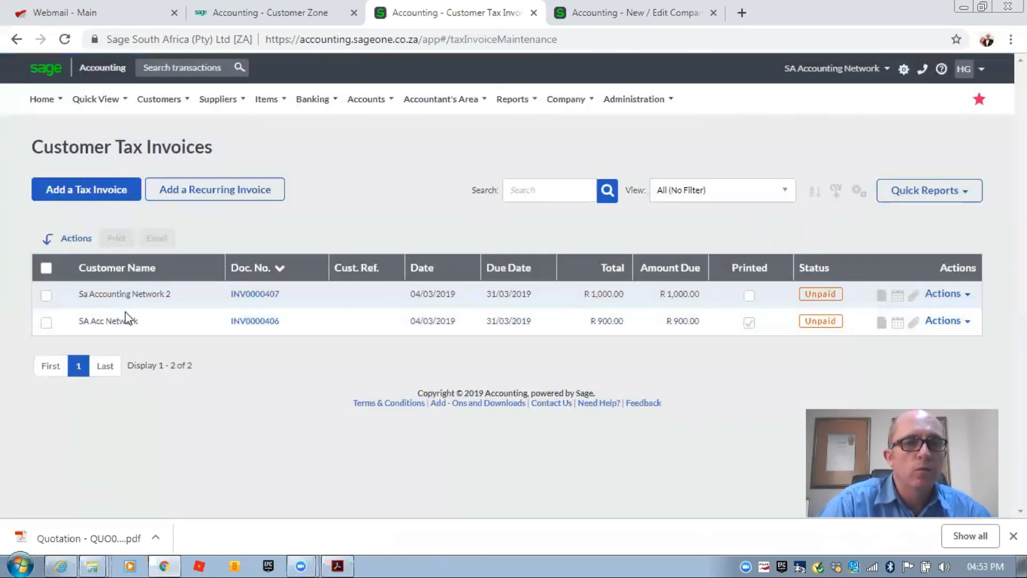
- Create credit note CRN0000001 from the Actions menu of invoice INV0000407
left_click_drag(103, 293, 164, 293)
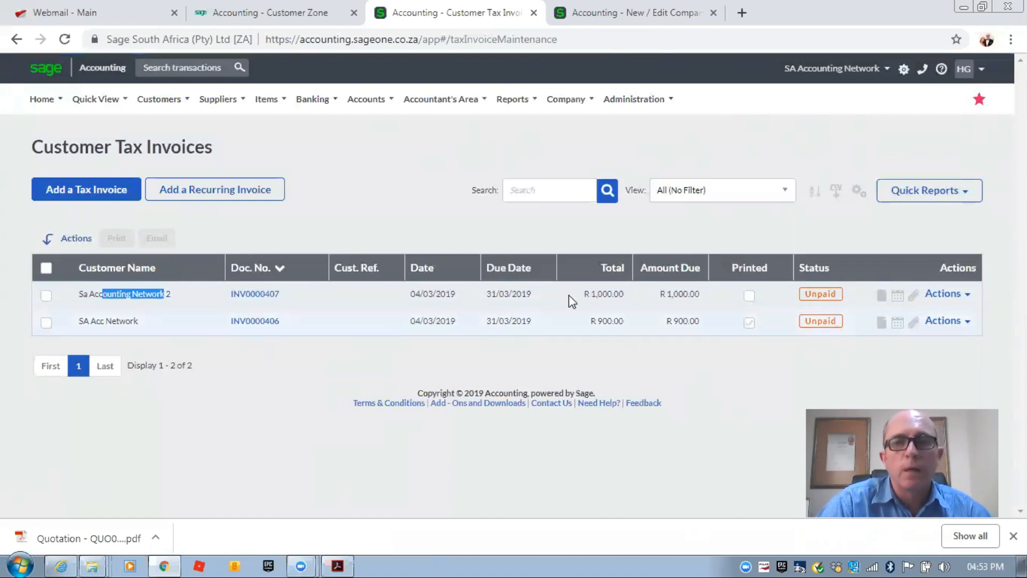
left_click(969, 295)
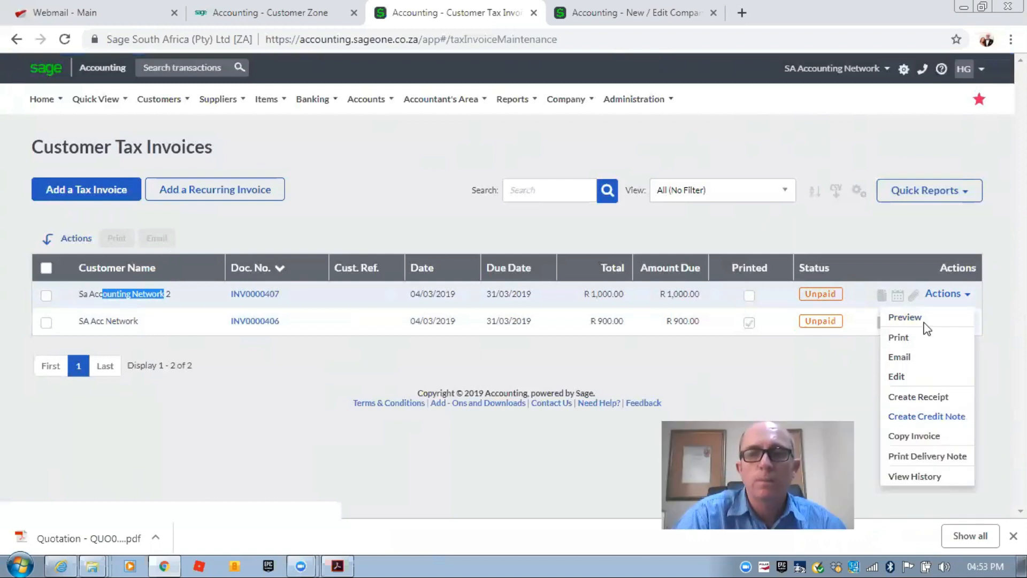
left_click(929, 417)
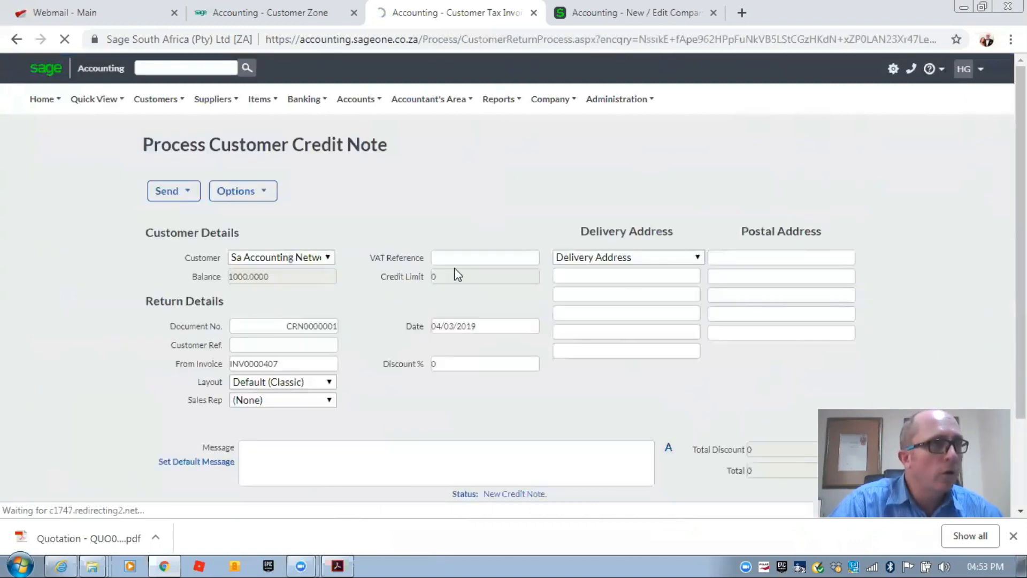
- Review the prefilled R 1,000.00 credit note CRN0000001 and save it
scroll(363, 252, "down", 3)
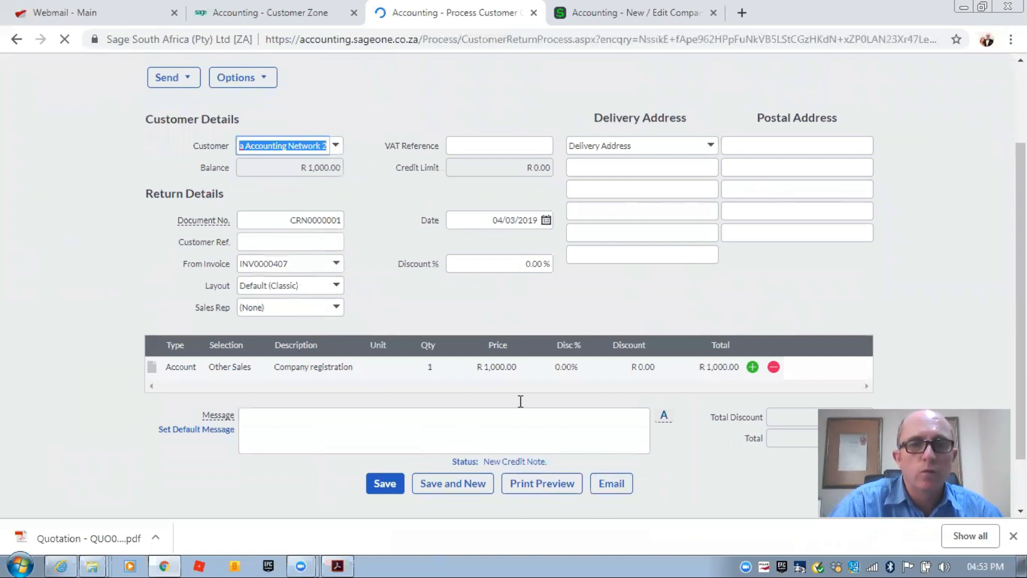
left_click(382, 485)
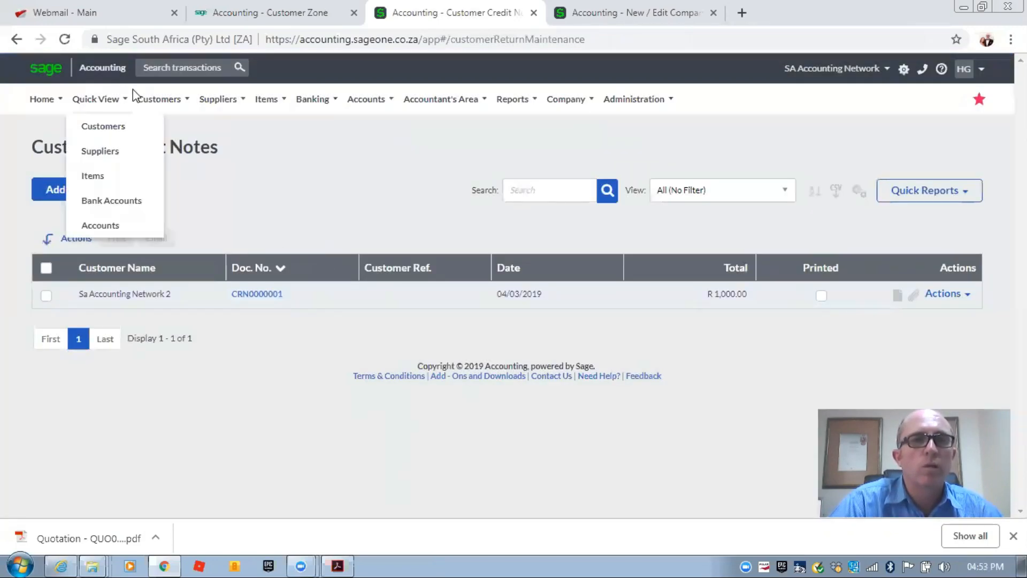
- Open the Allocate Receipts page under Customers > Transactions
mouse_move(170, 100)
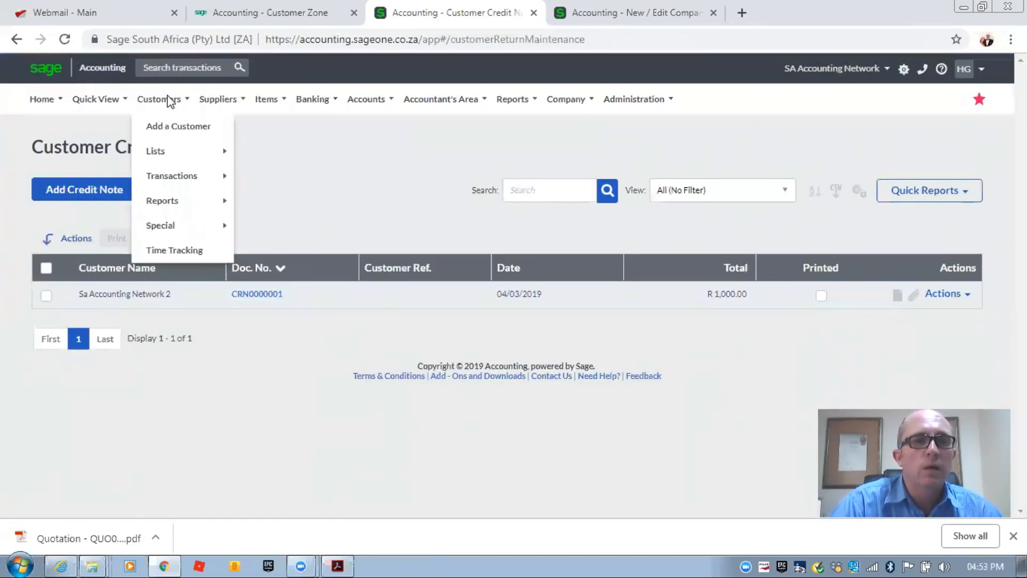
mouse_move(197, 177)
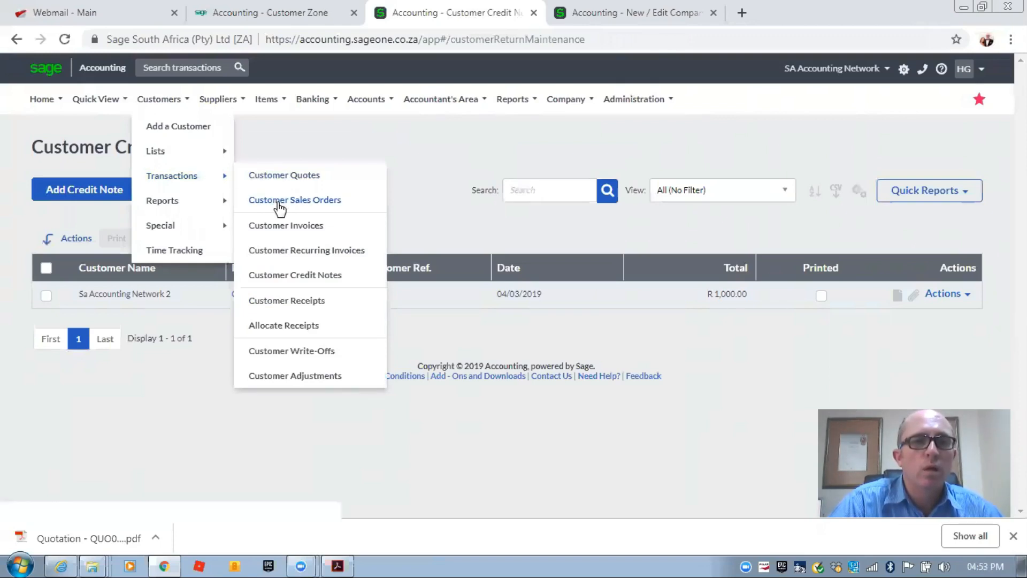
left_click(282, 326)
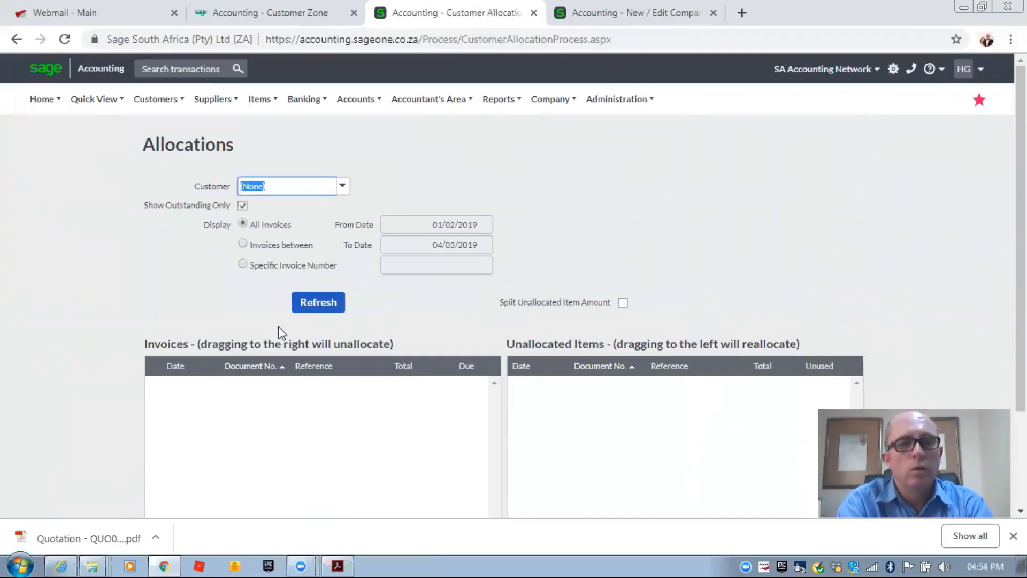
- Load Sa Accounting Network 2's items with Show Outstanding Only unticked
type("sa")
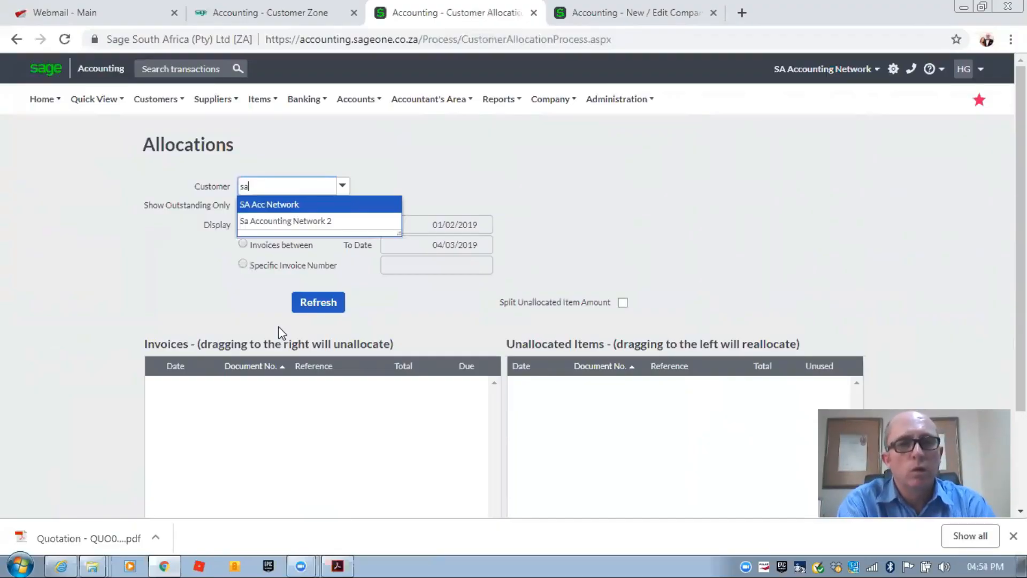
left_click(261, 220)
left_click(316, 303)
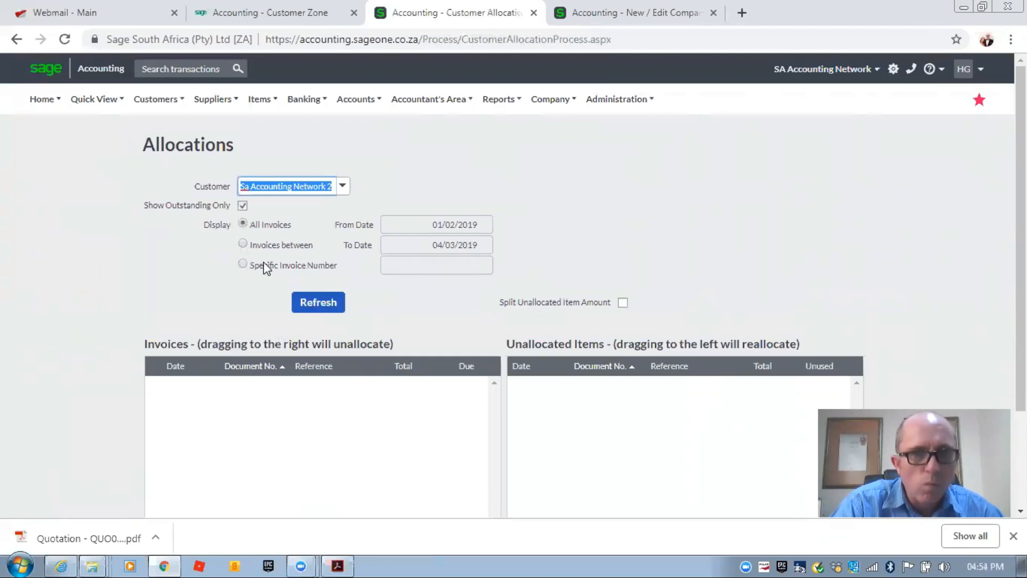
left_click(242, 207)
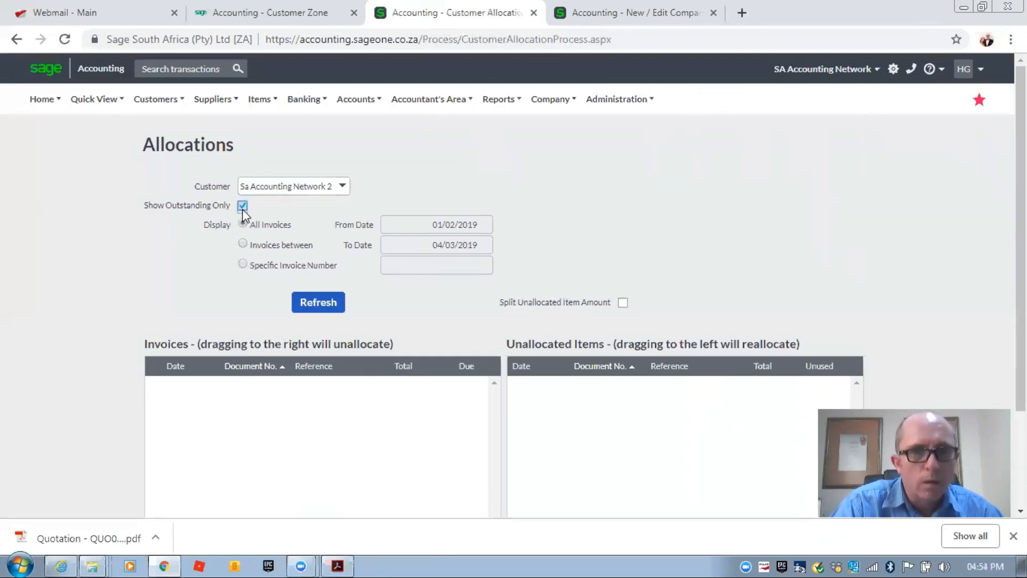
left_click(295, 303)
left_click(458, 316)
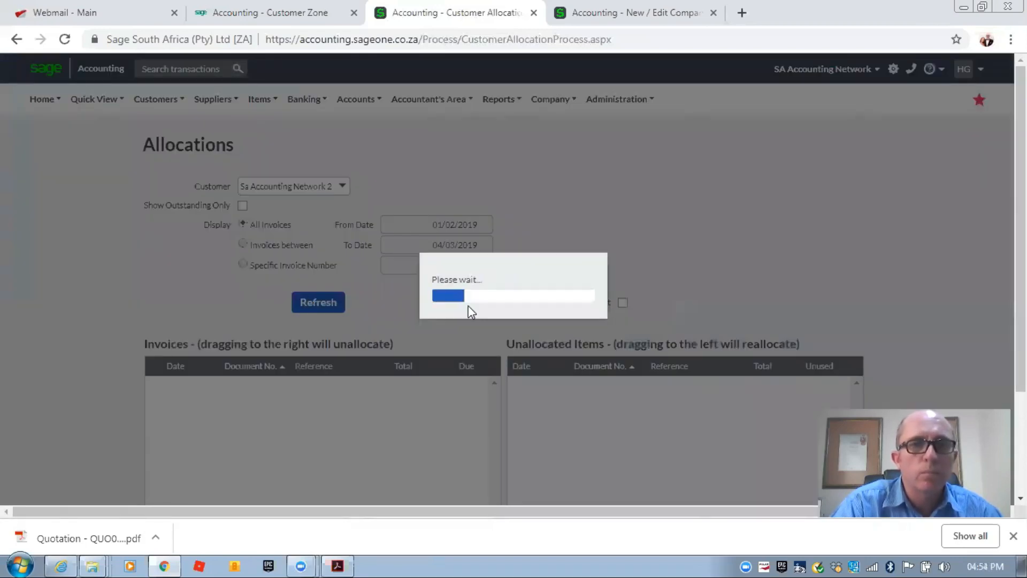
- Allocate credit note CRN0000001 to invoice INV0000407 and save the allocation
scroll(128, 236, "down", 2)
scroll(128, 238, "down", 1)
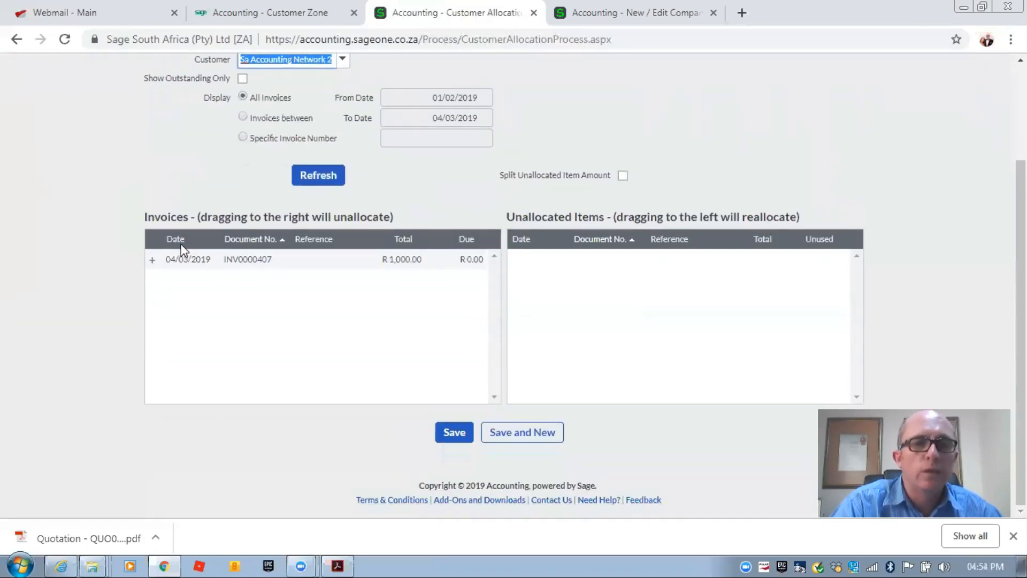
left_click(152, 260)
left_click_drag(207, 303, 562, 265)
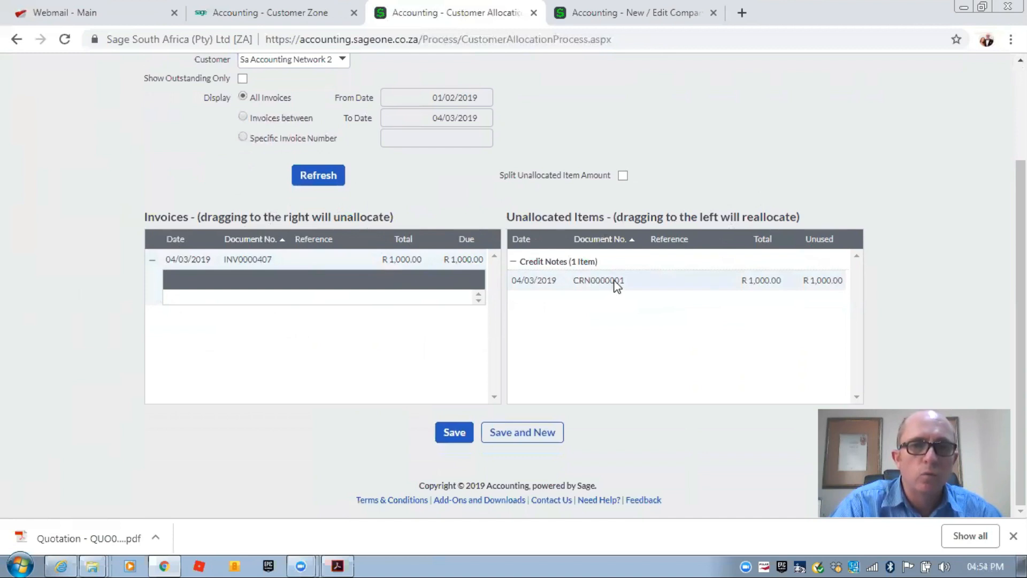
left_click_drag(434, 283, 431, 285)
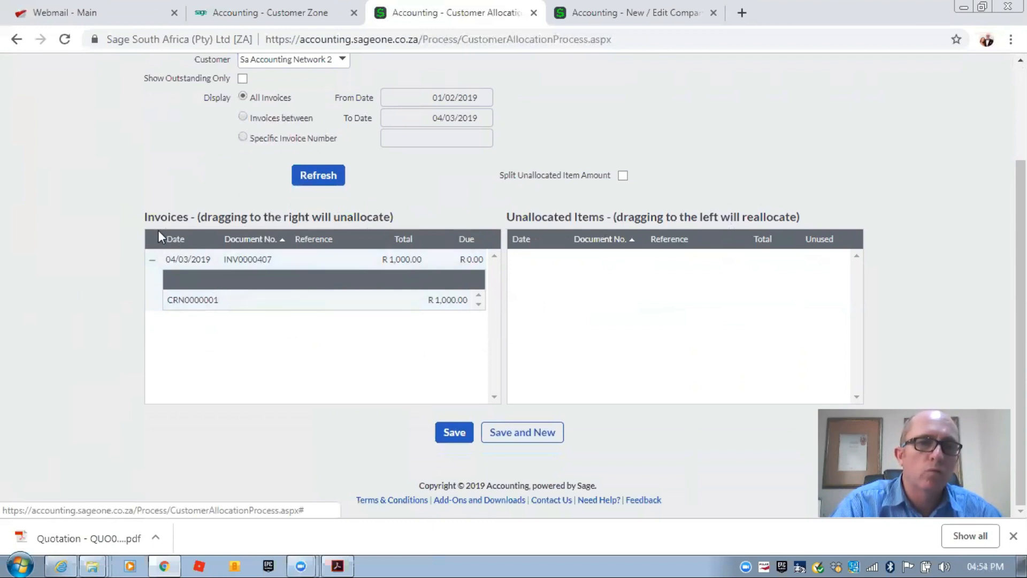
left_click(452, 431)
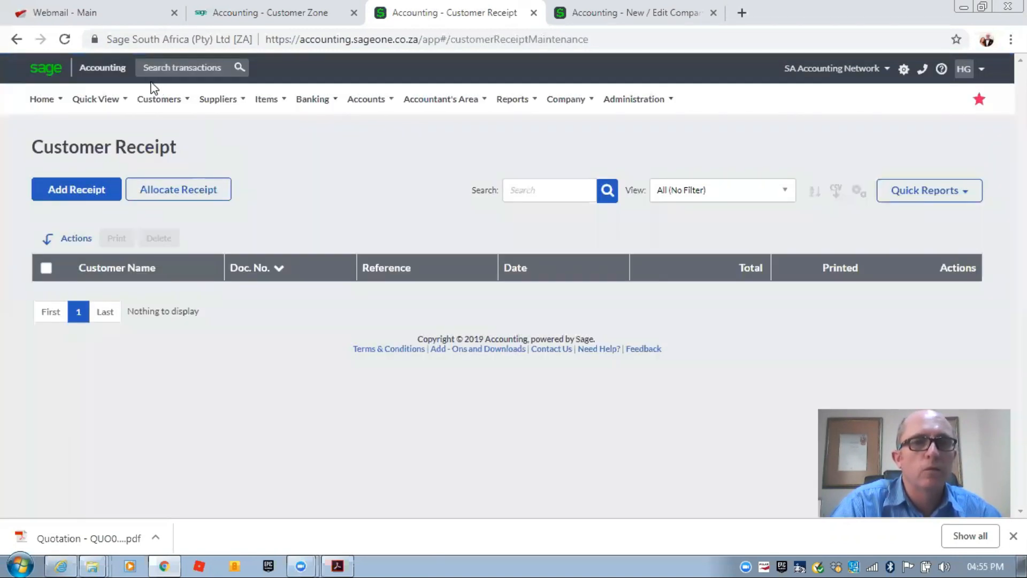
- Show Customer Tax Invoices: INV0000407 Paid at R 0.00, INV0000406 Unpaid at R 900.00
left_click(157, 99)
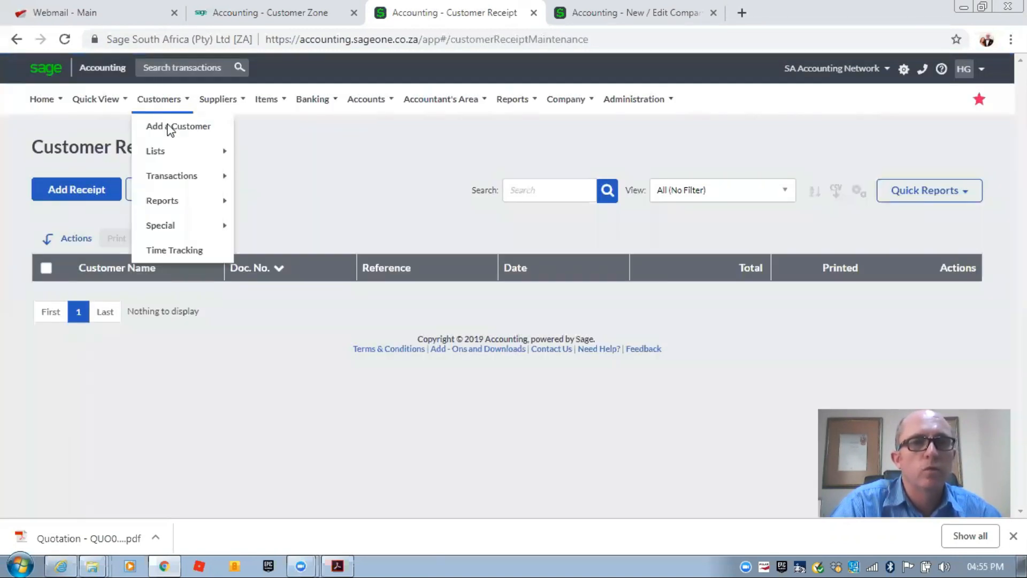
mouse_move(195, 175)
left_click(285, 223)
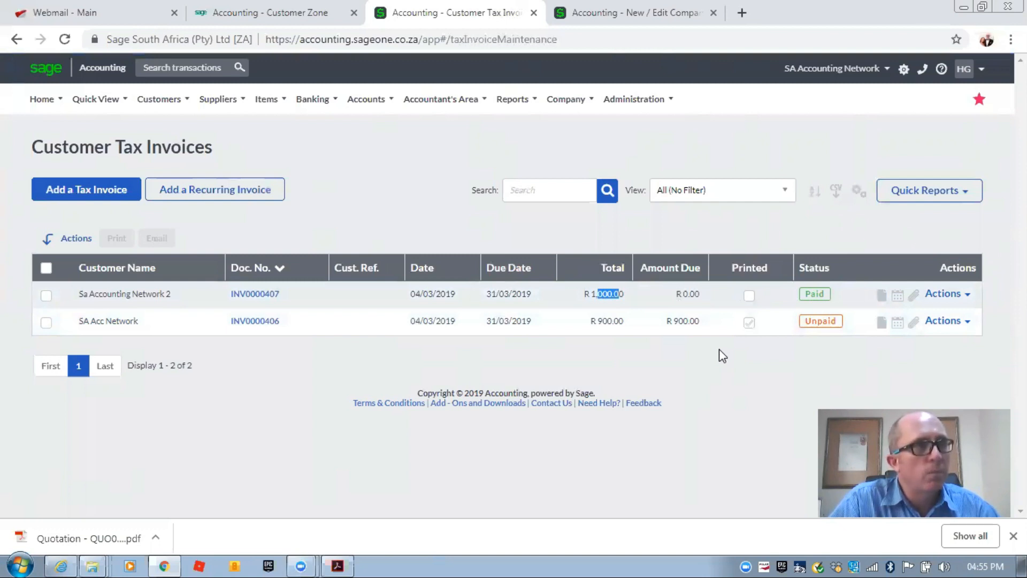
mouse_move(158, 99)
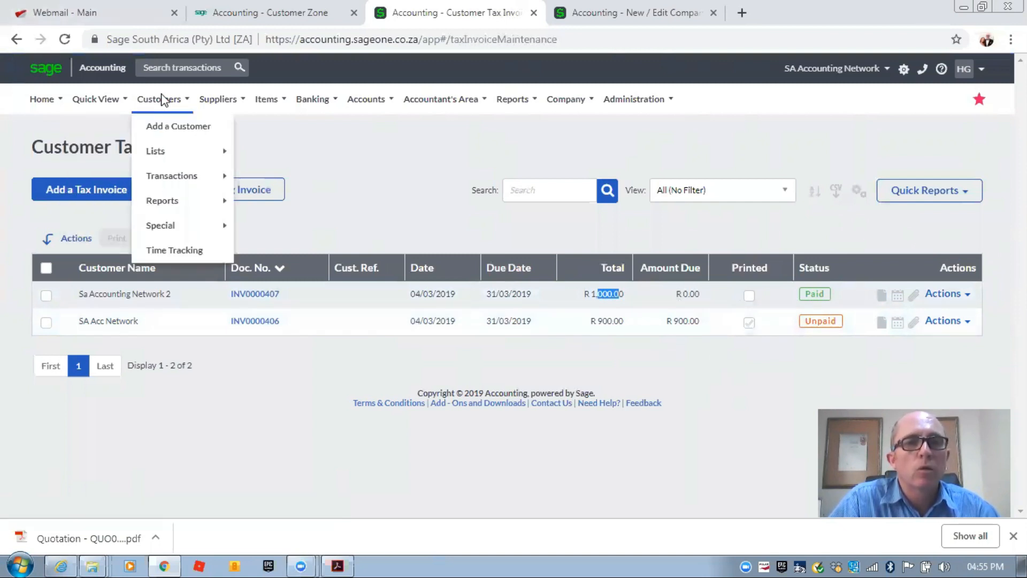
mouse_move(194, 175)
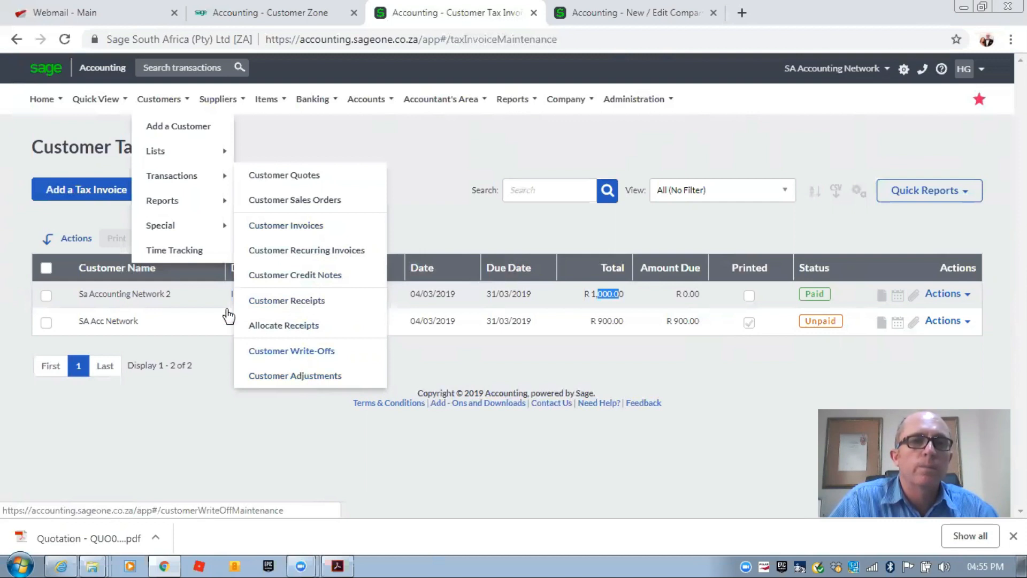
- View the Customer Balances - Days Outstanding report showing SA Acc Network owing R 900.00
mouse_move(188, 203)
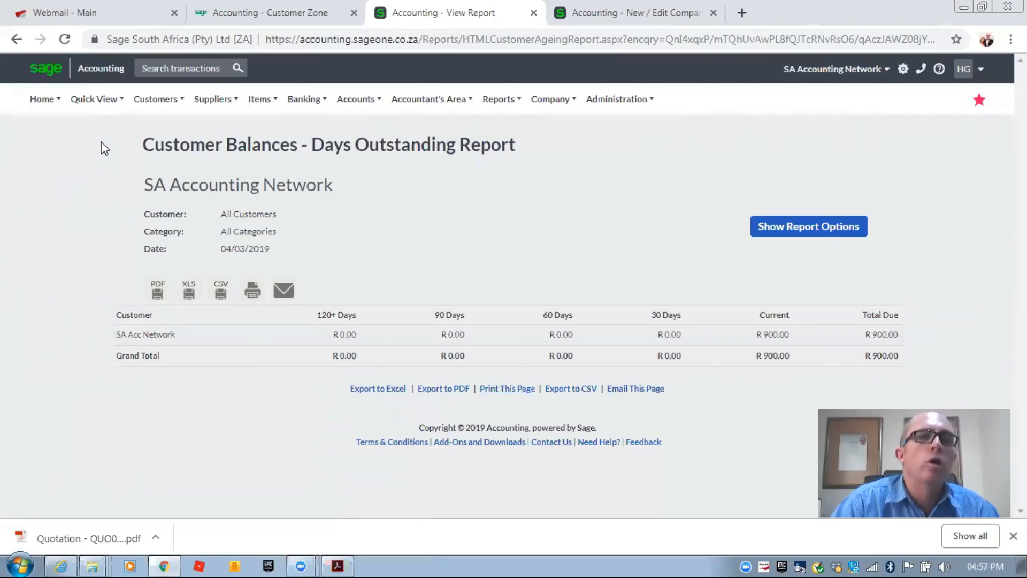
- Start the Customer Statement Run wizard from the Customers menu
mouse_move(164, 114)
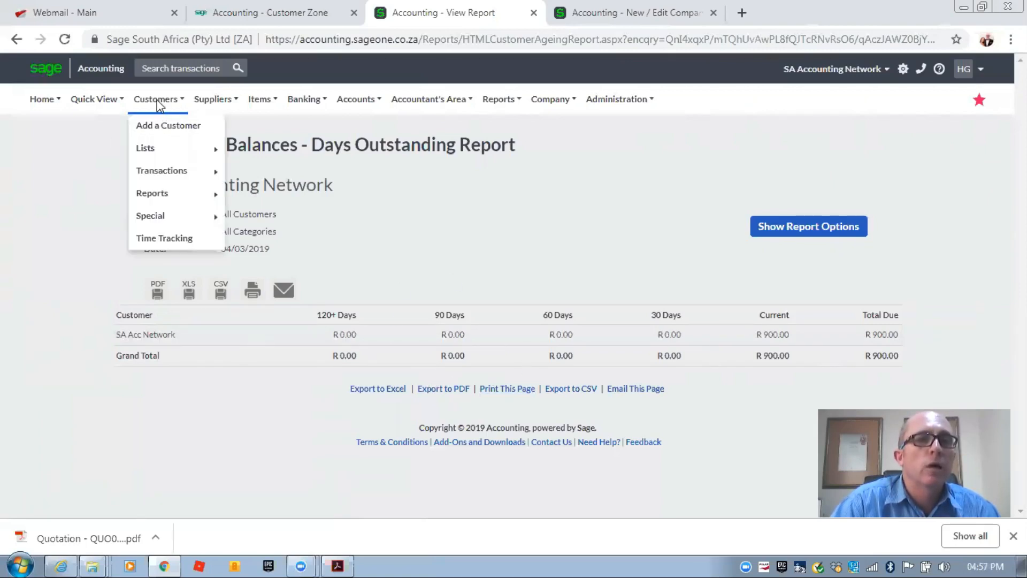
mouse_move(188, 192)
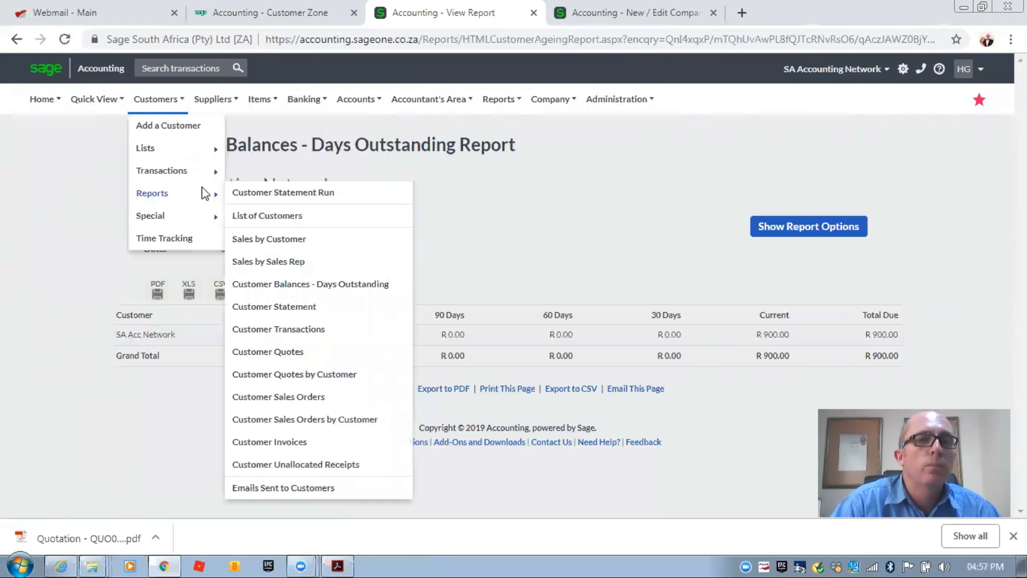
left_click(275, 194)
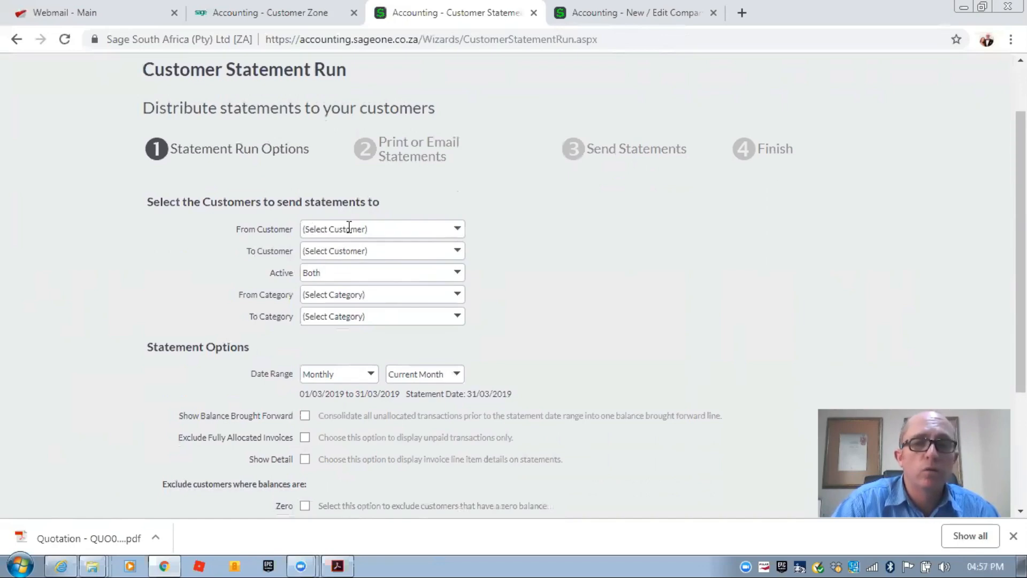
- Keep Monthly statements for 01/03/2019 to 31/03/2019, toggle Show Detail, and continue
scroll(348, 229, "down", 2)
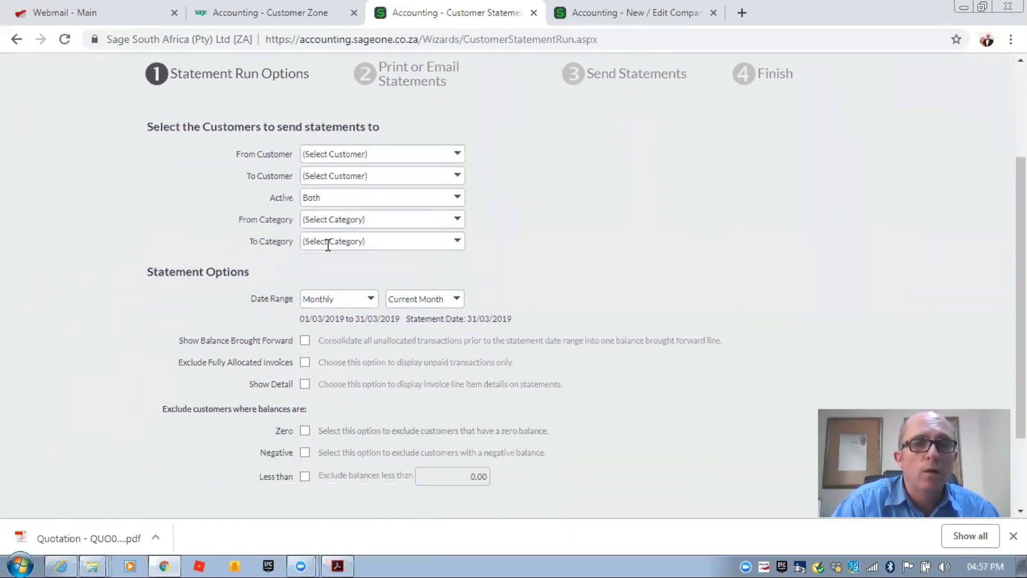
left_click(460, 156)
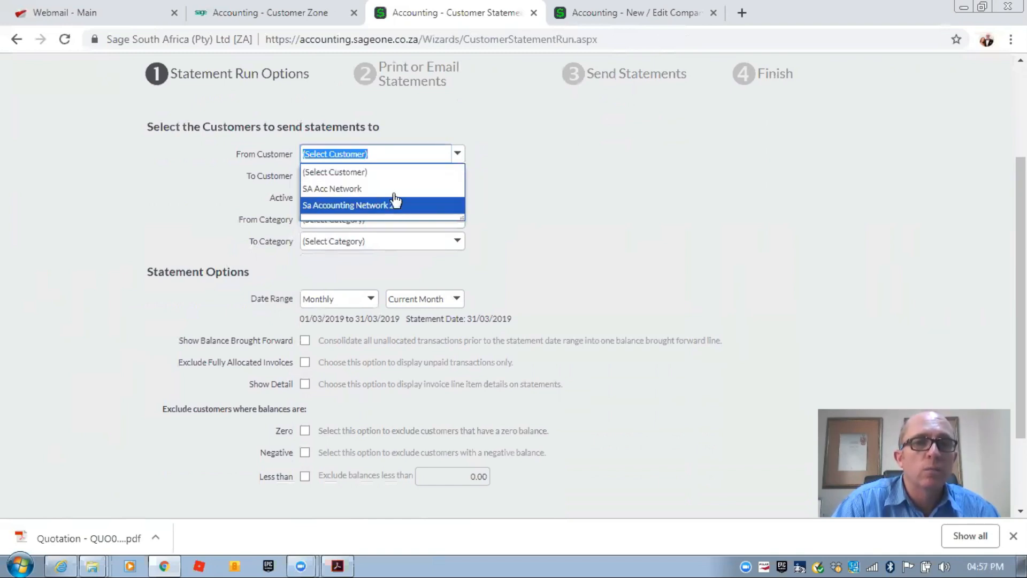
left_click(571, 179)
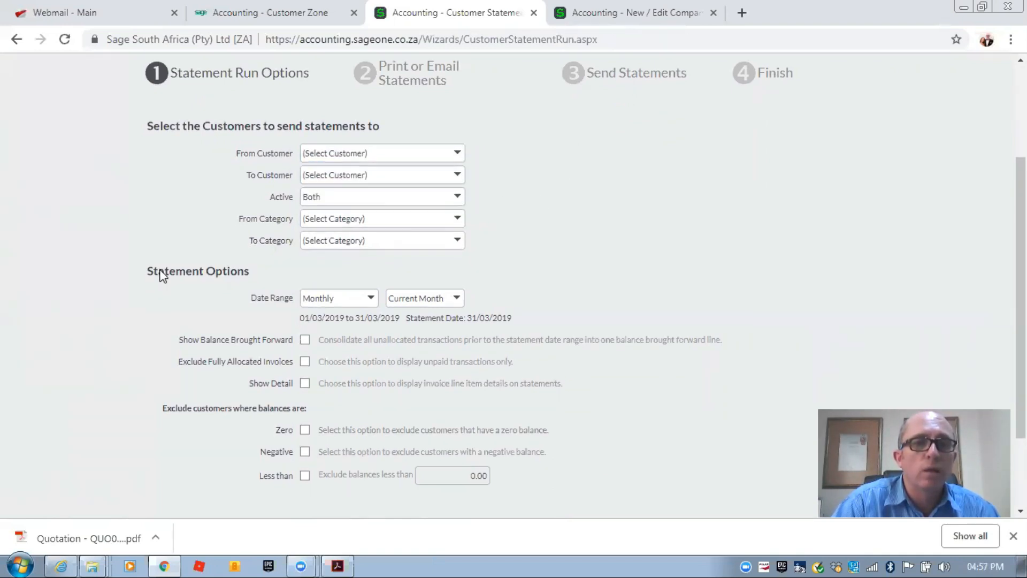
scroll(157, 275, "down", 3)
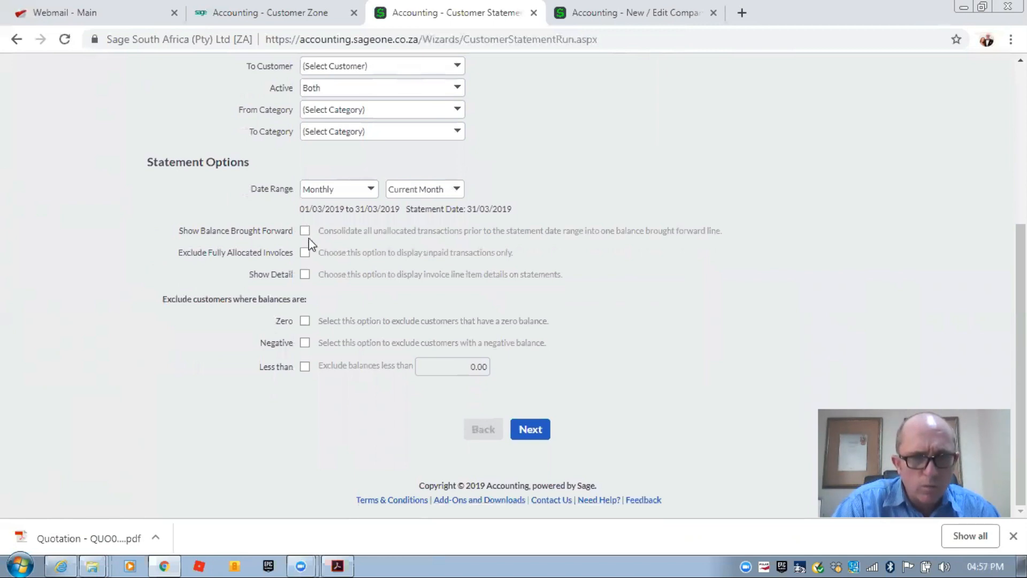
left_click(305, 273)
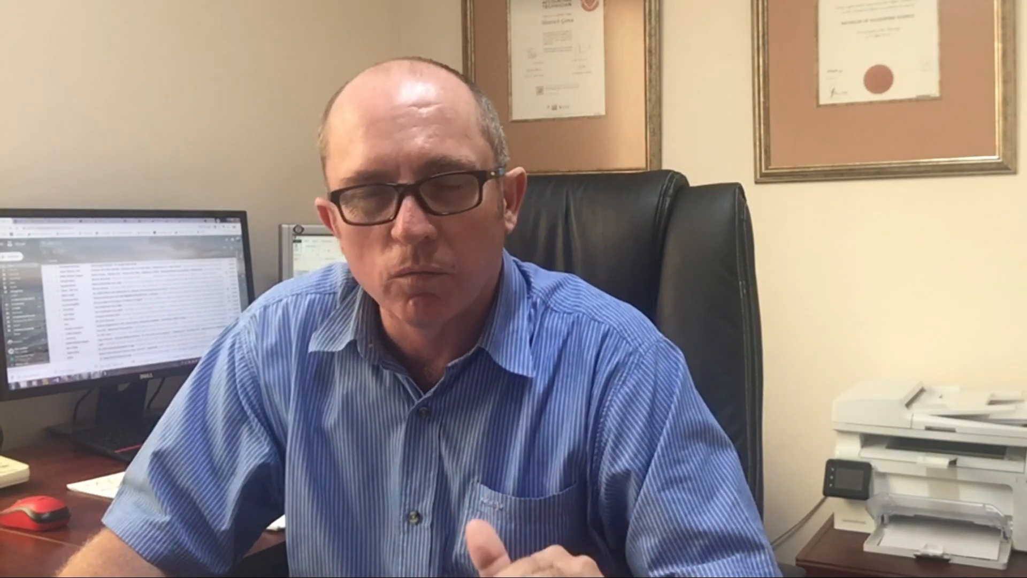
left_click(304, 275)
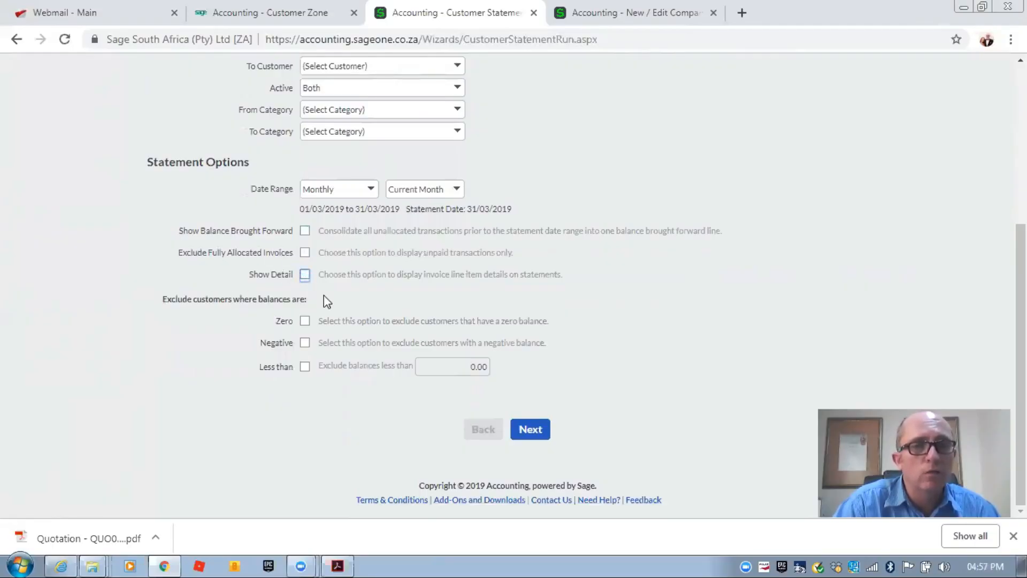
left_click(517, 429)
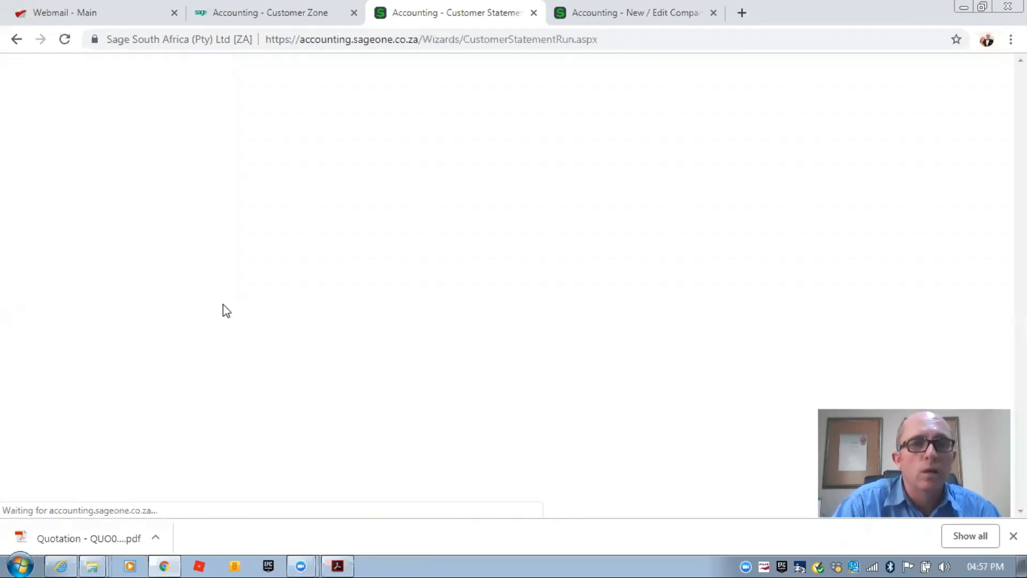
- Set distribution to Email as per Customer Setting and reach Send Statements (2 emailed)
scroll(179, 241, "down", 3)
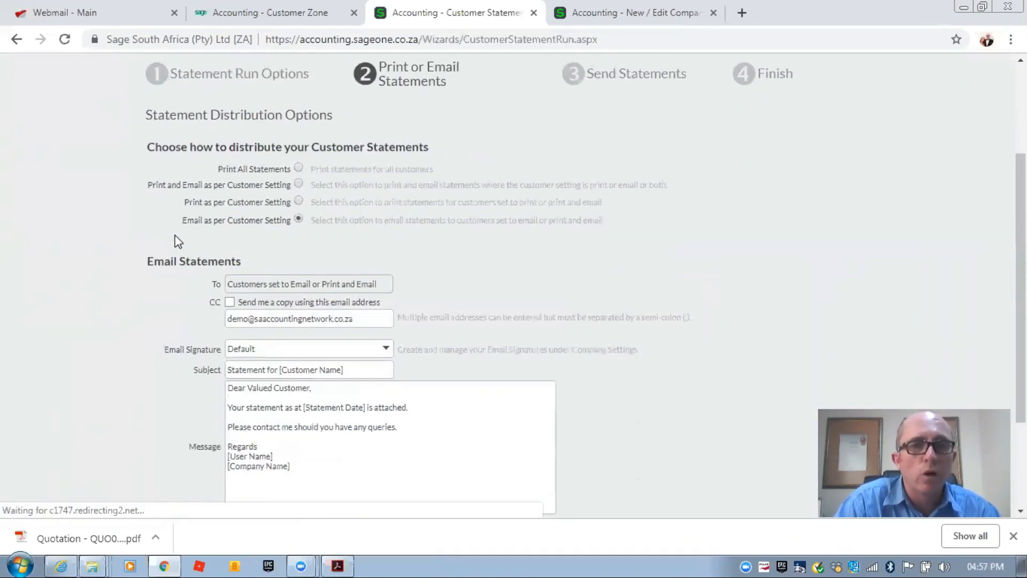
left_click(298, 168)
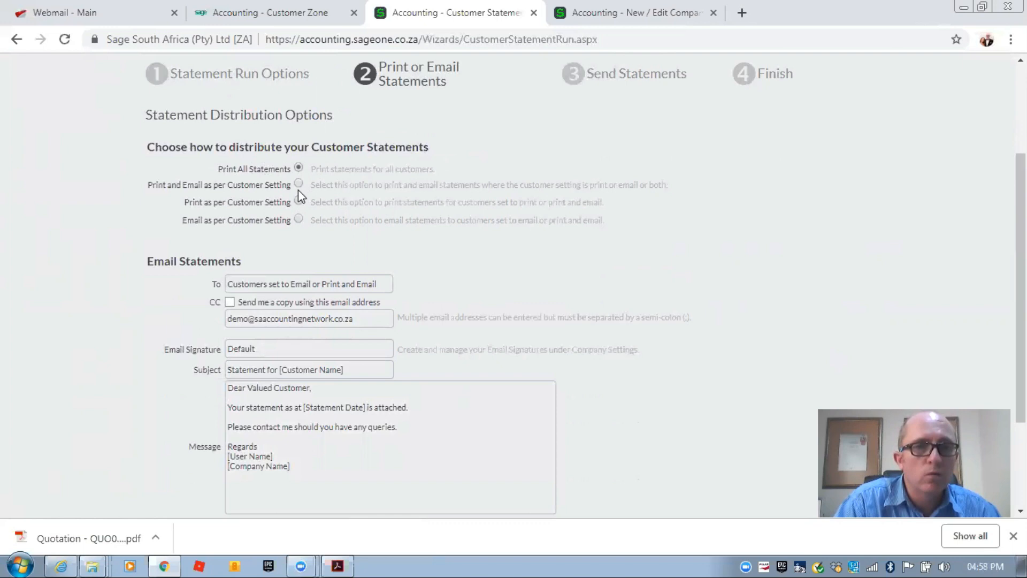
left_click(299, 220)
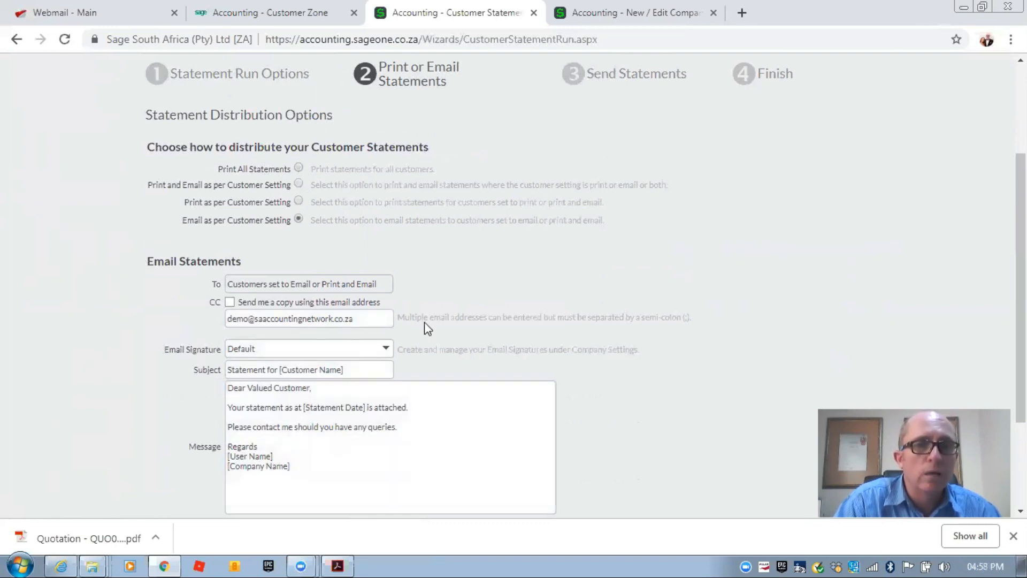
scroll(123, 310, "down", 3)
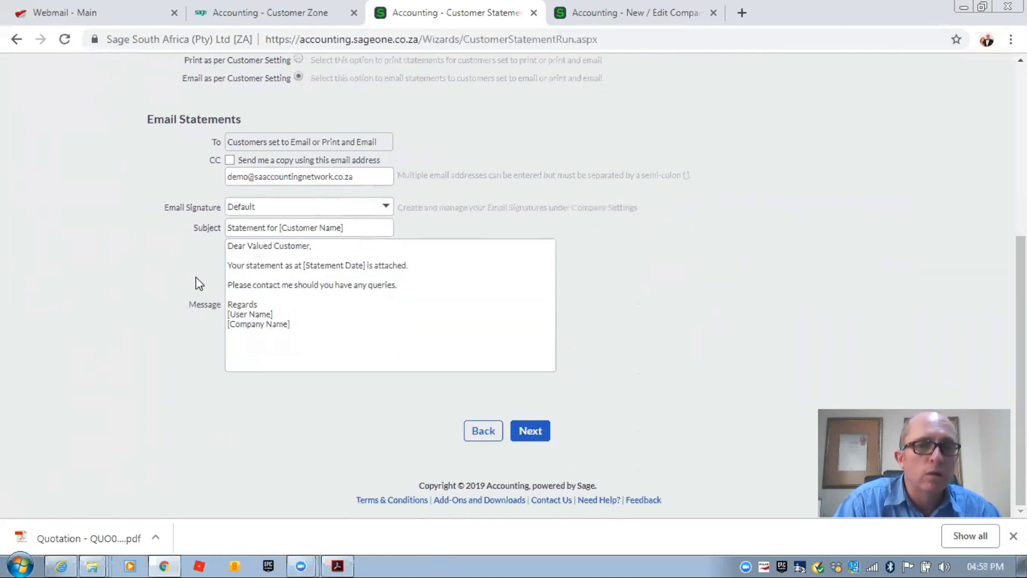
left_click(524, 442)
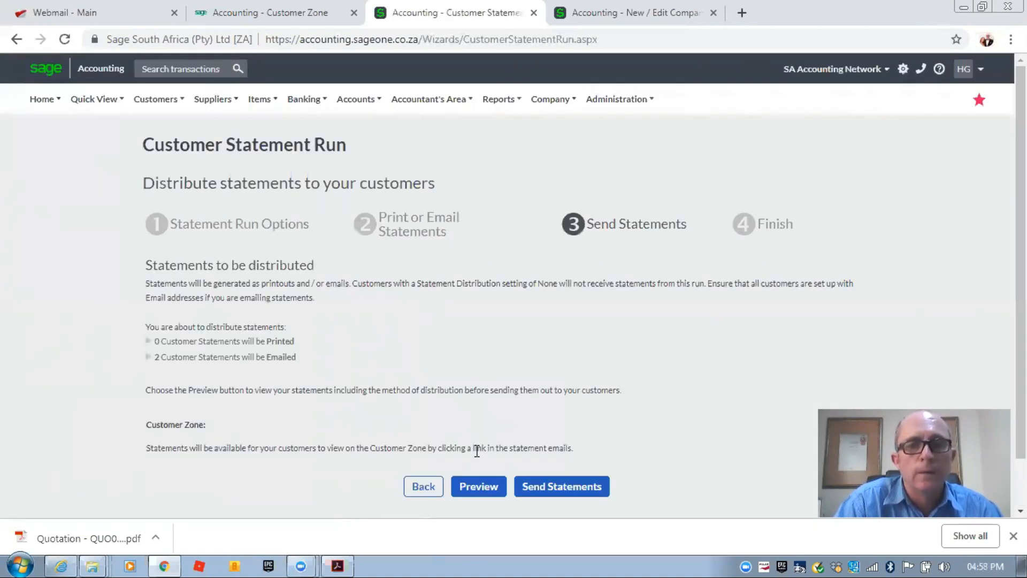
- Send the statements and confirm 2 emailed in the Statements Run Results
left_click(572, 489)
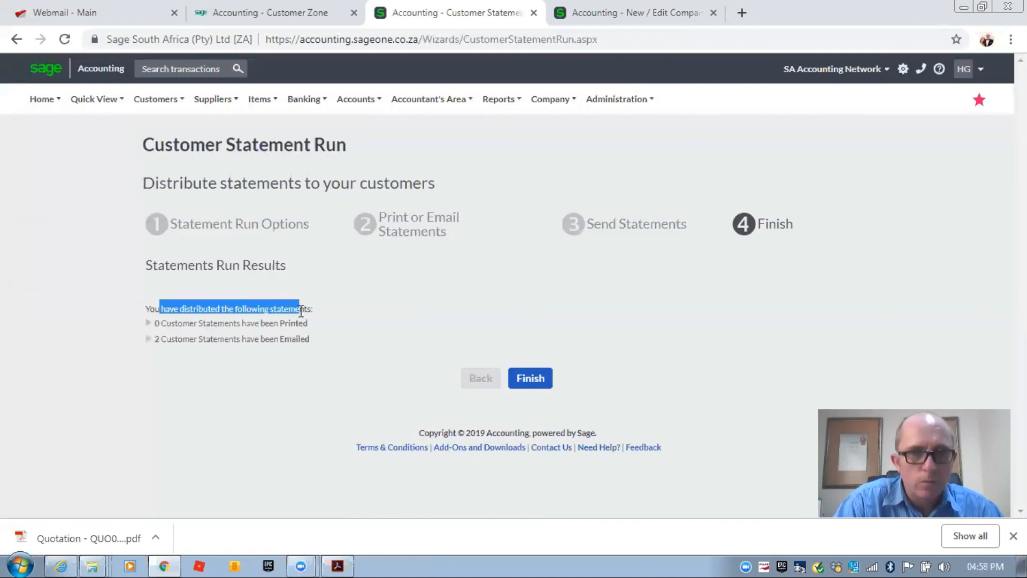
left_click_drag(182, 340, 261, 340)
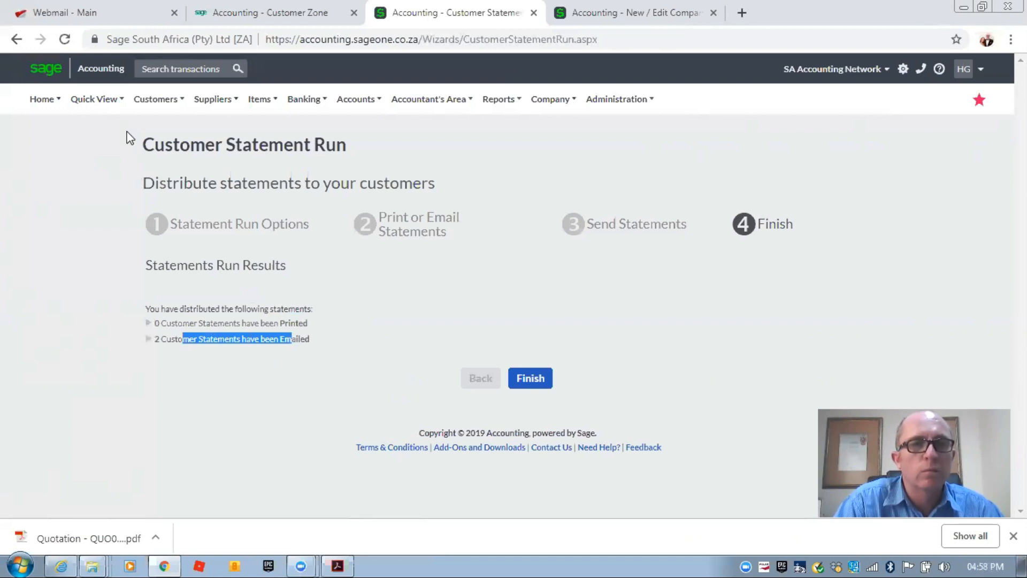
left_click(92, 5)
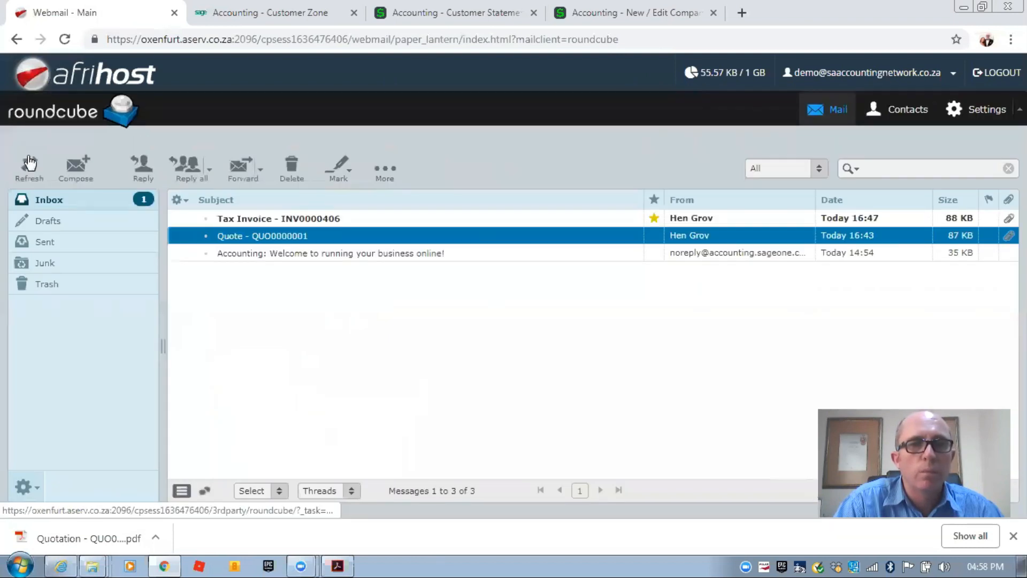
- Refresh the Roundcube inbox and read the Tax Invoice - INV0000406 email
left_click(29, 162)
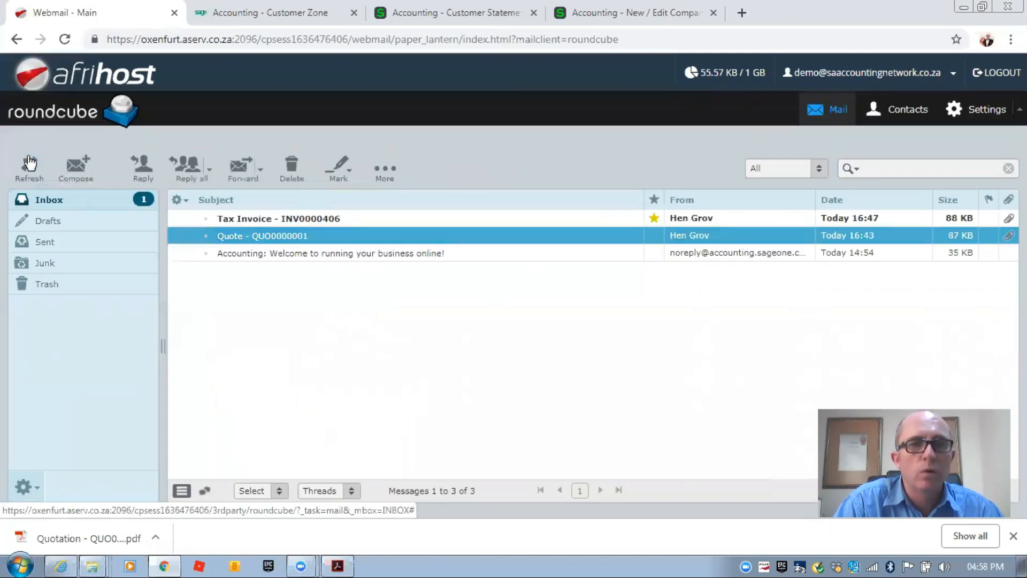
double_click(296, 220)
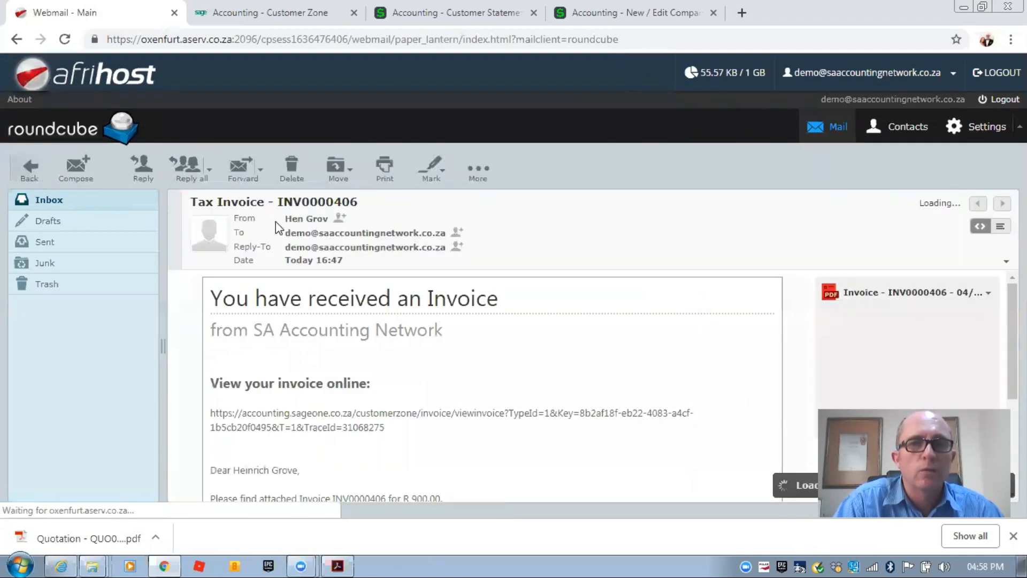
scroll(243, 289, "down", 2)
scroll(255, 315, "up", 1)
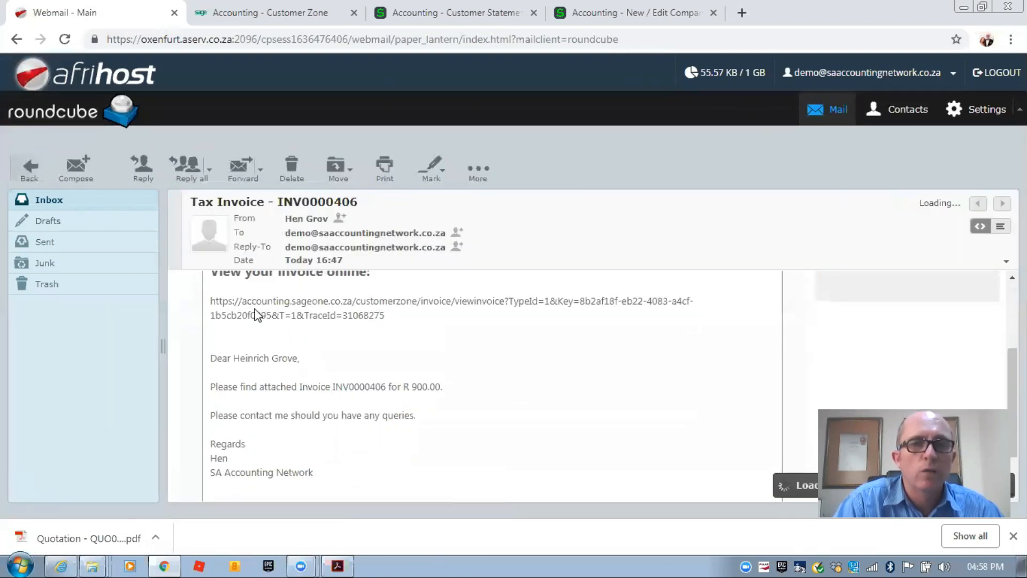
scroll(361, 359, "up", 2)
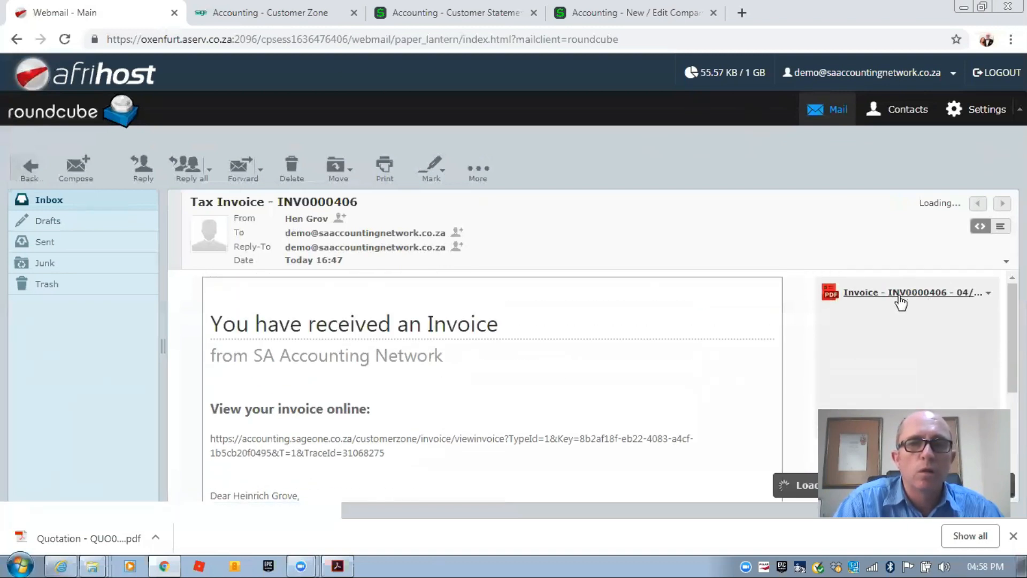
left_click(251, 13)
- Browse the Customer Zone's Invoices, Quotes, 31/03/2019 Statement and Payments pages
left_click(155, 145)
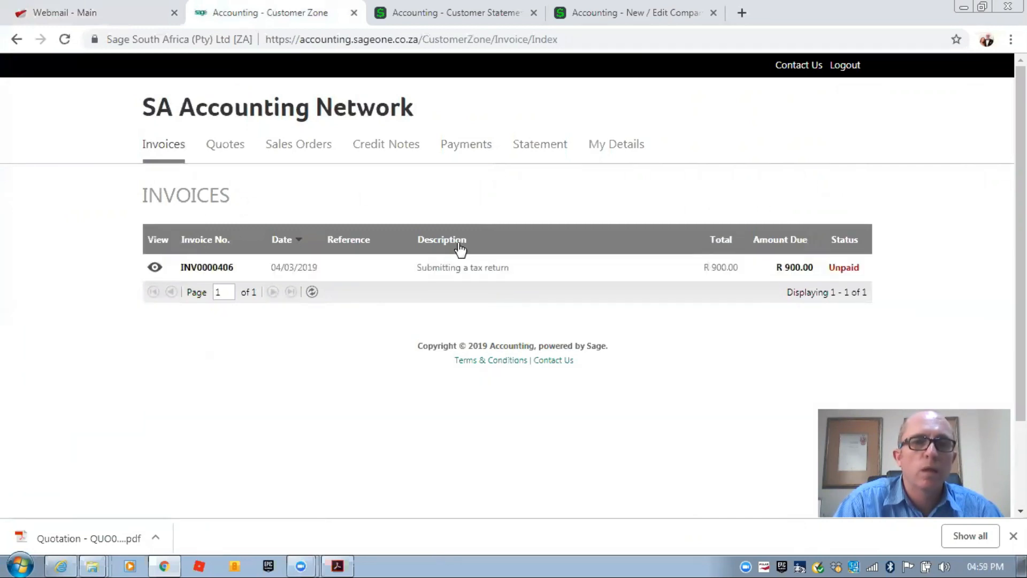
left_click(223, 146)
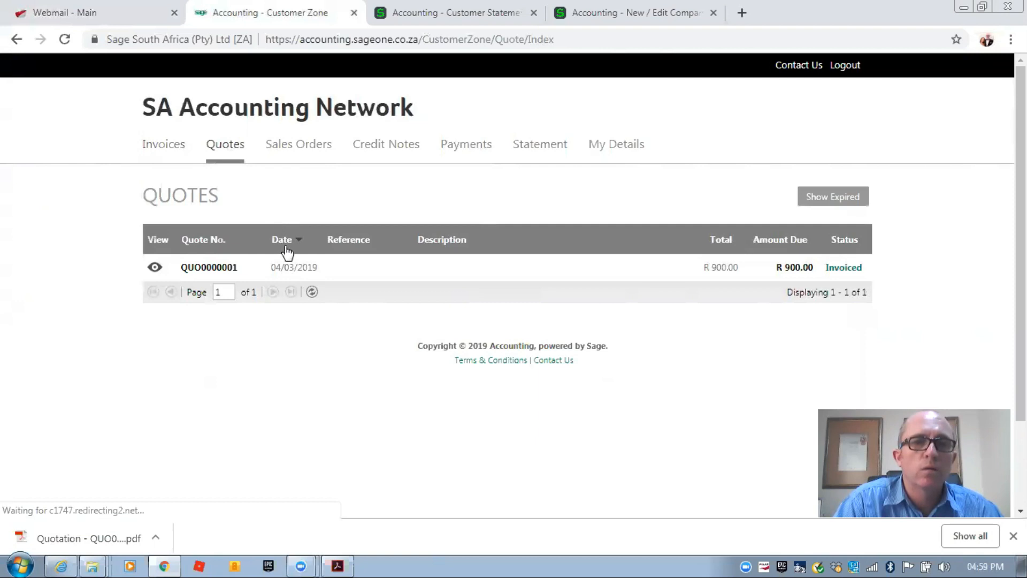
left_click(540, 152)
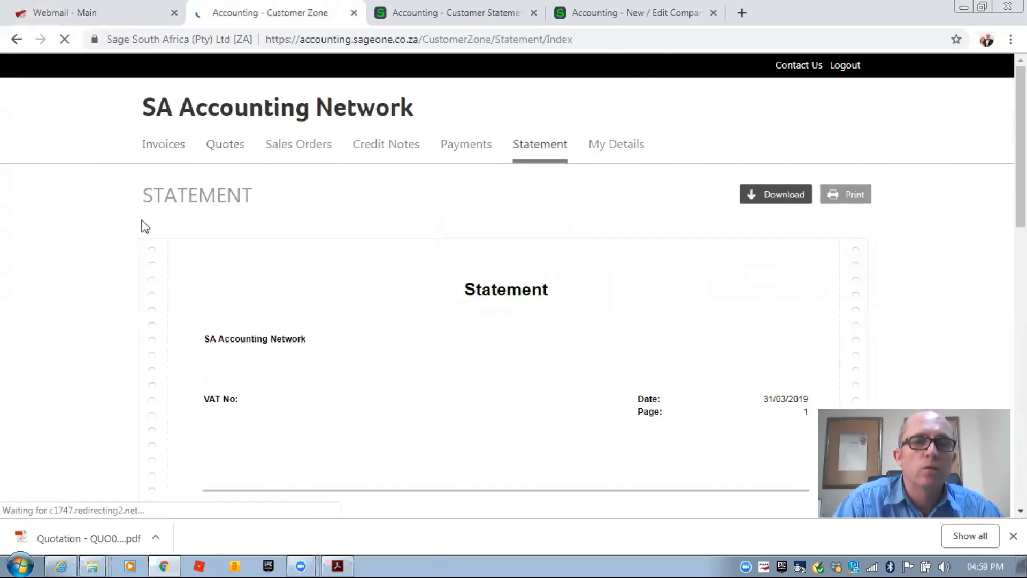
scroll(103, 239, "down", 3)
scroll(108, 240, "down", 6)
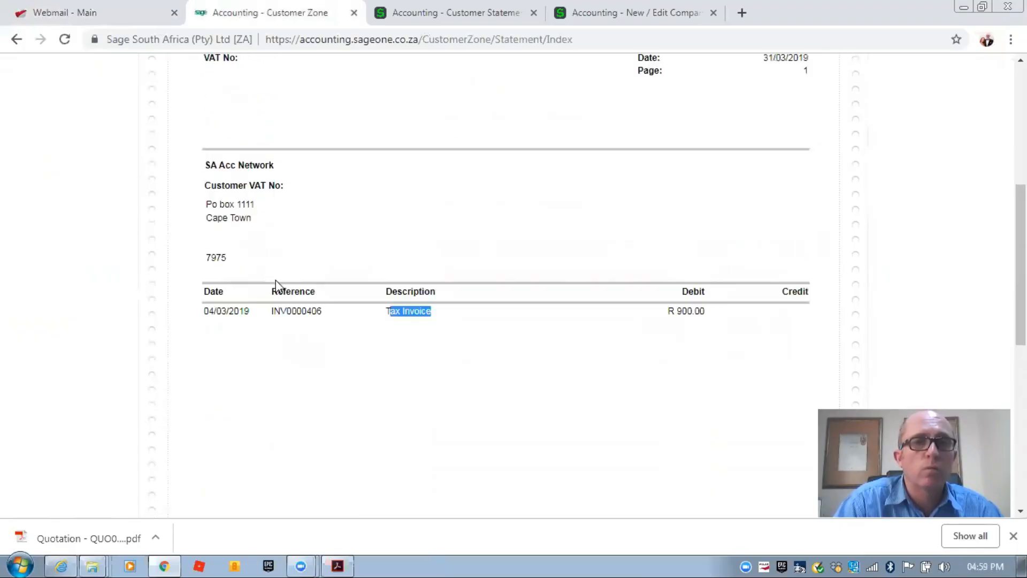
scroll(276, 284, "up", 6)
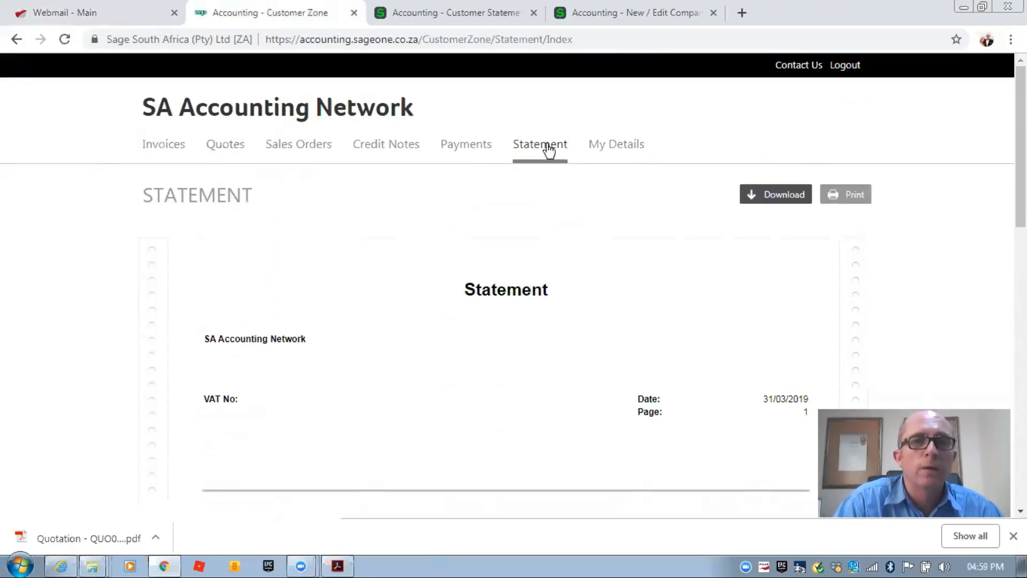
left_click(468, 152)
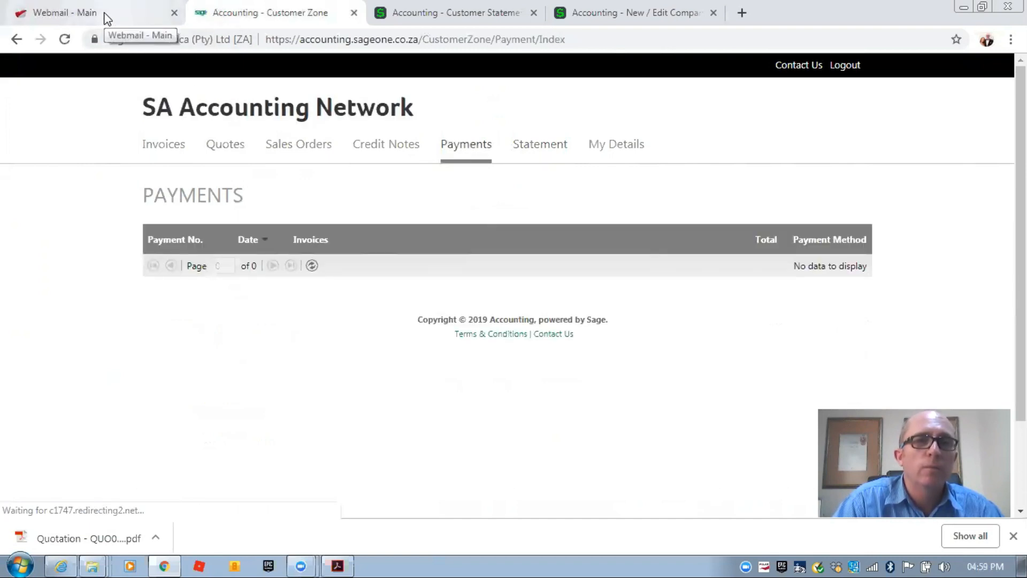
- Return to the statement run Finish step and show the Customers Reports submenu
left_click(378, 20)
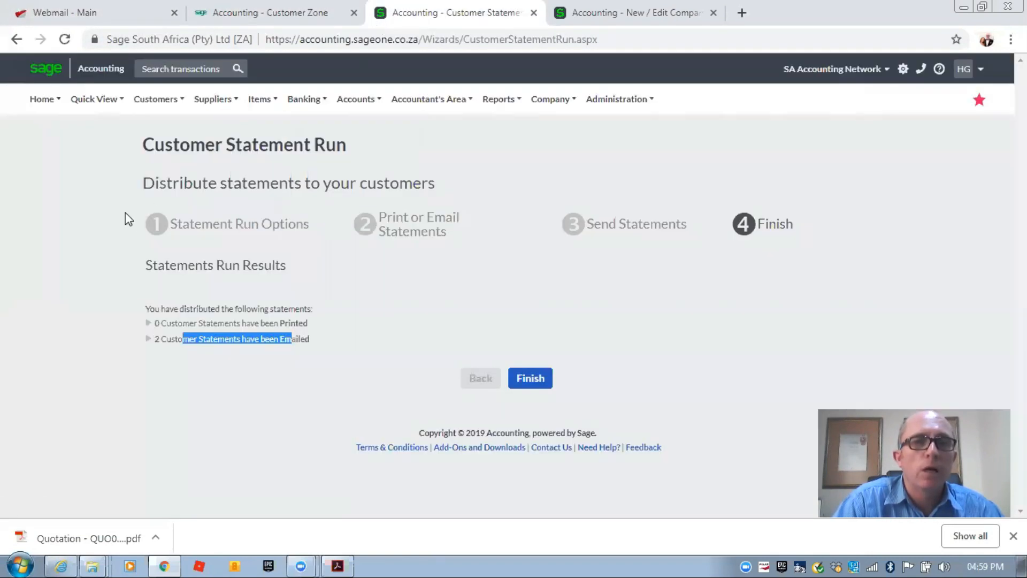
left_click(164, 101)
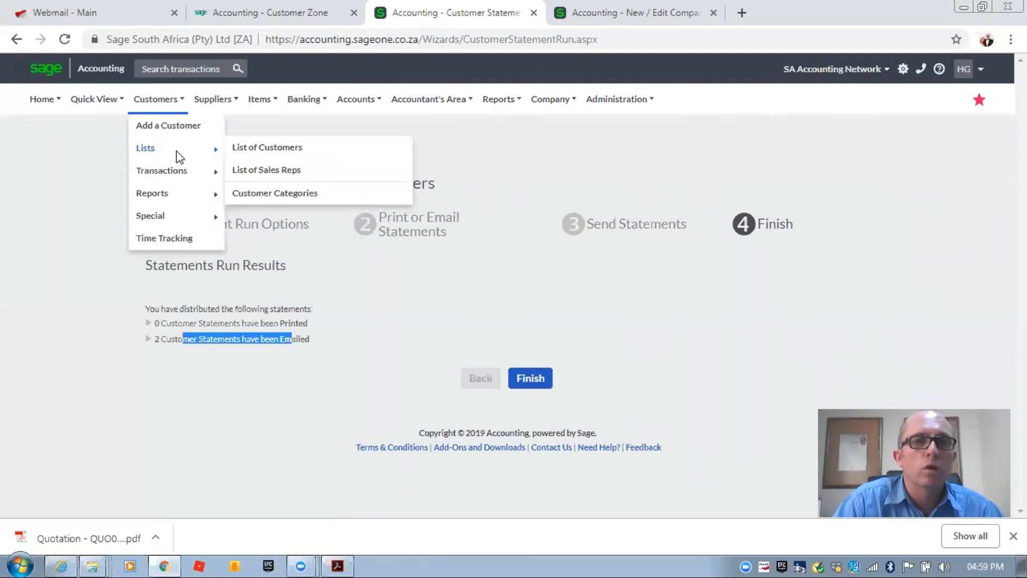
mouse_move(180, 174)
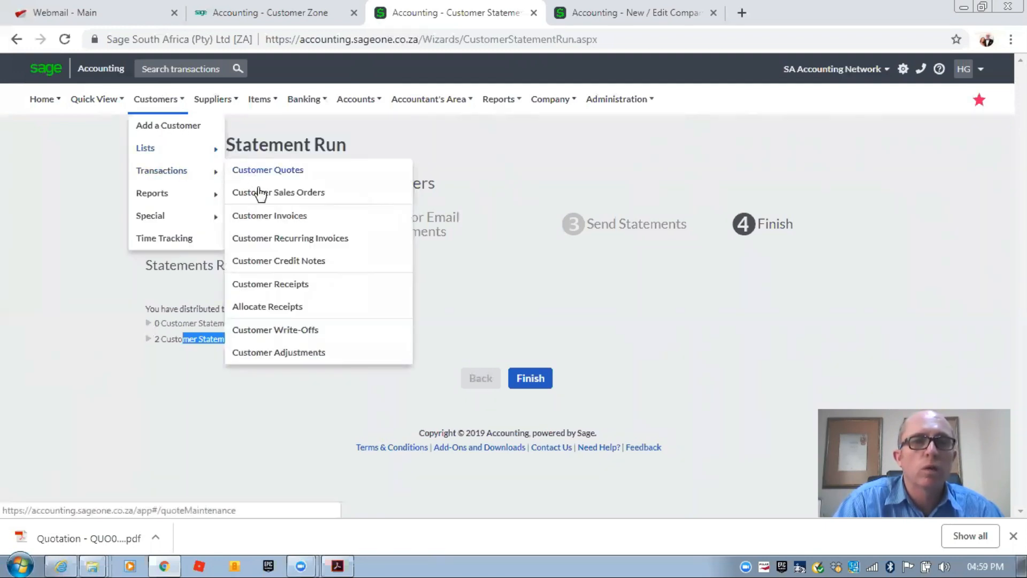
left_click(275, 159)
mouse_move(156, 111)
mouse_move(183, 172)
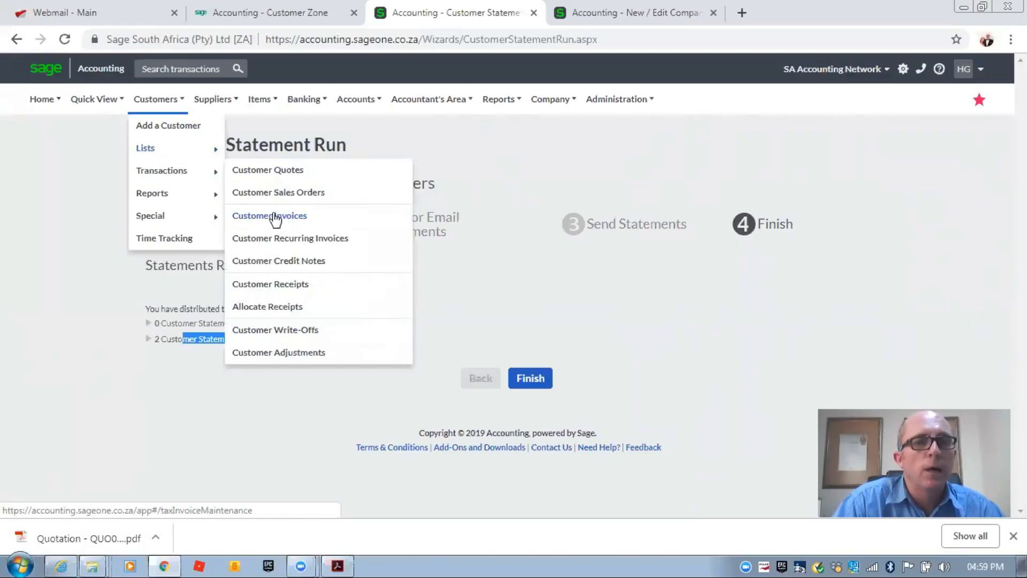
mouse_move(180, 192)
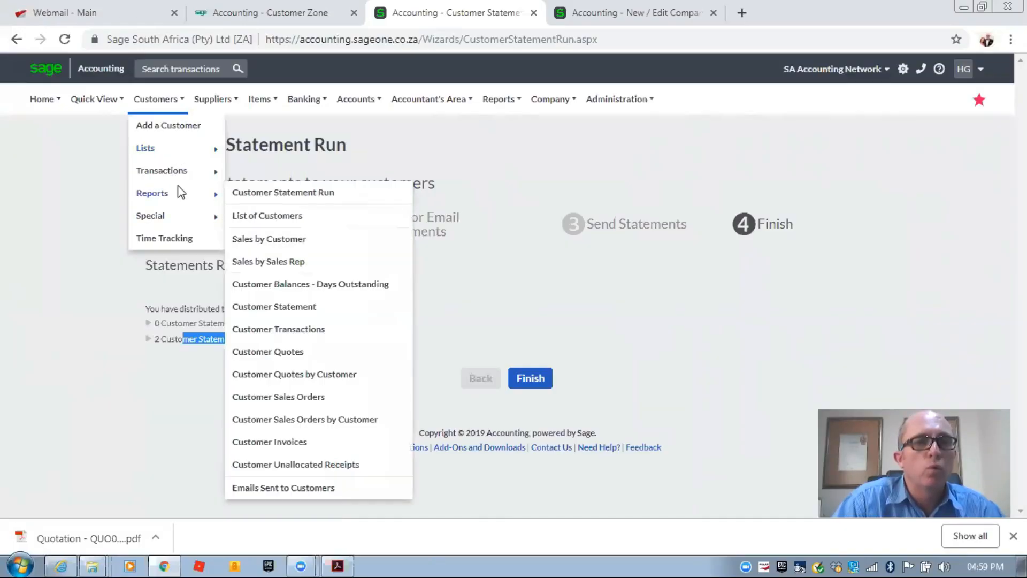